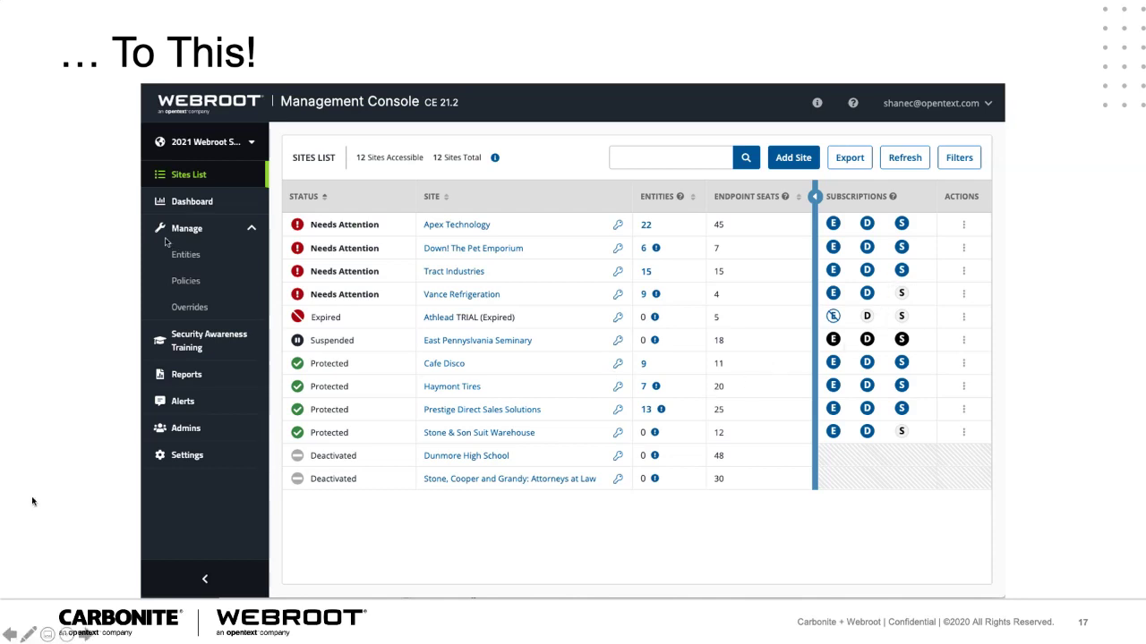
- End the slide show and switch to the Webroot Management Console in the Brave browser
{"action": "key", "text": "Left"}
{"action": "key", "text": "Escape"}
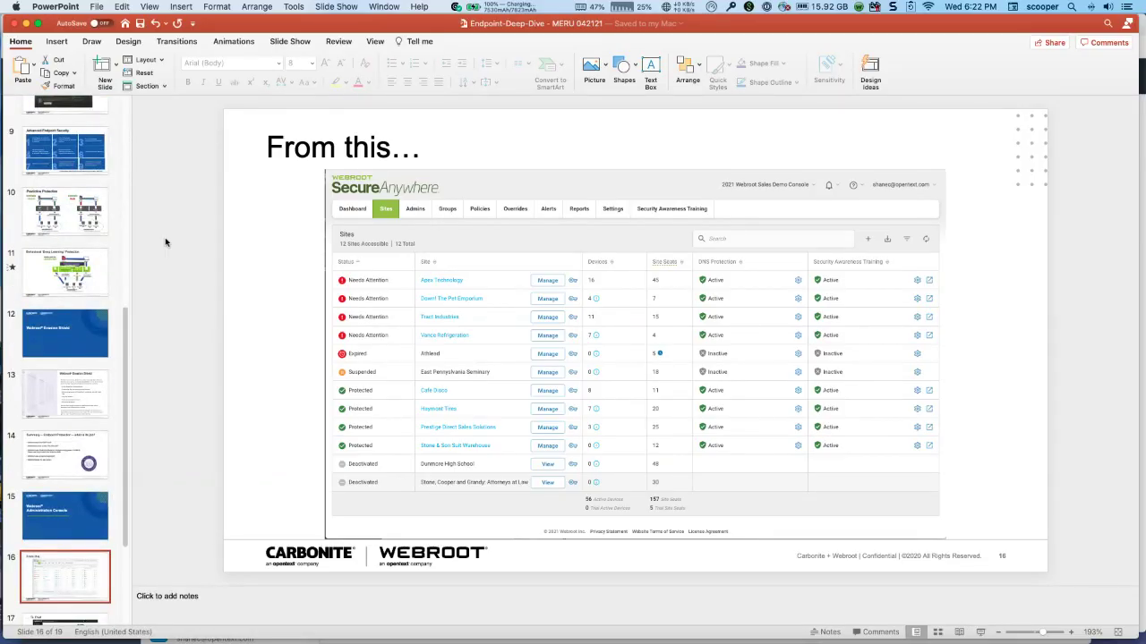
{"action": "key", "text": "super+Tab"}
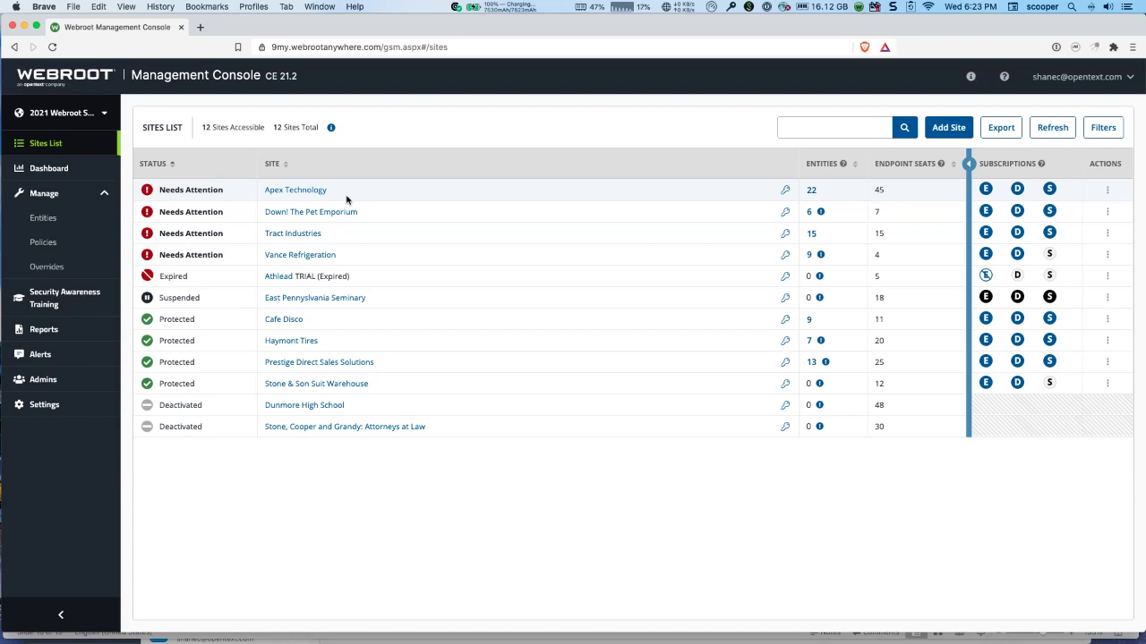
- Collapse the console's navigation sidebar and expand it again
{"action": "left_click", "coordinate": [61, 615]}
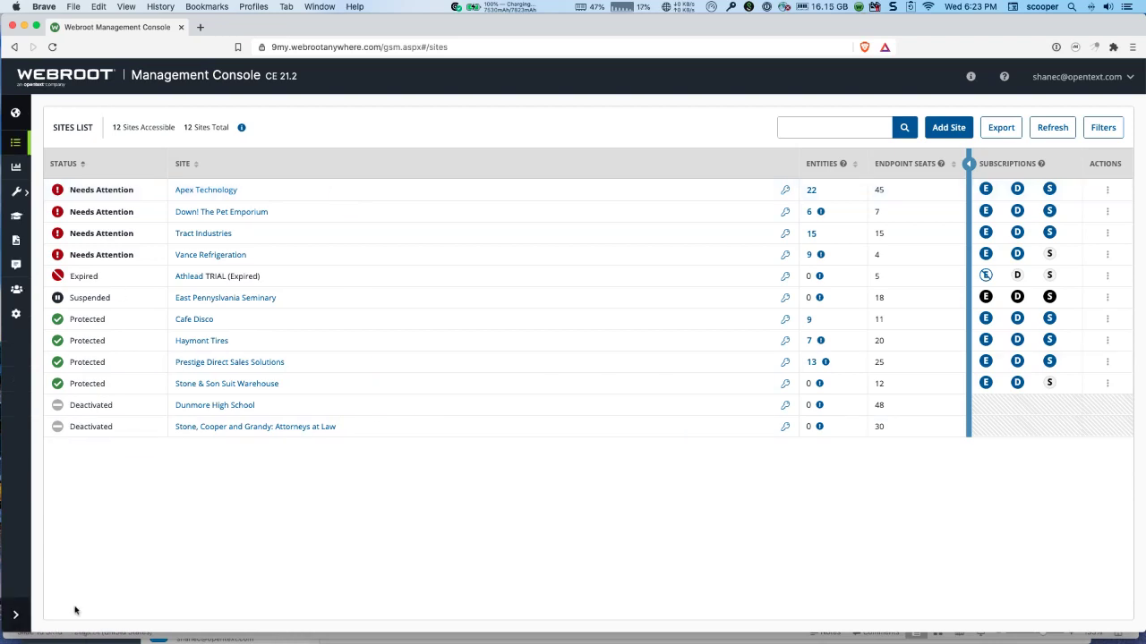
{"action": "left_click", "coordinate": [16, 615]}
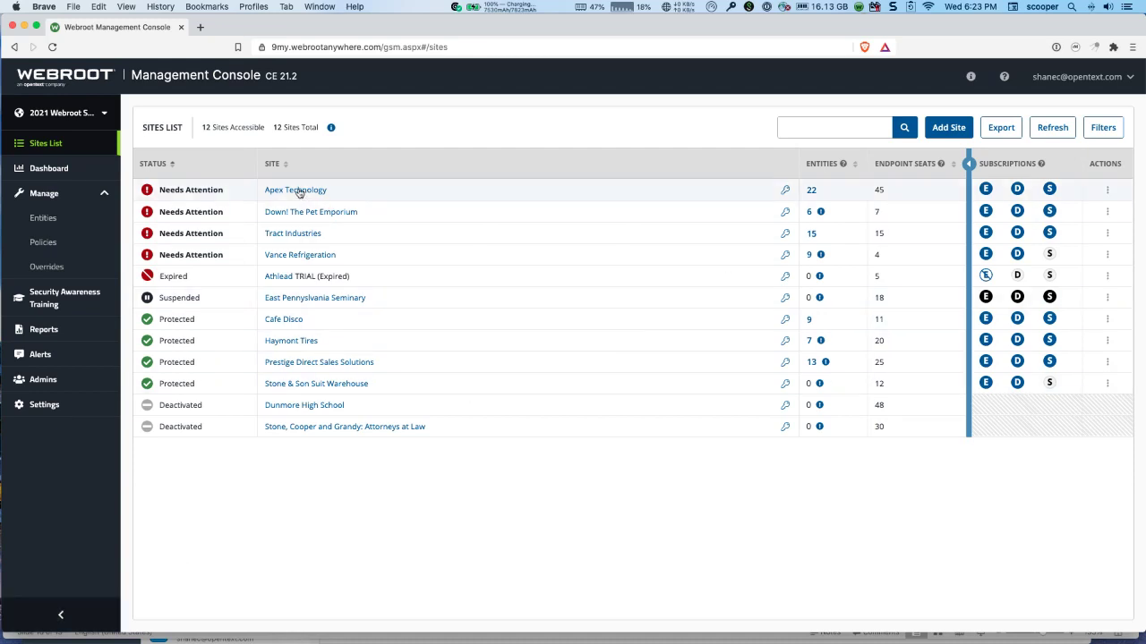
- Expand the per-product subscription columns in the sites list and review the subscription actions for Apex Technology
{"action": "mouse_move", "coordinate": [194, 190]}
{"action": "left_click", "coordinate": [968, 164]}
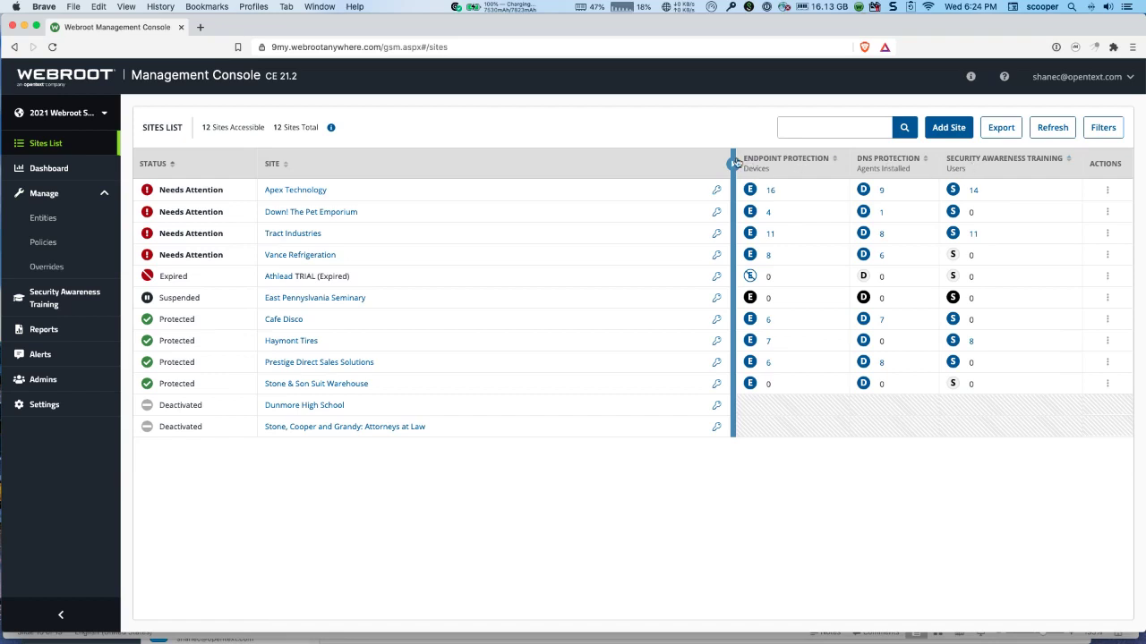
{"action": "left_click", "coordinate": [733, 164]}
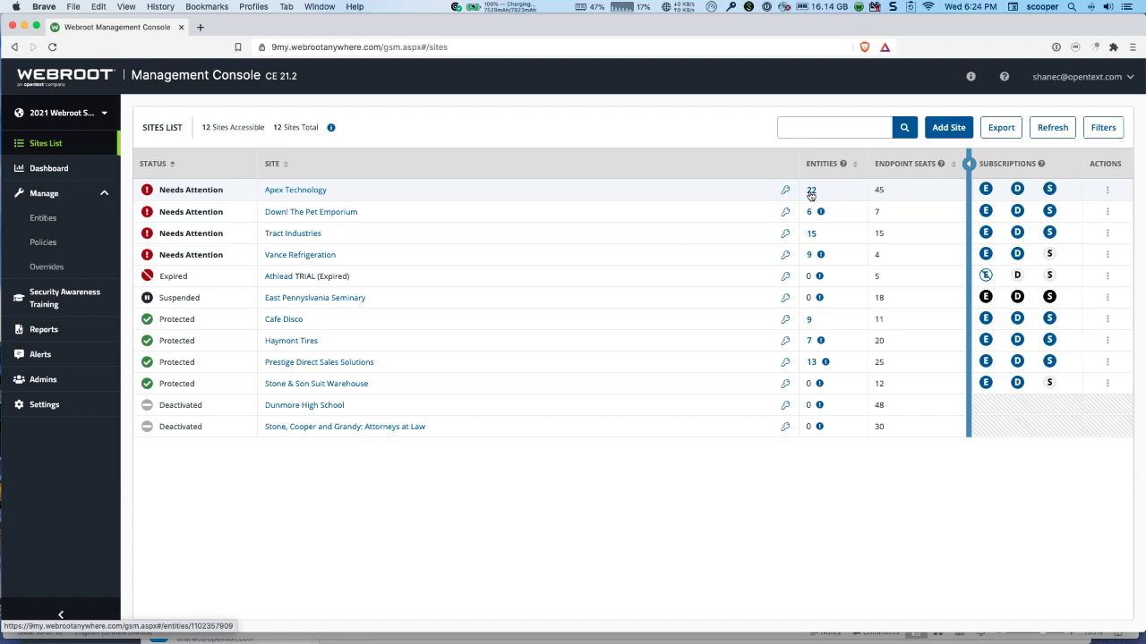
{"action": "left_click", "coordinate": [969, 165]}
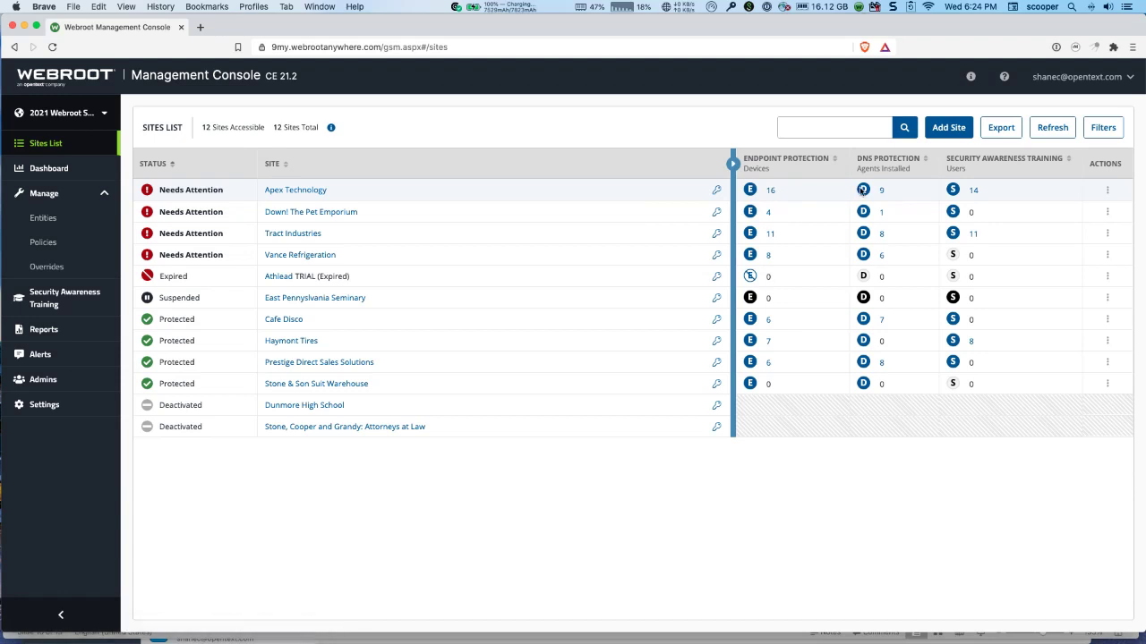
{"action": "mouse_move", "coordinate": [862, 191]}
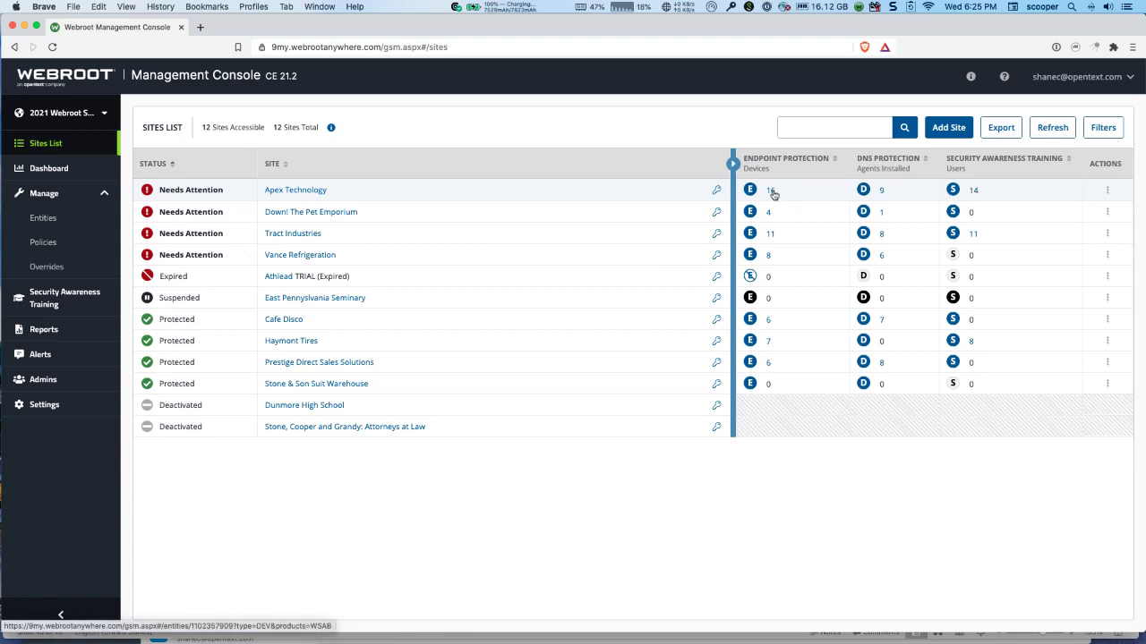
{"action": "left_click", "coordinate": [1105, 192]}
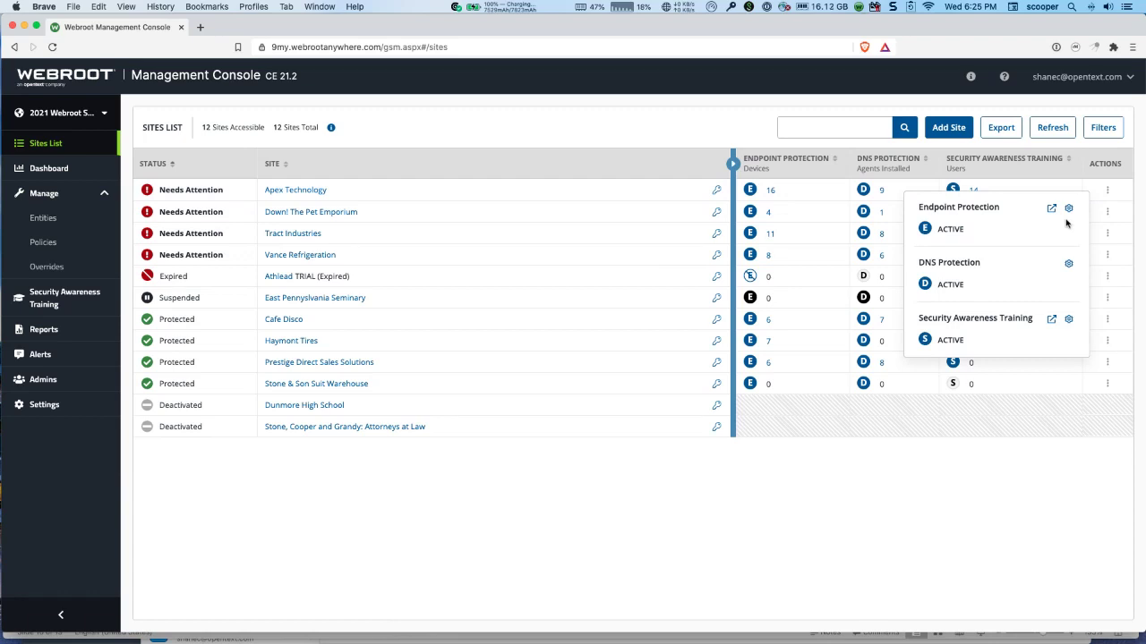
{"action": "left_click", "coordinate": [534, 125]}
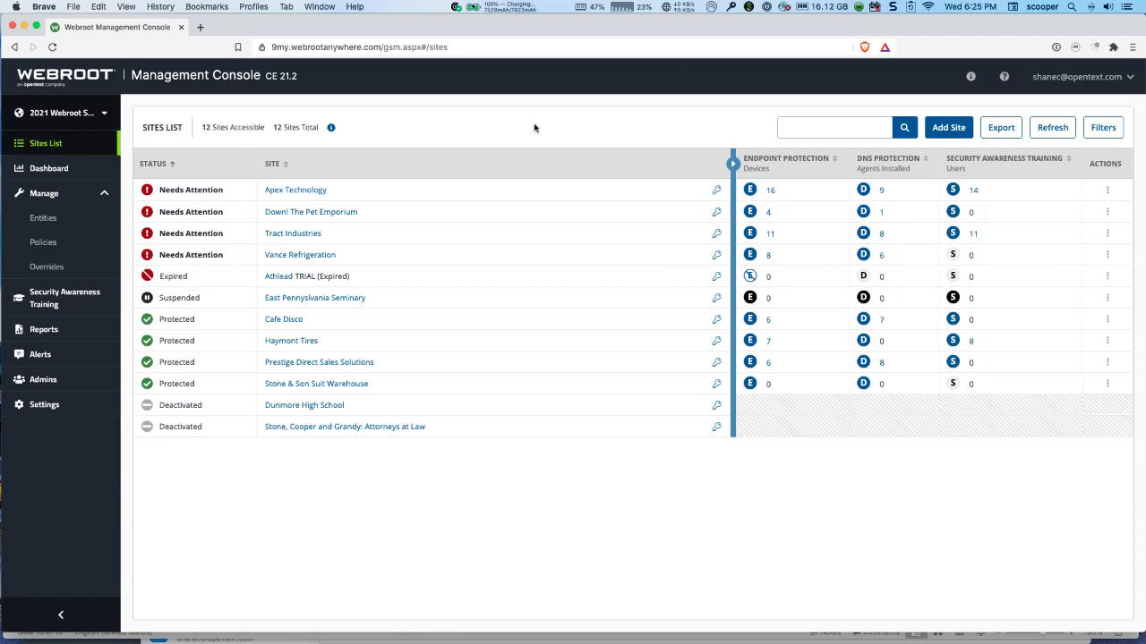
- View Apex Technology's devices with detected threats and open the details of APEX-WIN10-1
{"action": "mouse_move", "coordinate": [203, 188]}
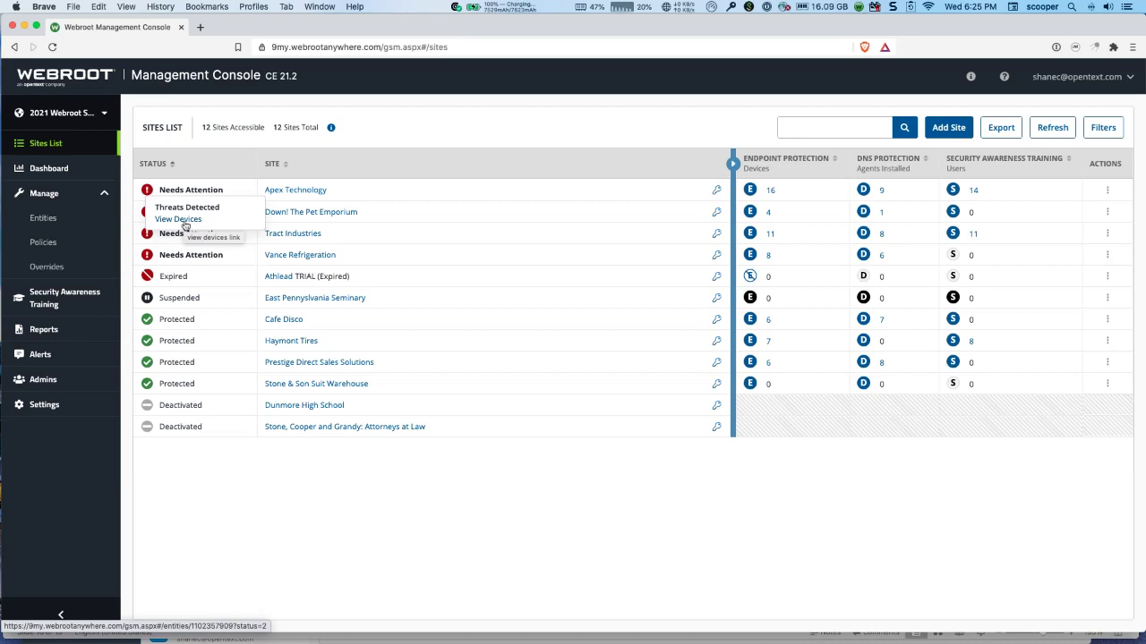
{"action": "left_click", "coordinate": [185, 220]}
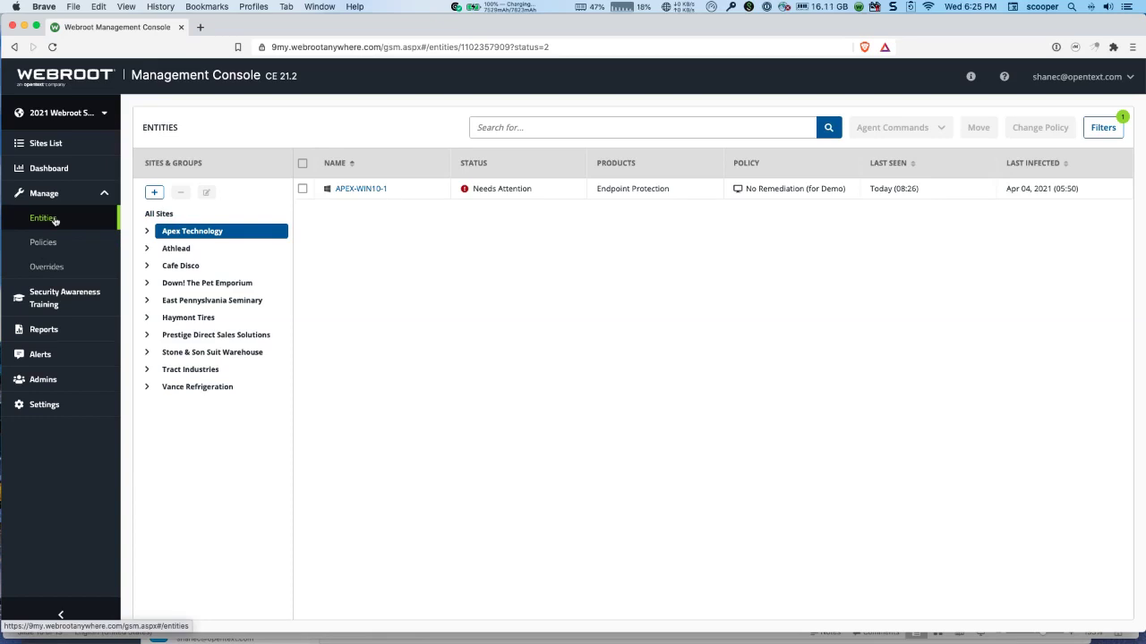
{"action": "left_click", "coordinate": [356, 190]}
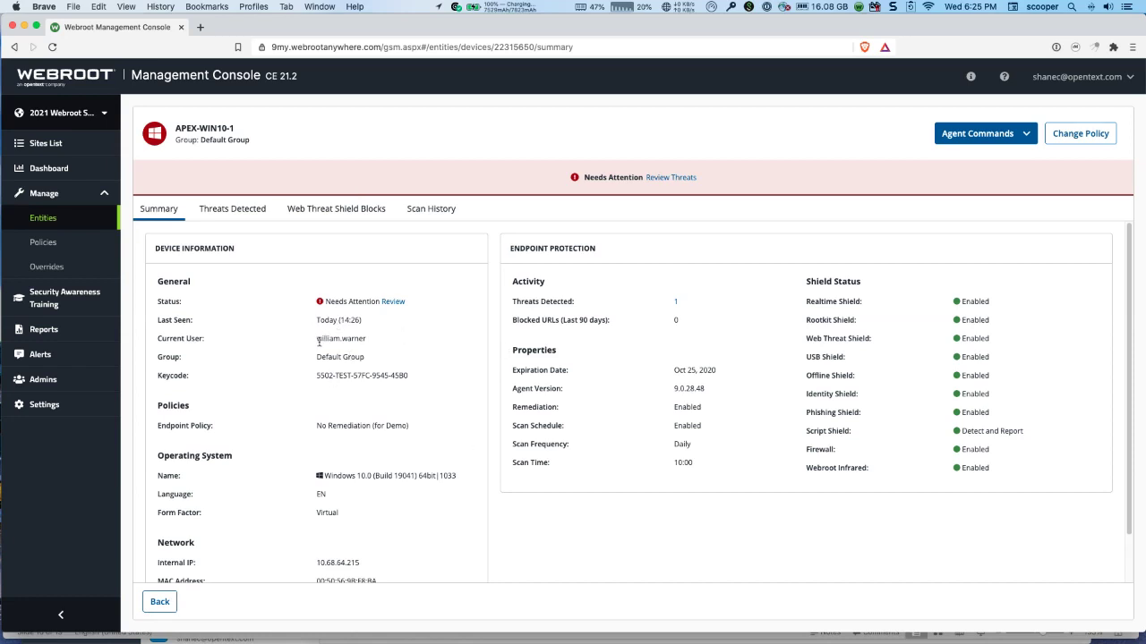
- Examine the file information for SET.EXE in the device's detected threats
{"action": "left_click", "coordinate": [231, 213]}
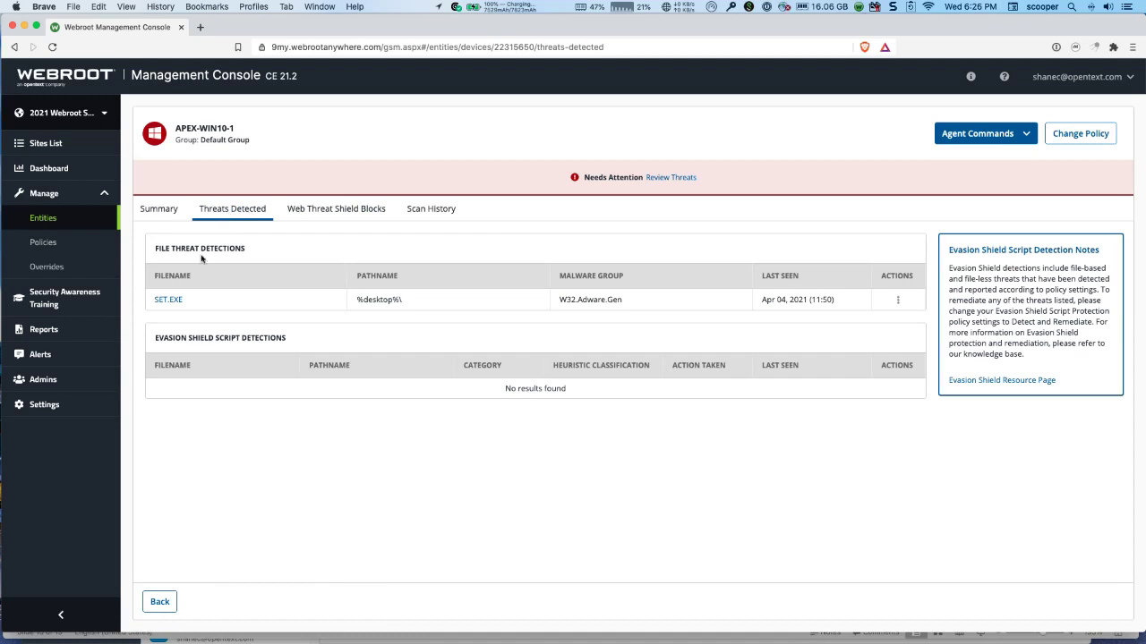
{"action": "left_click", "coordinate": [168, 301]}
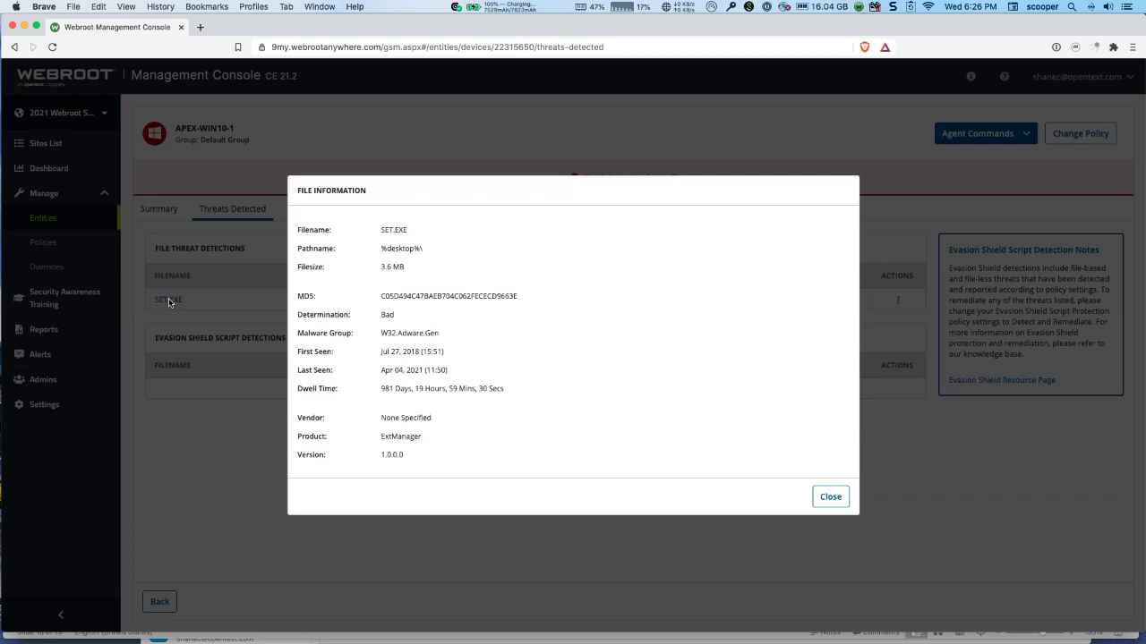
{"action": "left_click", "coordinate": [823, 499]}
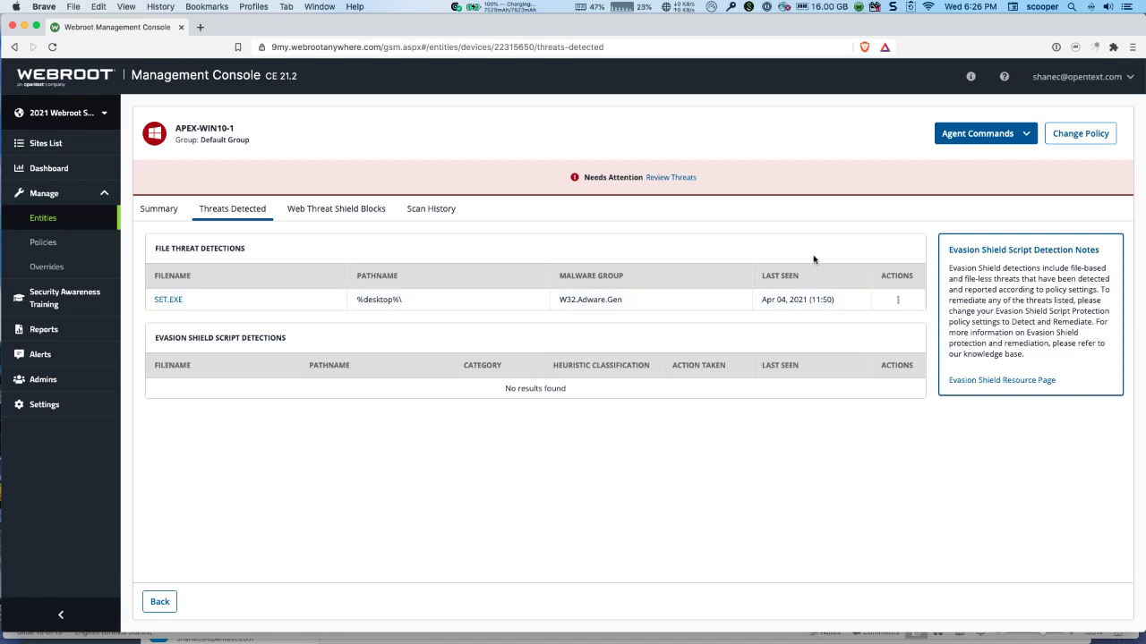
- Review the agent commands and endpoint policy choices available for APEX-WIN10-1 without applying any
{"action": "left_click", "coordinate": [978, 137]}
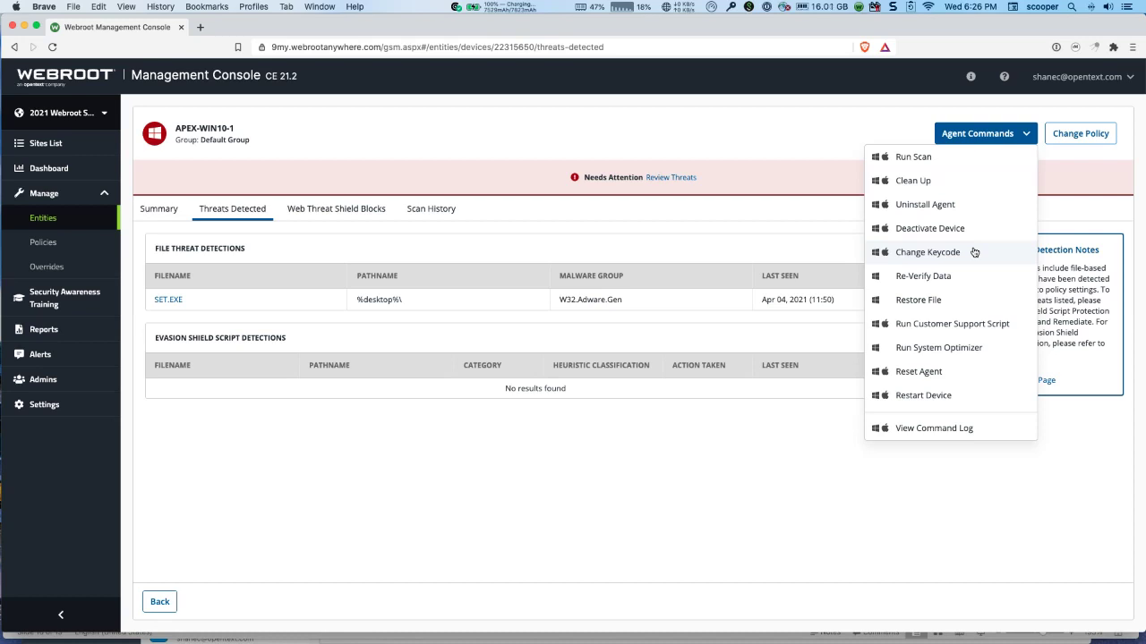
{"action": "left_click", "coordinate": [1065, 135]}
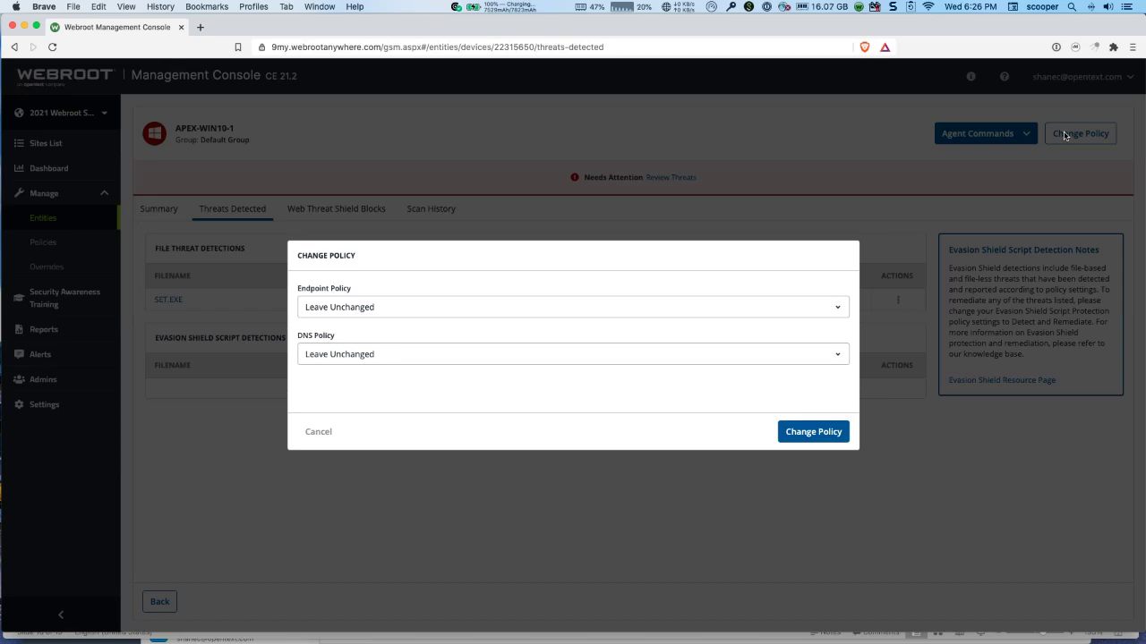
{"action": "left_click", "coordinate": [384, 308]}
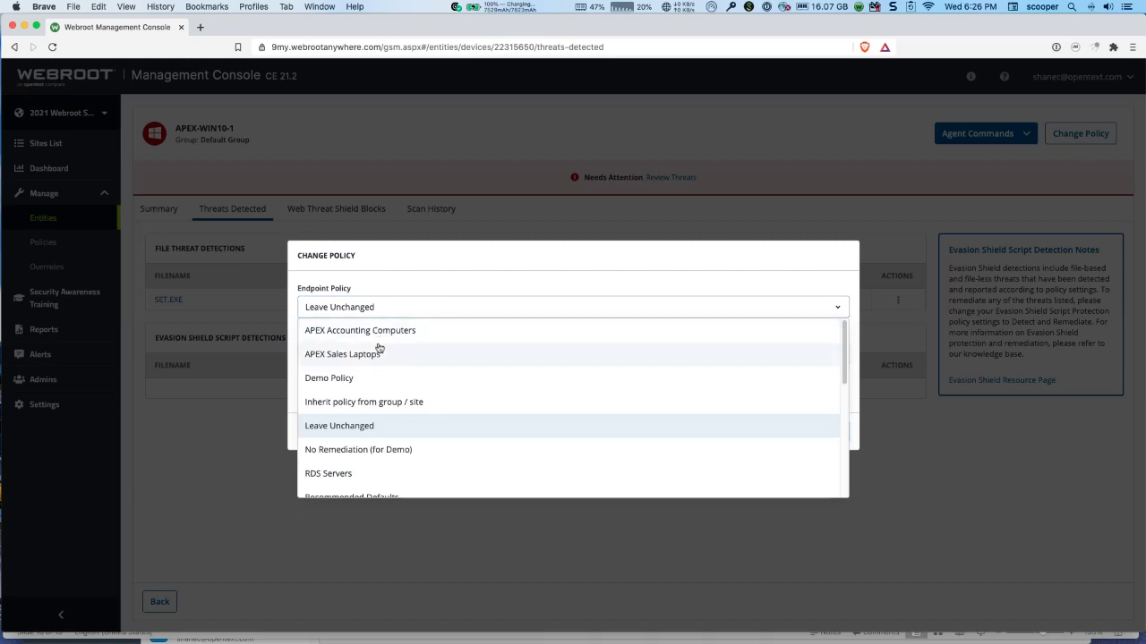
{"action": "scroll", "coordinate": [374, 420], "scroll_direction": "down", "scroll_amount": 2}
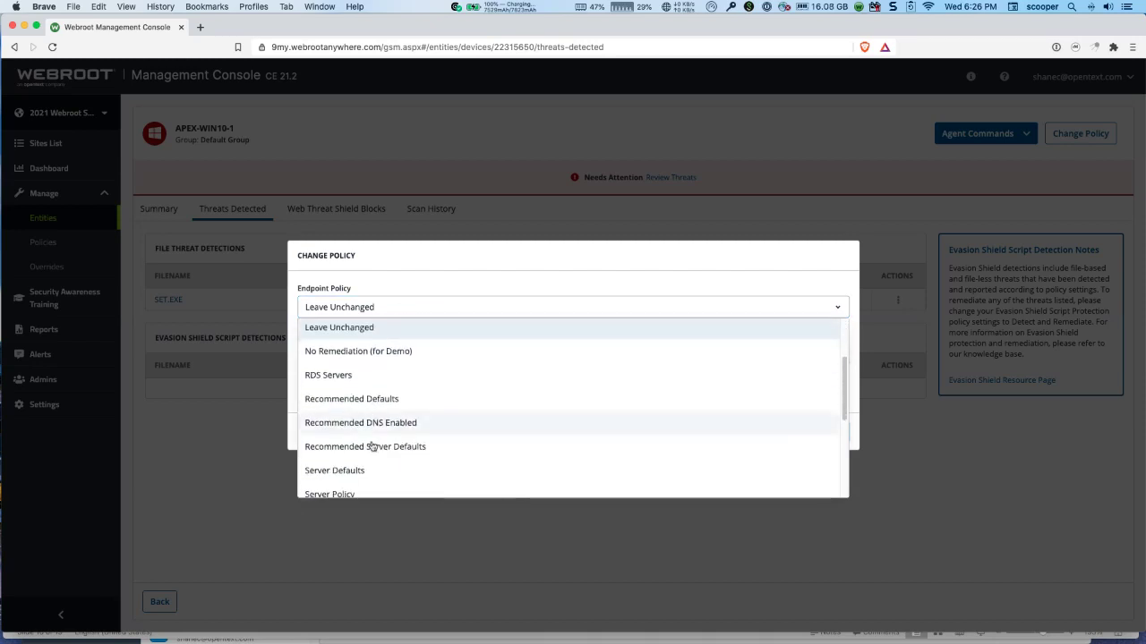
{"action": "scroll", "coordinate": [374, 446], "scroll_direction": "down", "scroll_amount": 4}
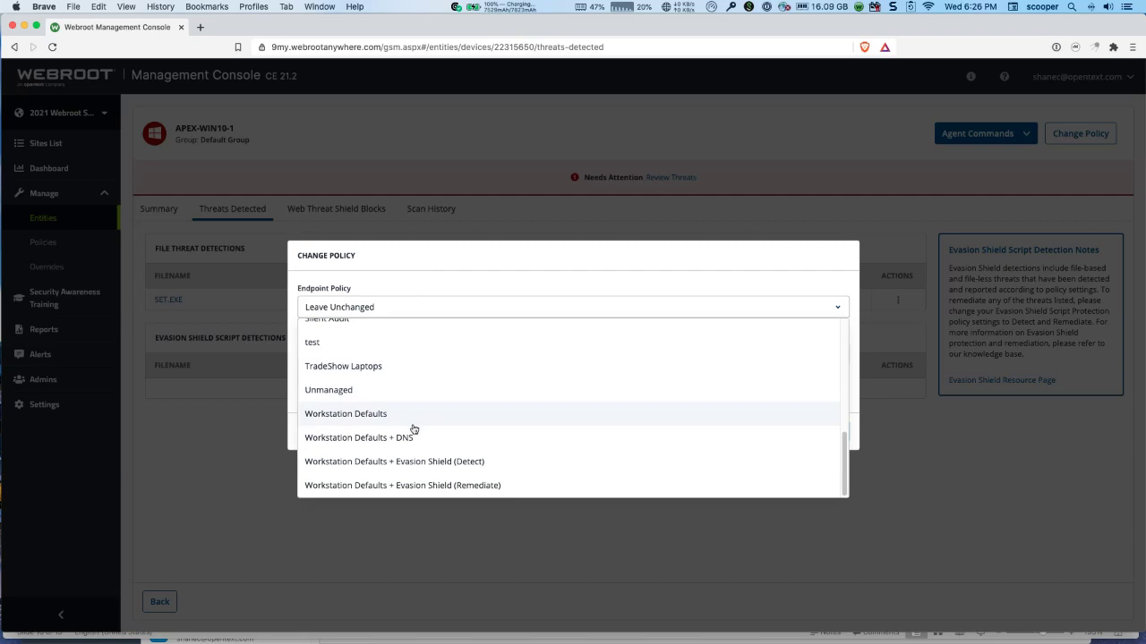
{"action": "left_click", "coordinate": [722, 260]}
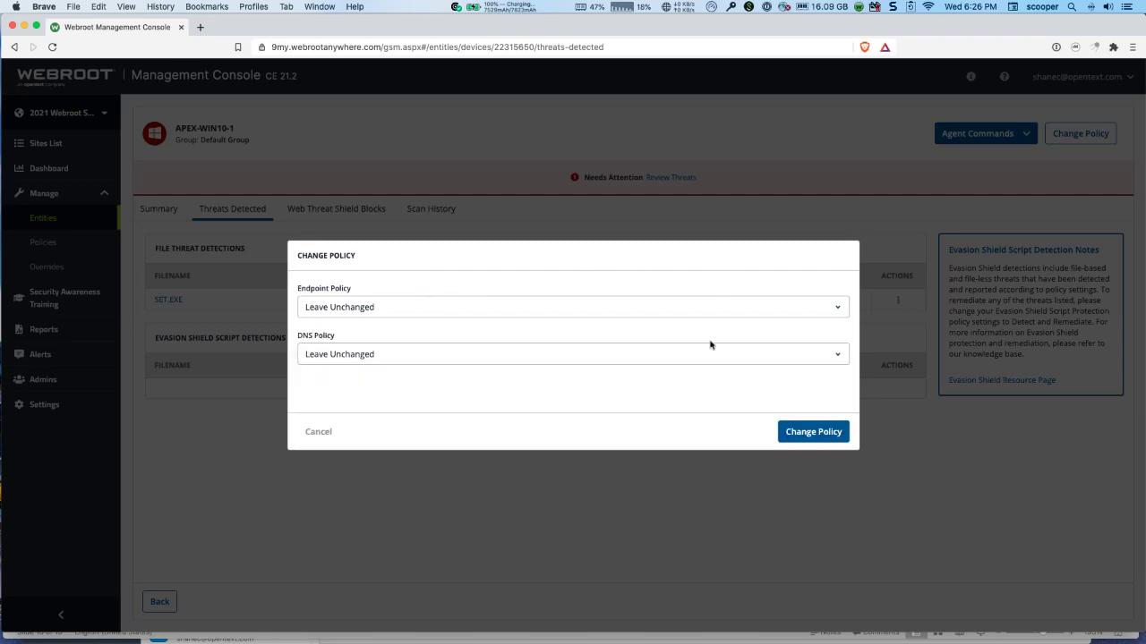
{"action": "left_click", "coordinate": [314, 435]}
- Look through the device's scan history and web threat shield blocks, and return to its detected threats
{"action": "left_click", "coordinate": [429, 219]}
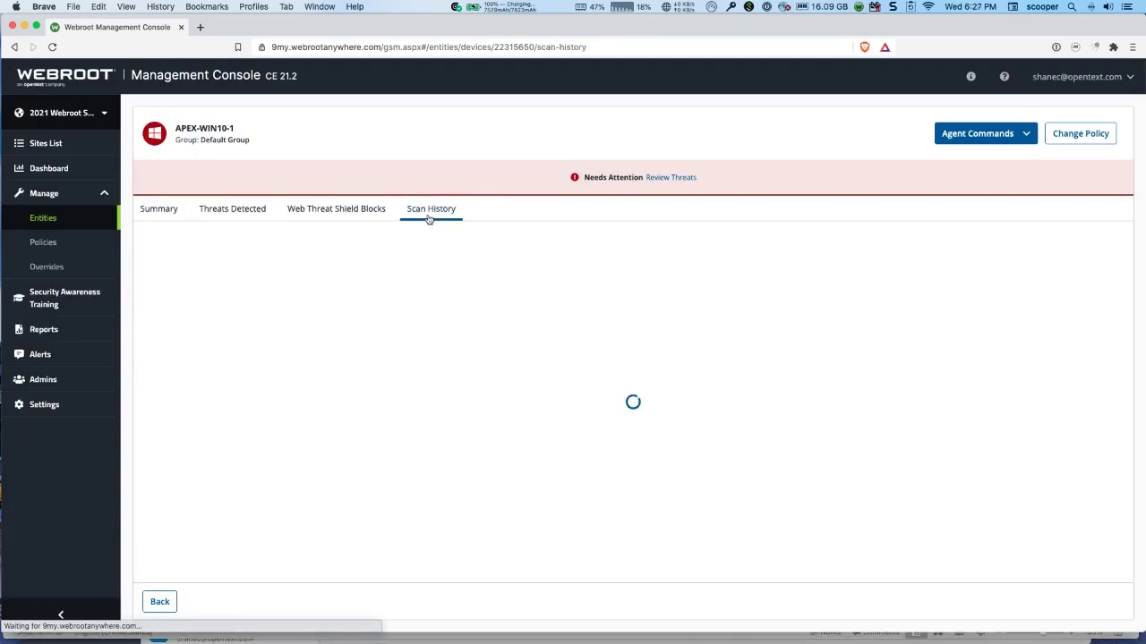
{"action": "left_click", "coordinate": [366, 213]}
{"action": "left_click", "coordinate": [259, 215]}
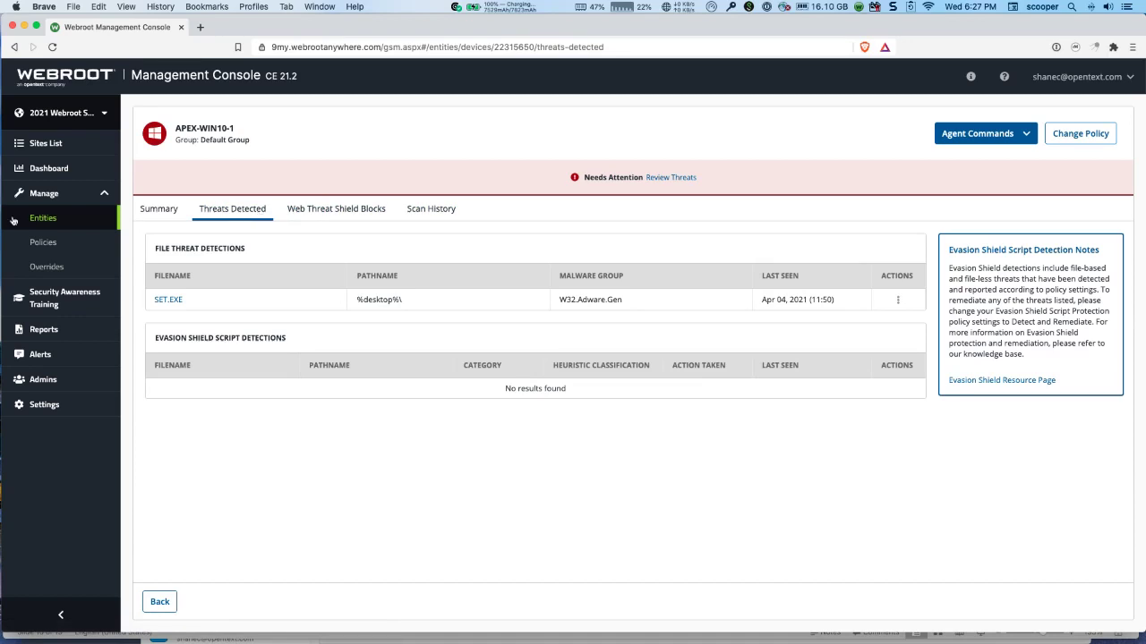
- Open the list of entities for all sites, expand the Apex Technology groups and show only that site's entities
{"action": "left_click", "coordinate": [44, 220]}
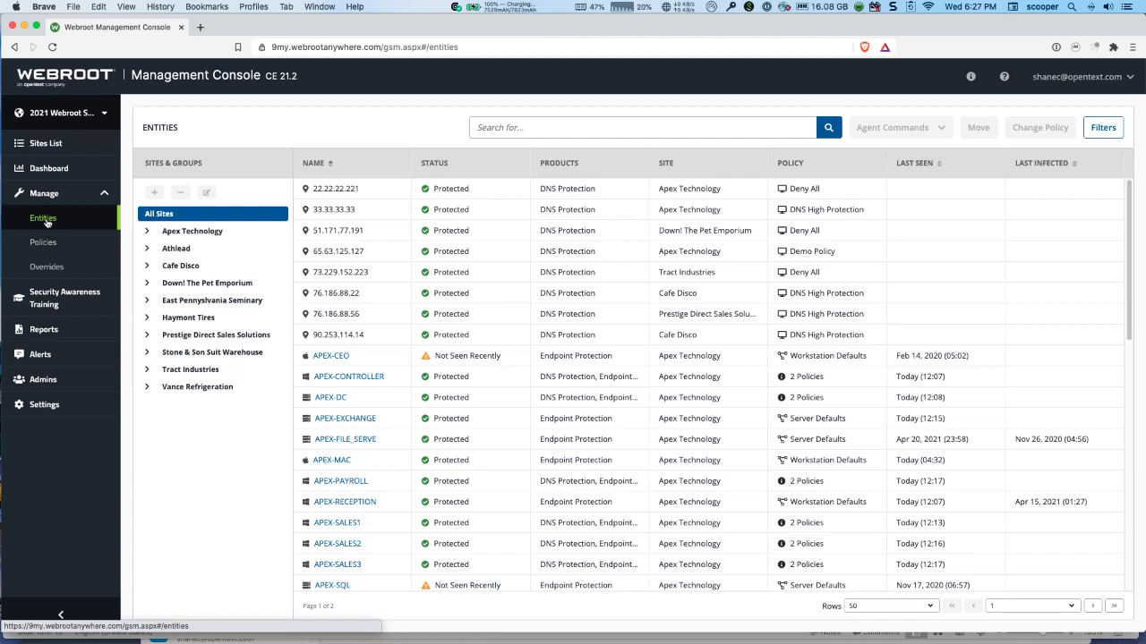
{"action": "left_click", "coordinate": [147, 232]}
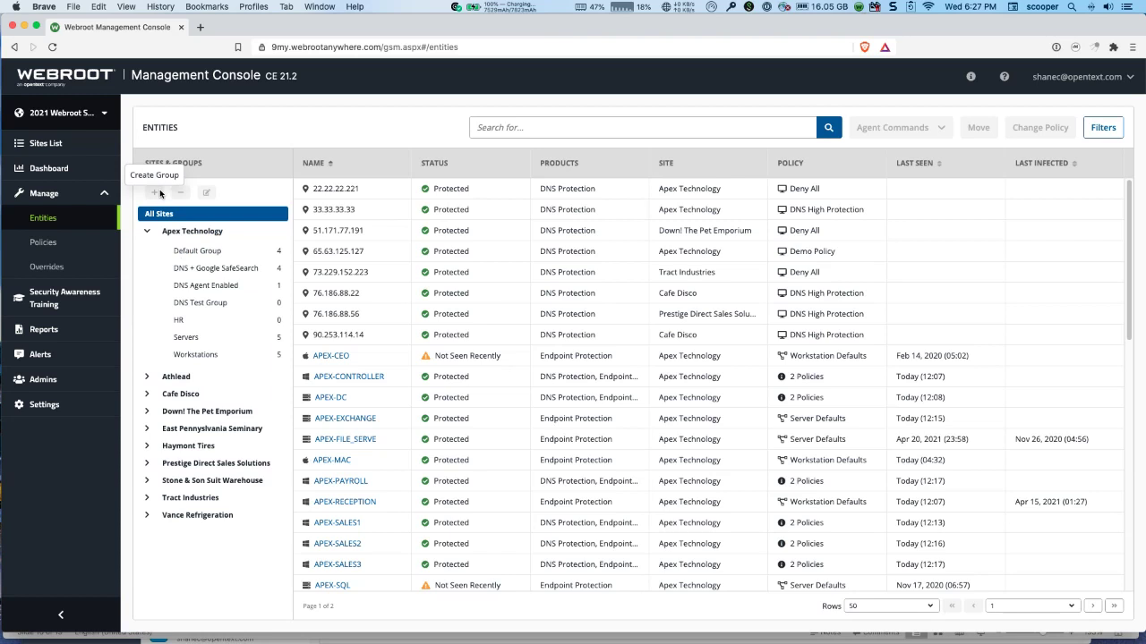
{"action": "left_click", "coordinate": [179, 232]}
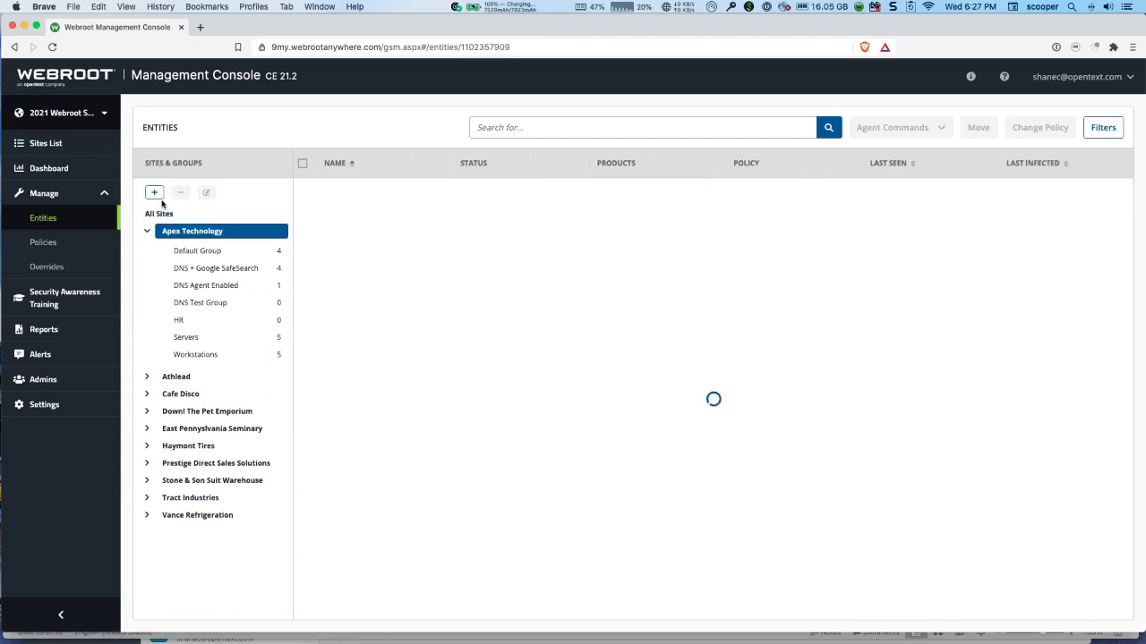
{"action": "left_click", "coordinate": [161, 214]}
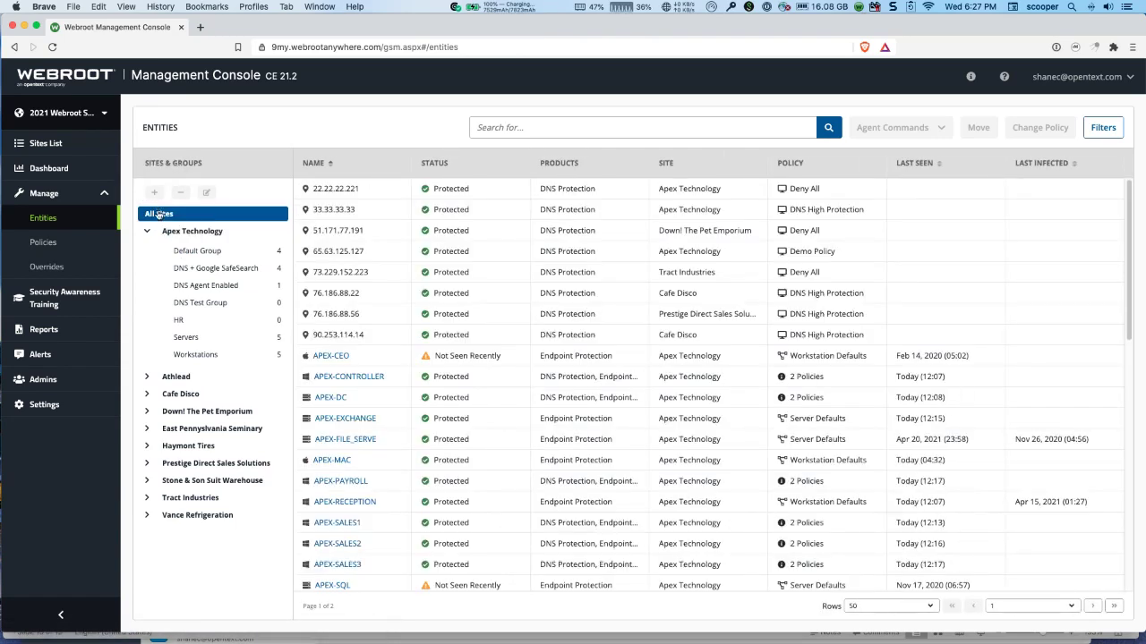
{"action": "left_click", "coordinate": [174, 232]}
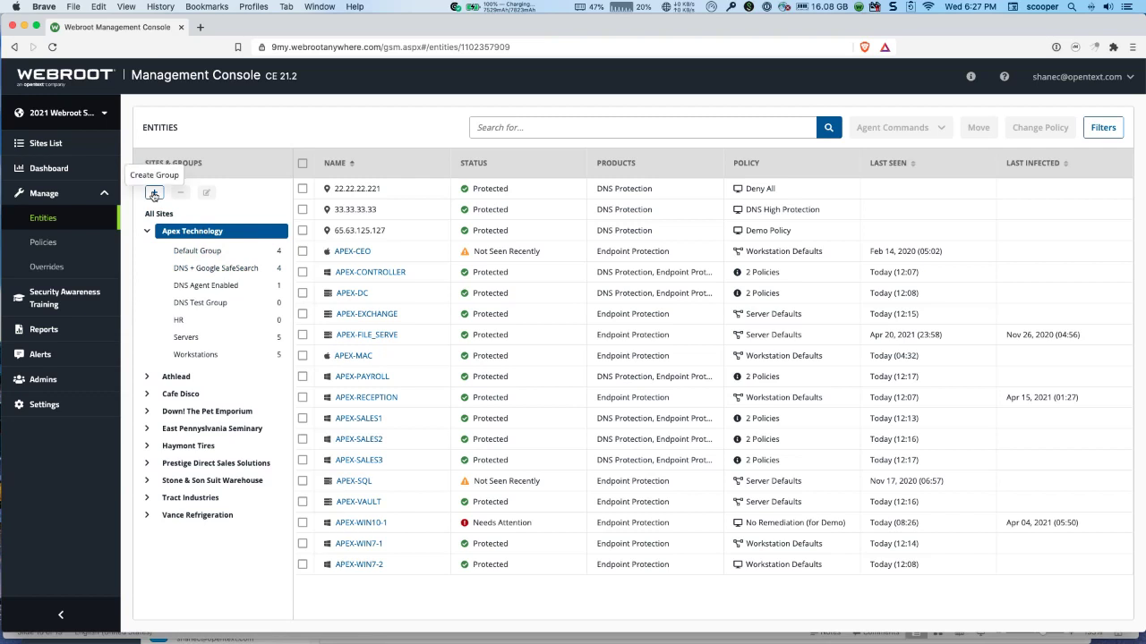
- Compare the entities in Default Group and DNS + Google SafeSearch, and examine the policies in Apex Technology's full entity list
{"action": "left_click", "coordinate": [221, 251]}
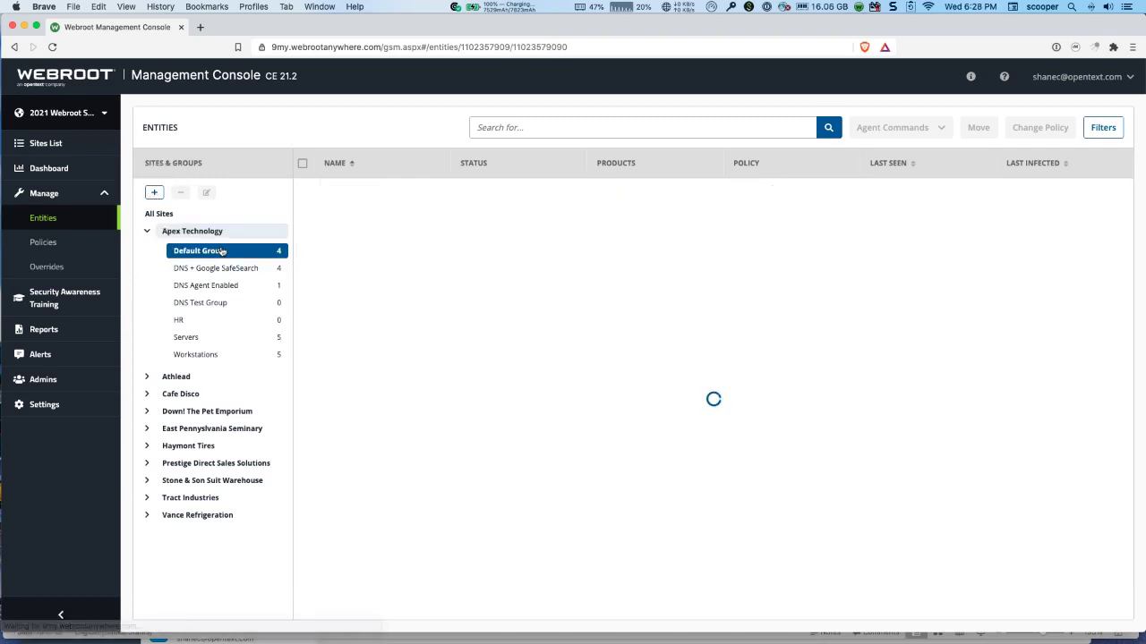
{"action": "left_click", "coordinate": [220, 269]}
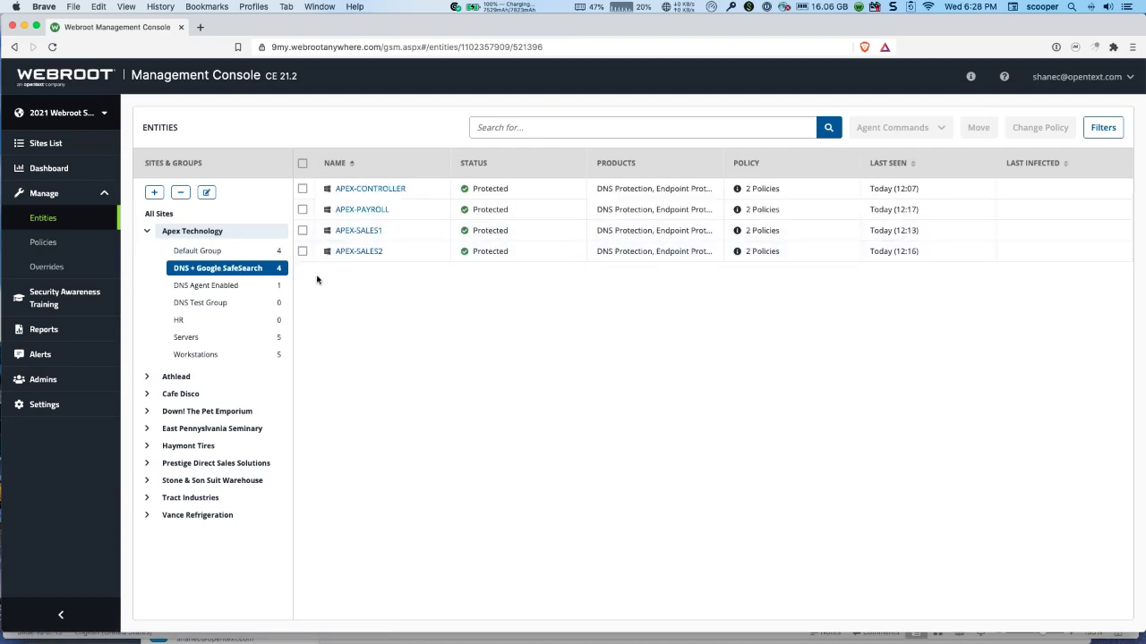
{"action": "left_click", "coordinate": [199, 233]}
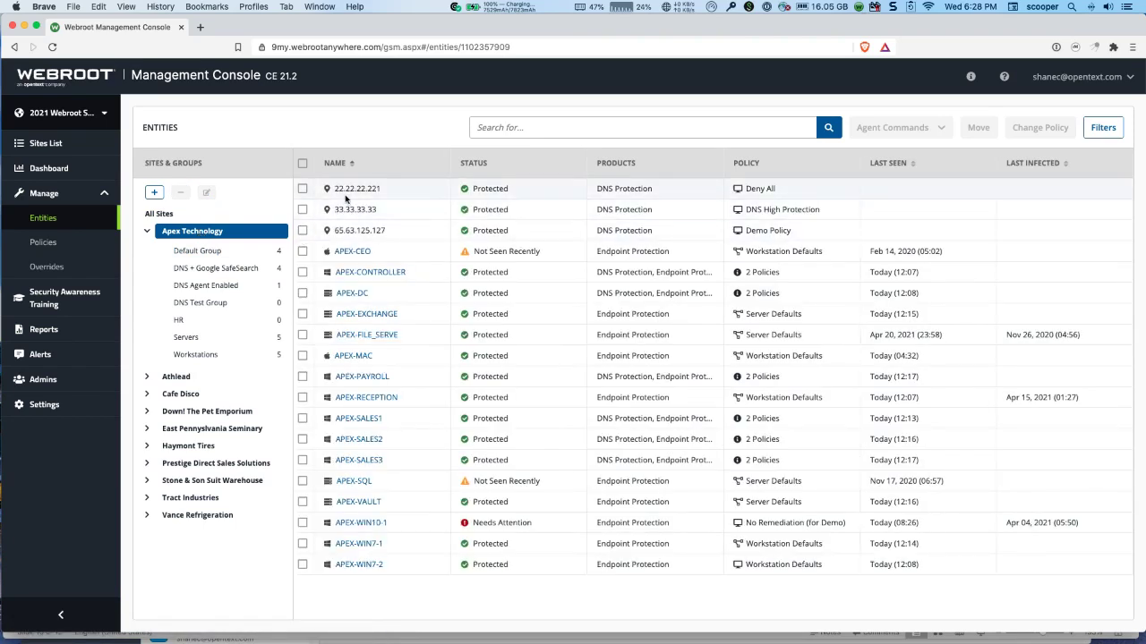
{"action": "mouse_move", "coordinate": [737, 271]}
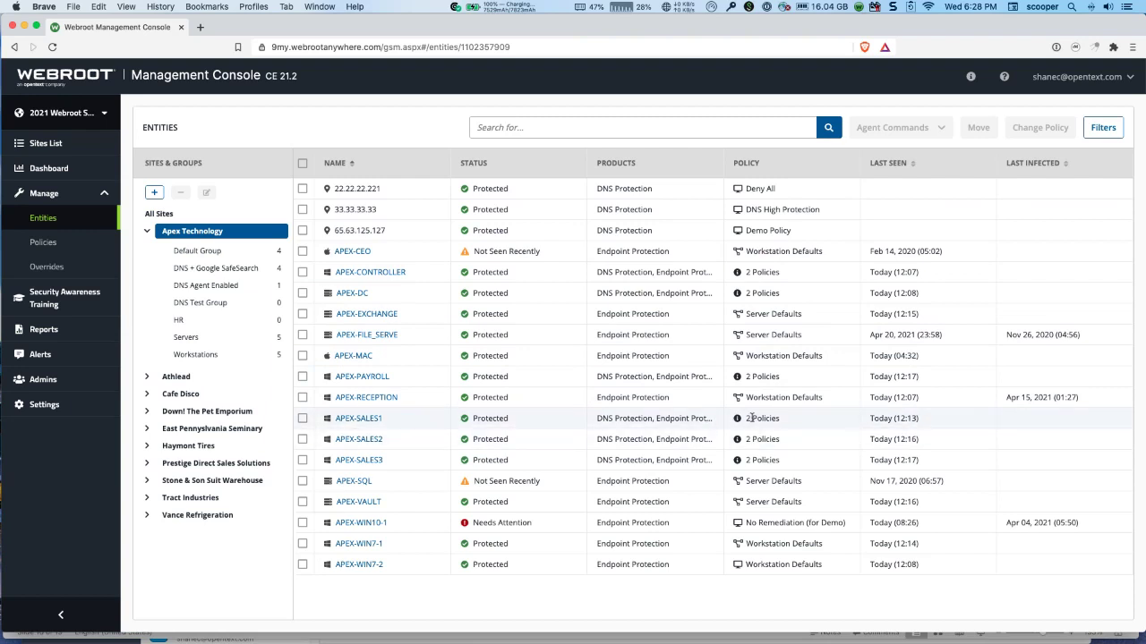
{"action": "mouse_move", "coordinate": [752, 418]}
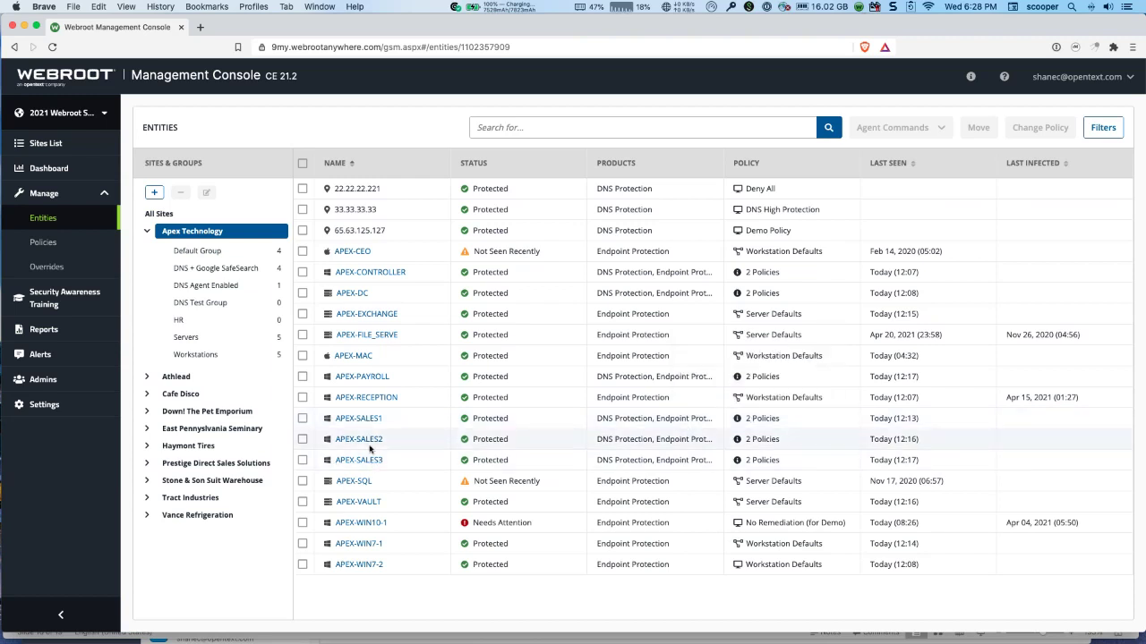
- Select APEX-SALES1, APEX-RECEPTION, APEX-MAC and APEX-SQL together and review the agent commands available for them without running any
{"action": "left_click", "coordinate": [303, 418]}
{"action": "left_click", "coordinate": [302, 397]}
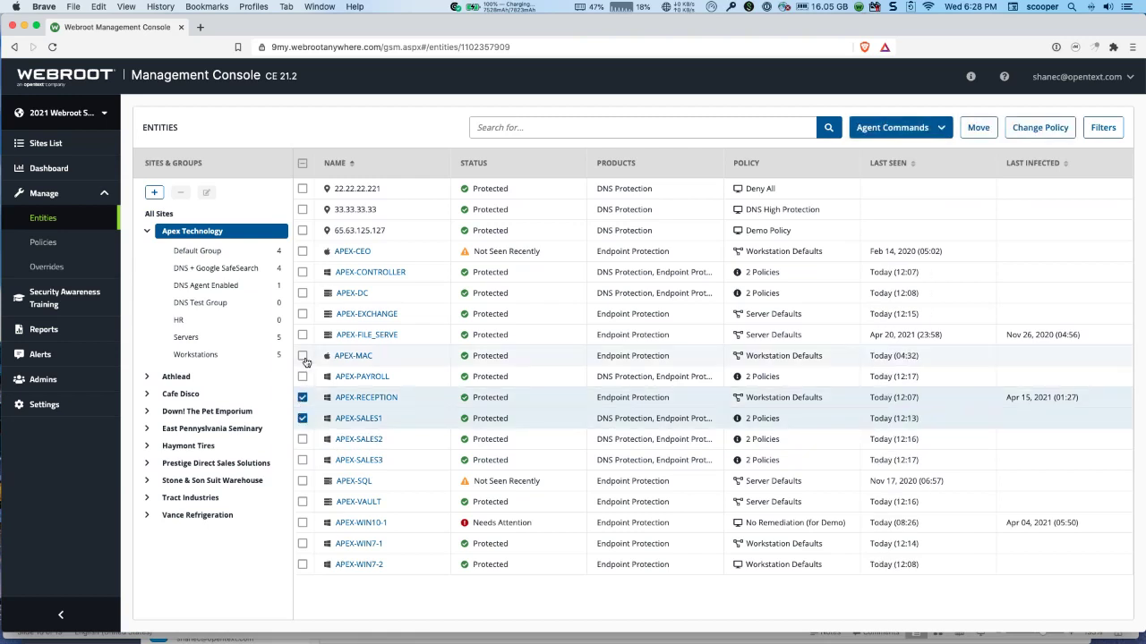
{"action": "left_click", "coordinate": [302, 355]}
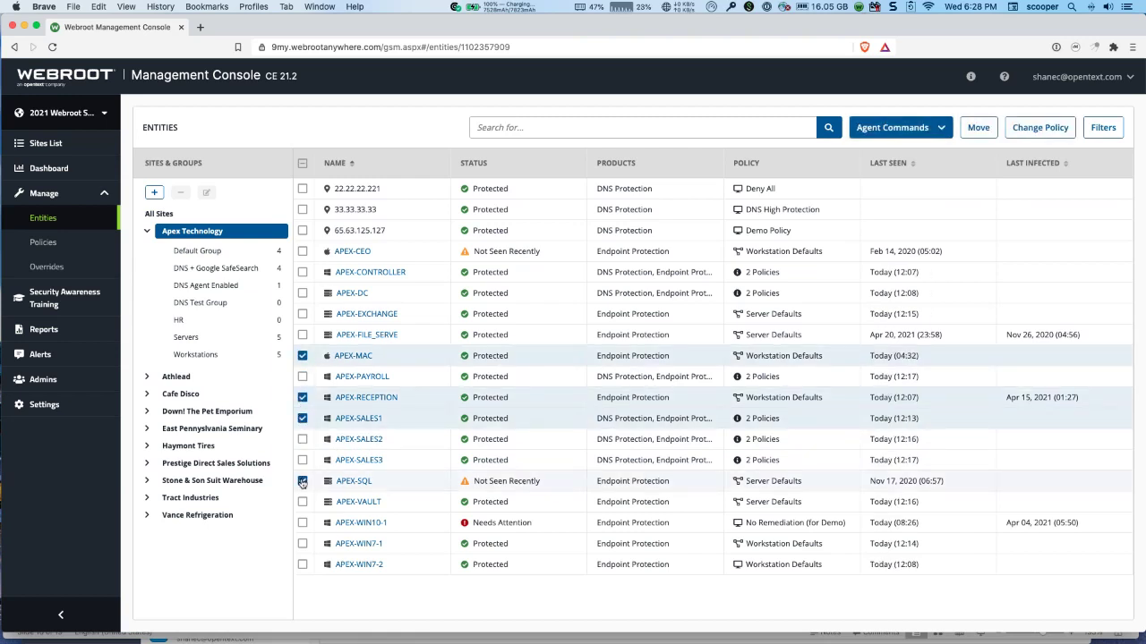
{"action": "left_click", "coordinate": [302, 480]}
{"action": "left_click", "coordinate": [900, 130]}
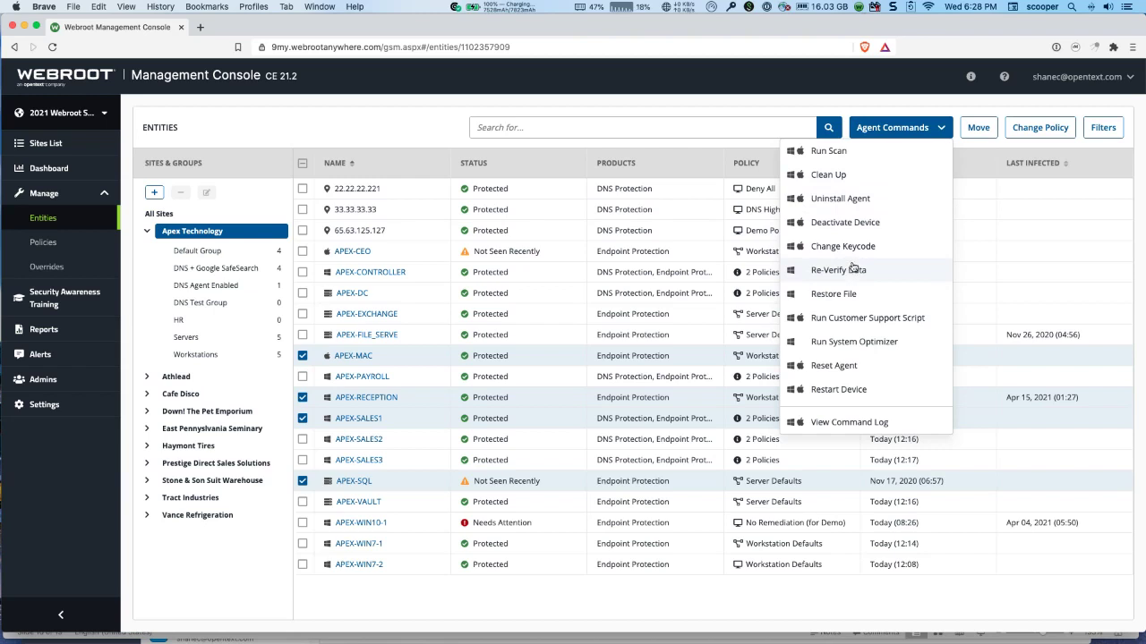
{"action": "left_click", "coordinate": [1029, 104]}
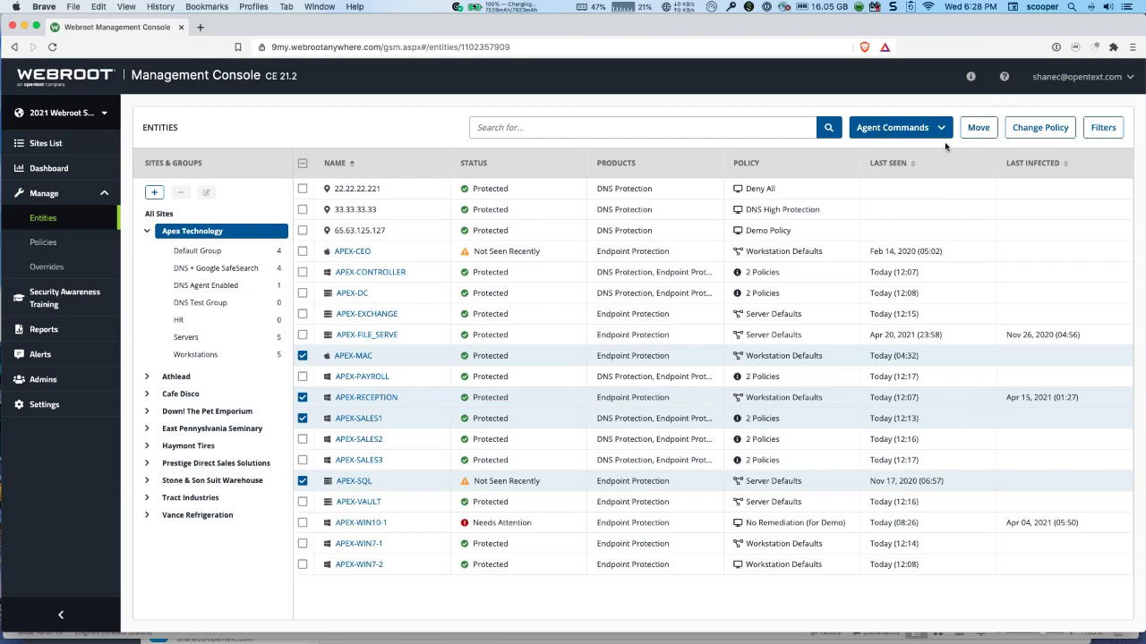
- Look through Apex Technology's site settings, including details, admin permissions, DNS protection and security awareness training, ending on its endpoint protection settings
{"action": "left_click", "coordinate": [46, 145]}
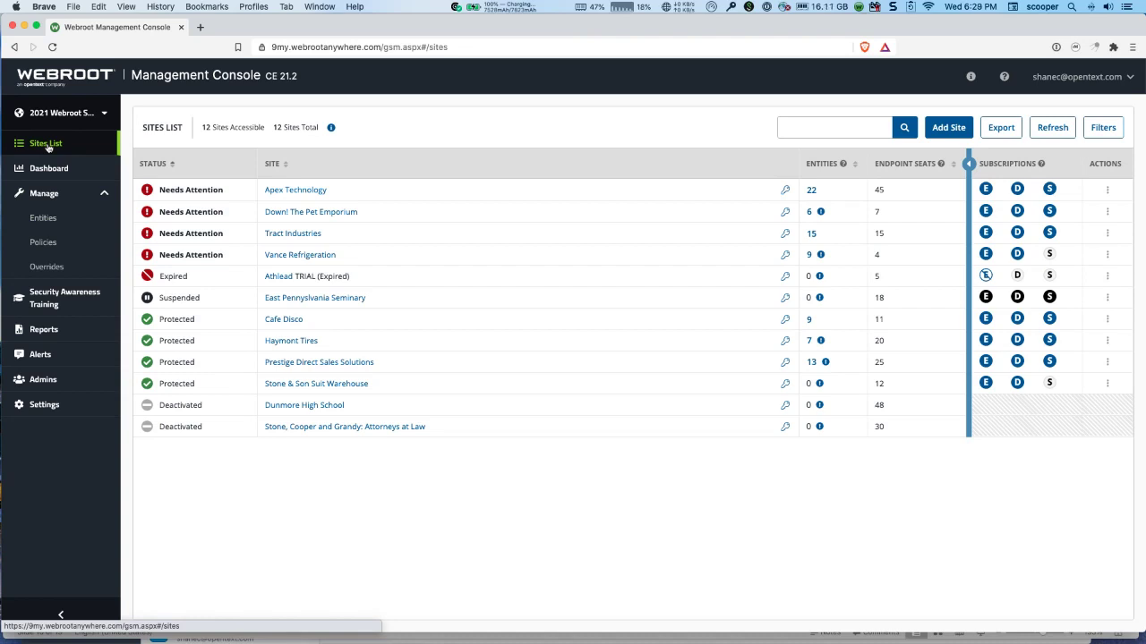
{"action": "left_click", "coordinate": [294, 191]}
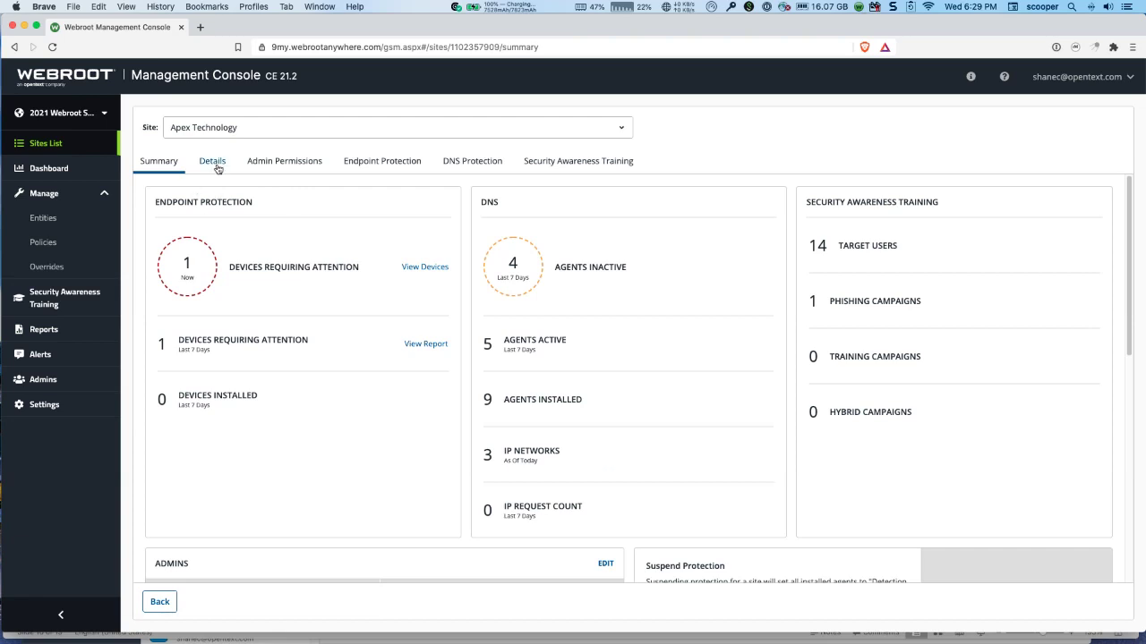
{"action": "left_click", "coordinate": [215, 168]}
{"action": "left_click", "coordinate": [284, 167]}
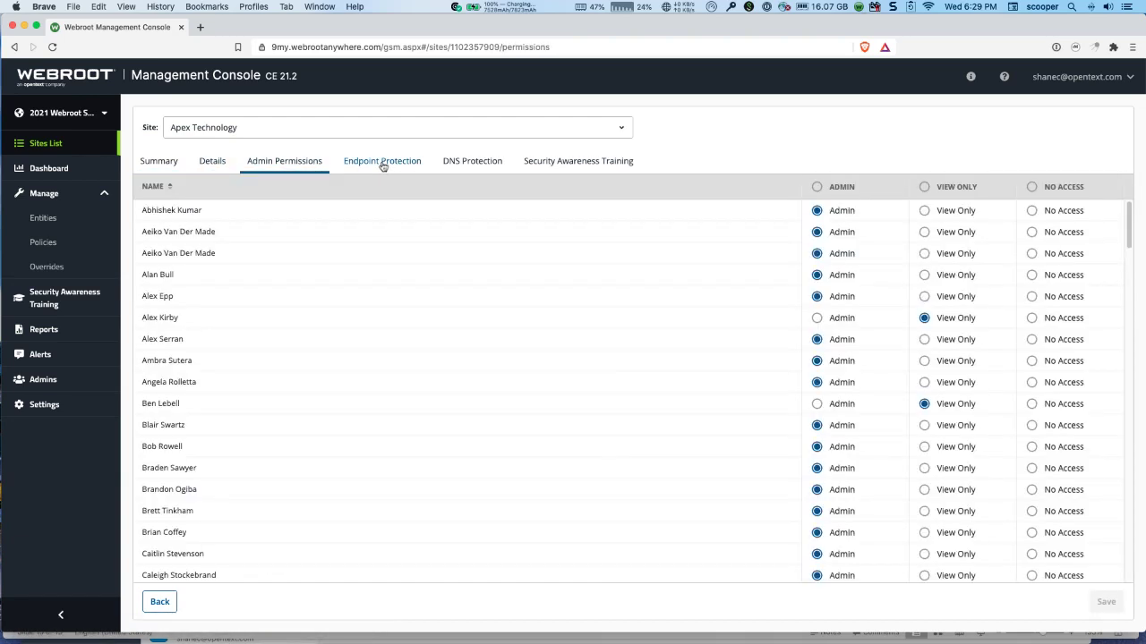
{"action": "left_click", "coordinate": [382, 167]}
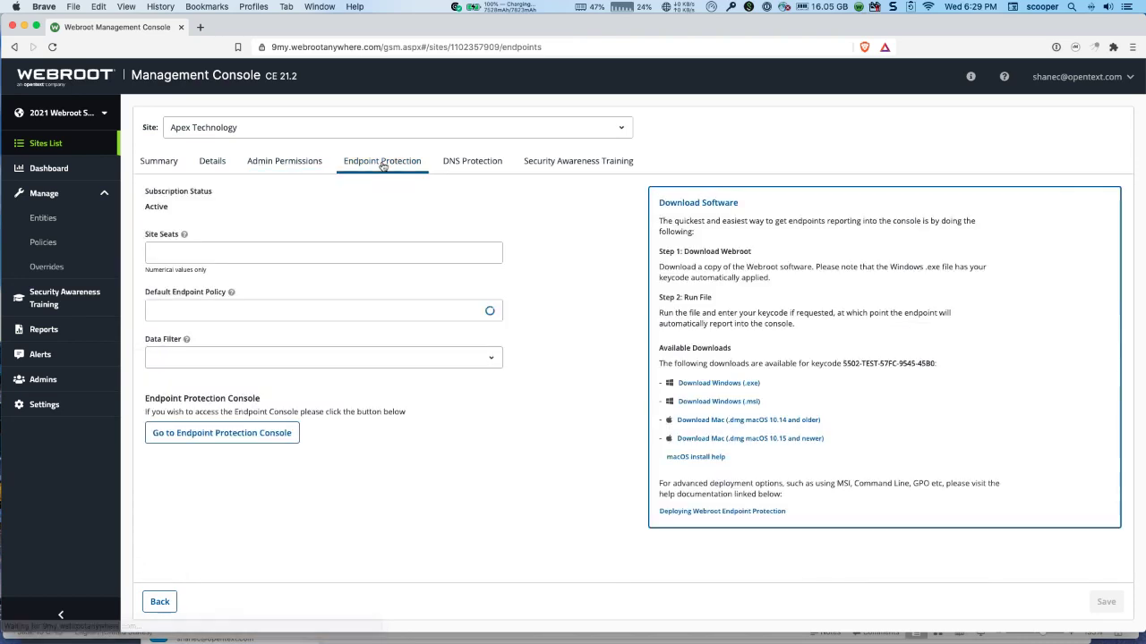
{"action": "left_click", "coordinate": [490, 166]}
{"action": "left_click", "coordinate": [580, 165]}
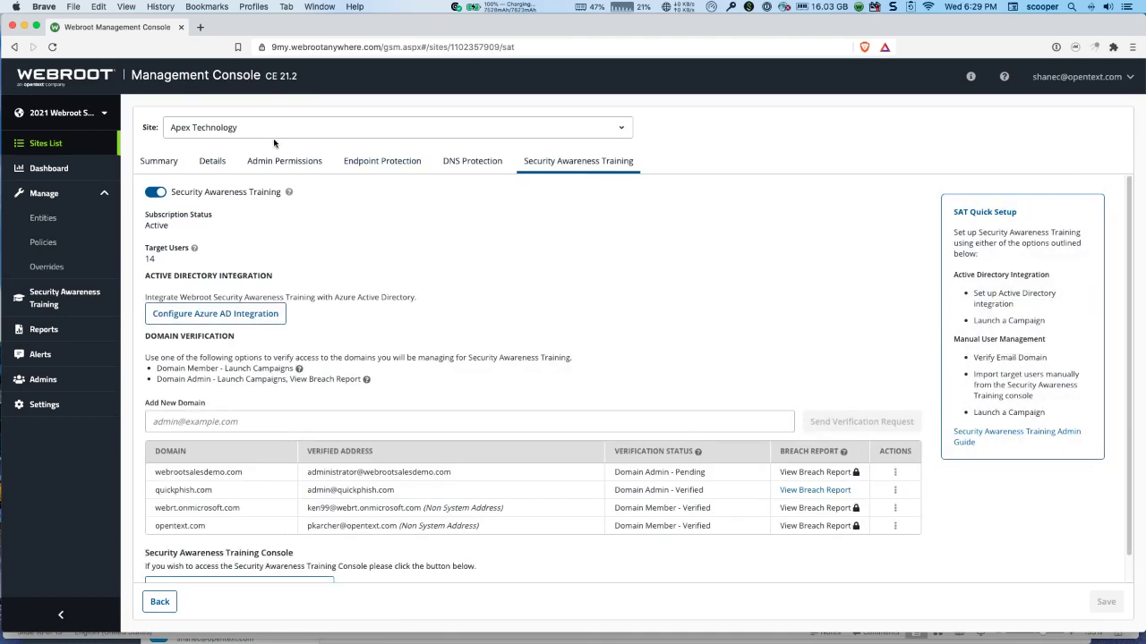
{"action": "left_click", "coordinate": [212, 159]}
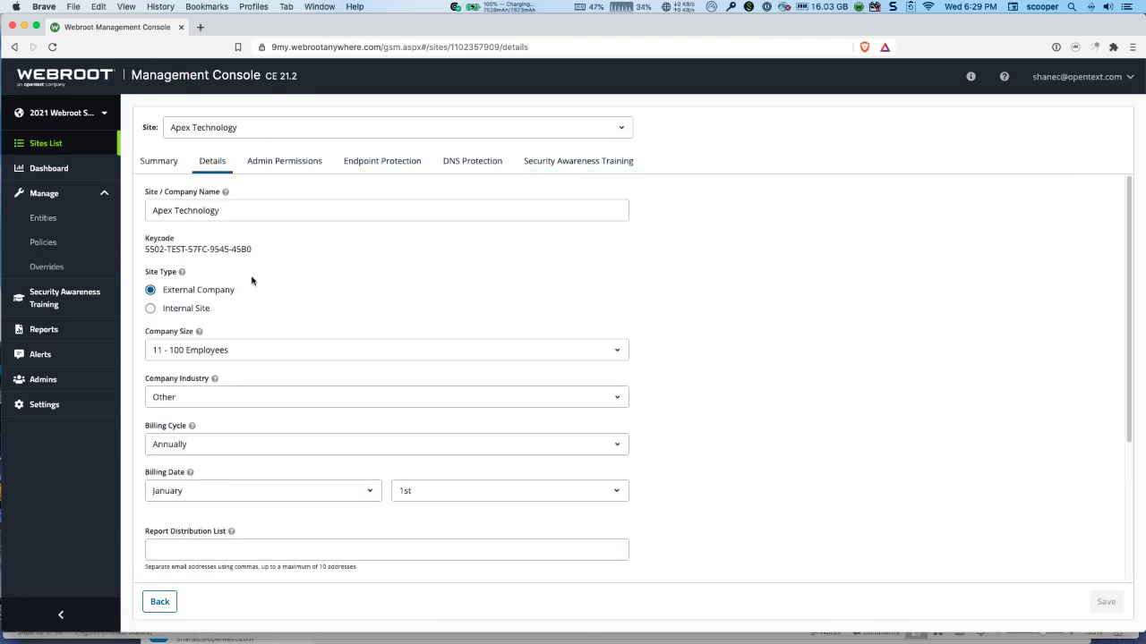
{"action": "left_click", "coordinate": [363, 163]}
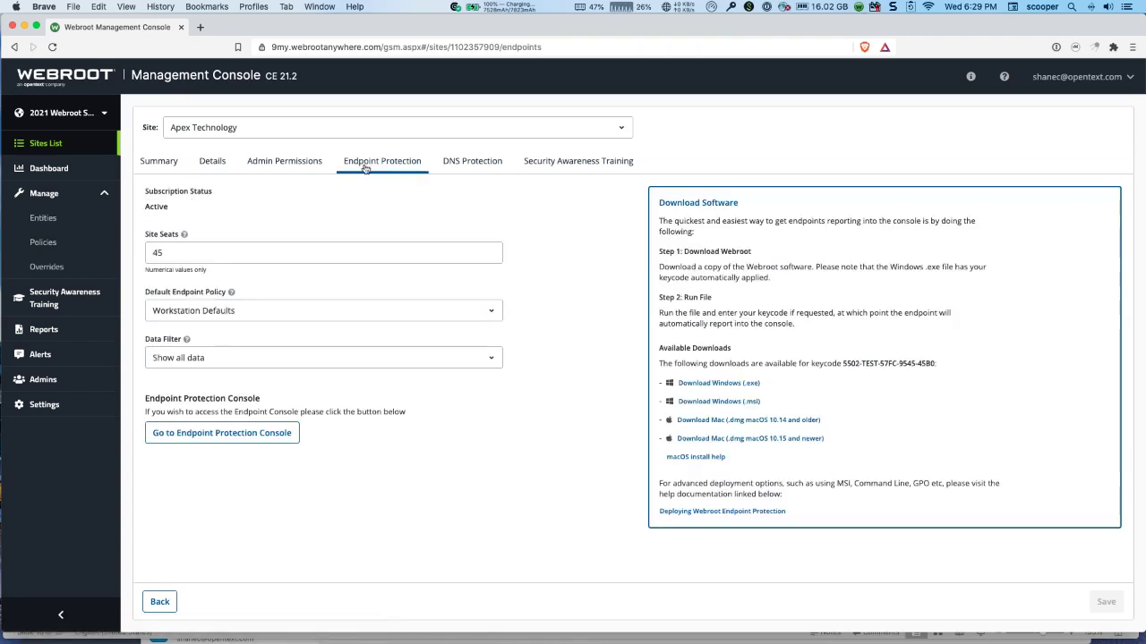
- Compare the endpoint protection settings of the Haymont Tires, Athlead and Dunmore High School sites
{"action": "left_click", "coordinate": [267, 132]}
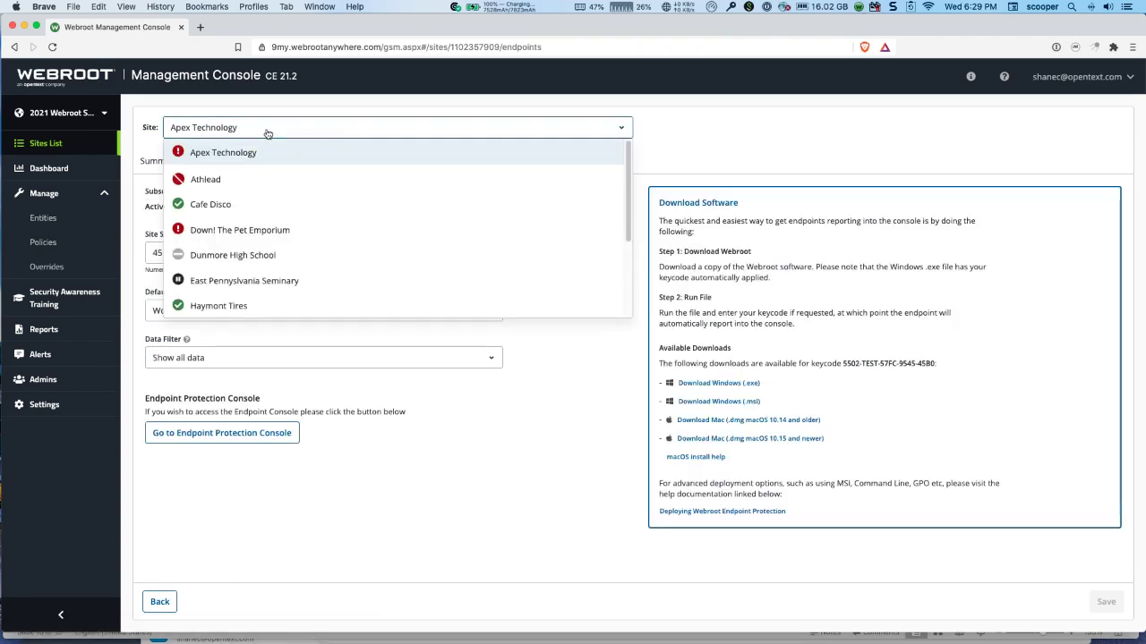
{"action": "left_click", "coordinate": [274, 306]}
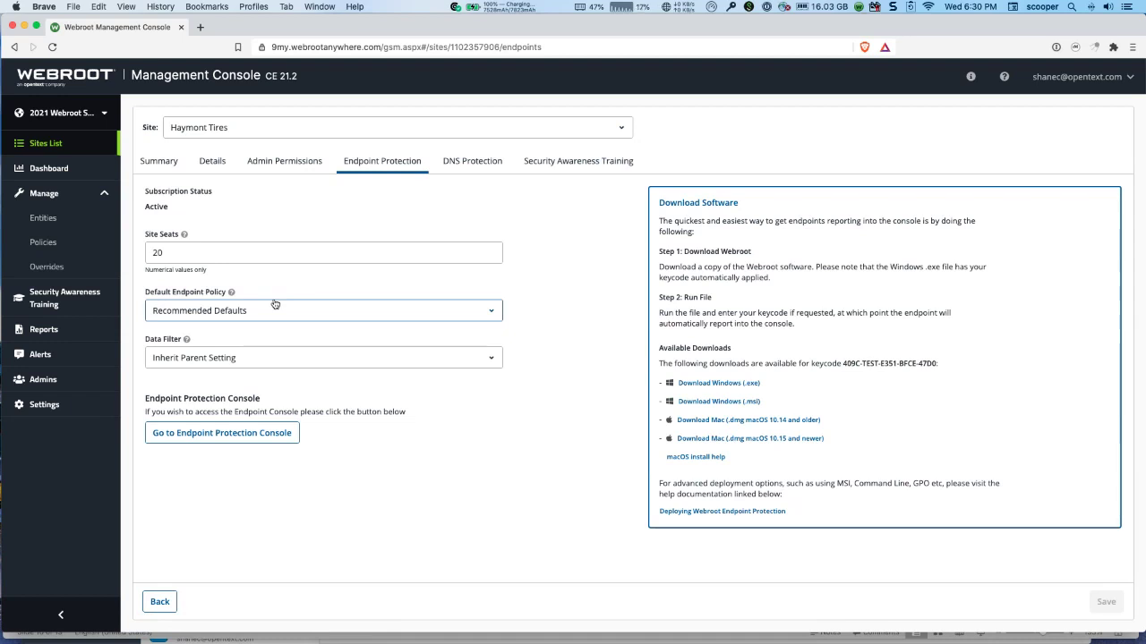
{"action": "left_click", "coordinate": [263, 127]}
{"action": "left_click", "coordinate": [258, 182]}
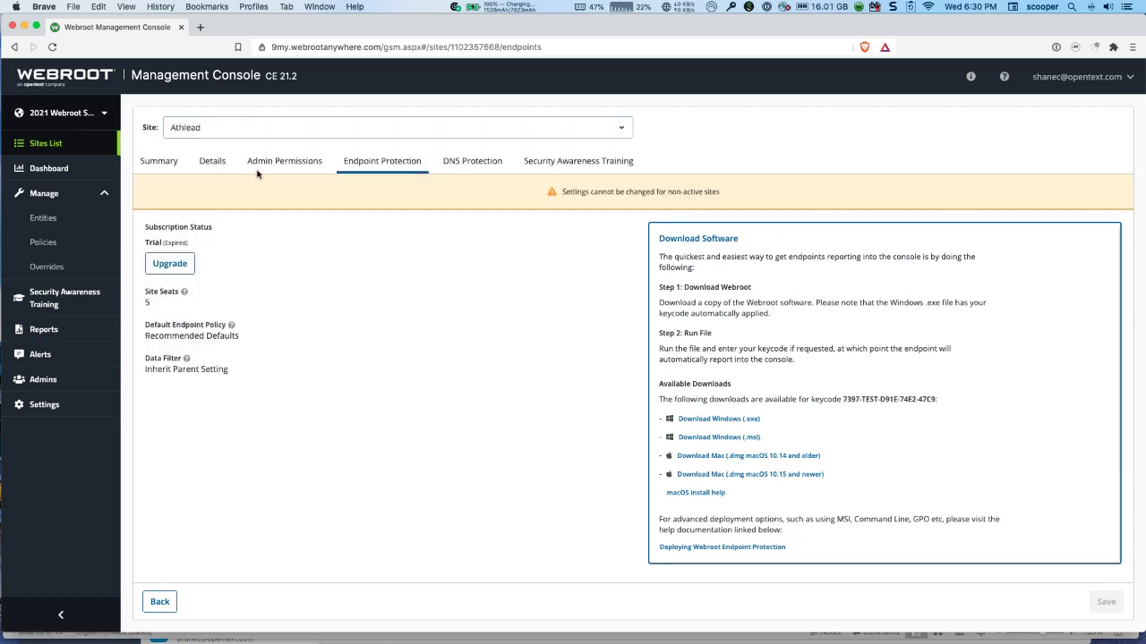
{"action": "left_click", "coordinate": [237, 130]}
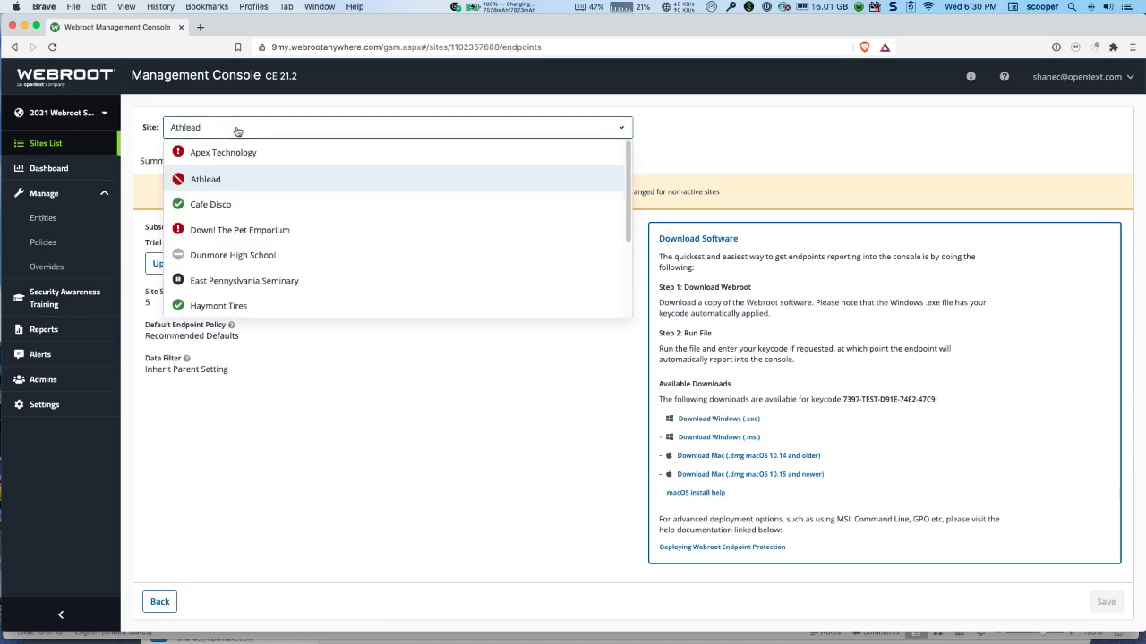
{"action": "left_click", "coordinate": [258, 256]}
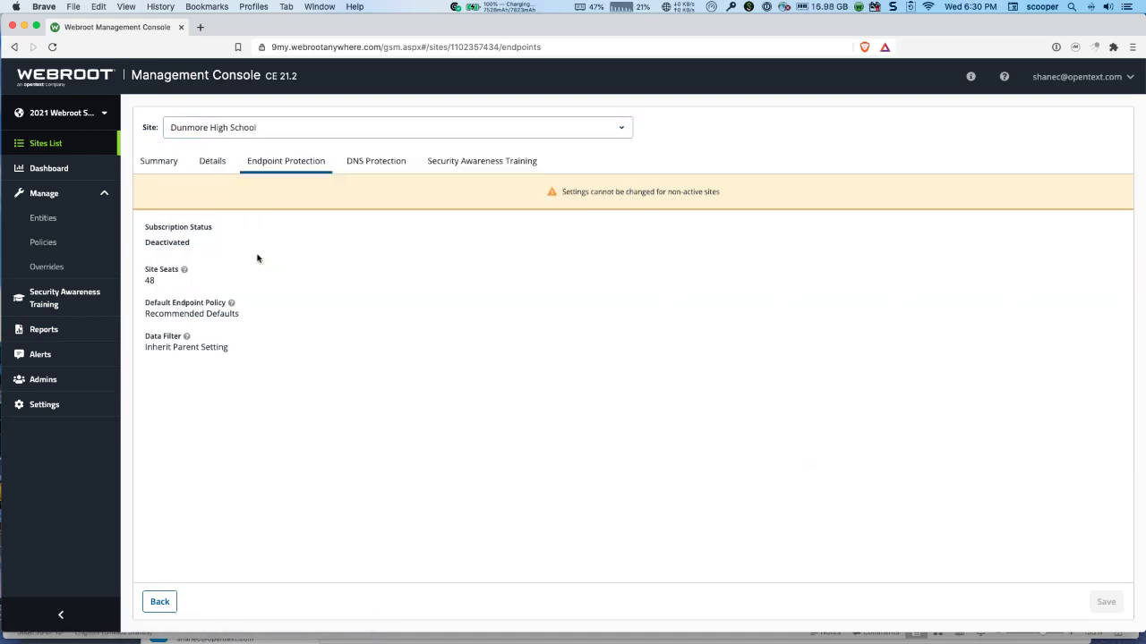
- Review Dunmore High School's site details and its summary with the permanent site deletion option
{"action": "left_click", "coordinate": [214, 162]}
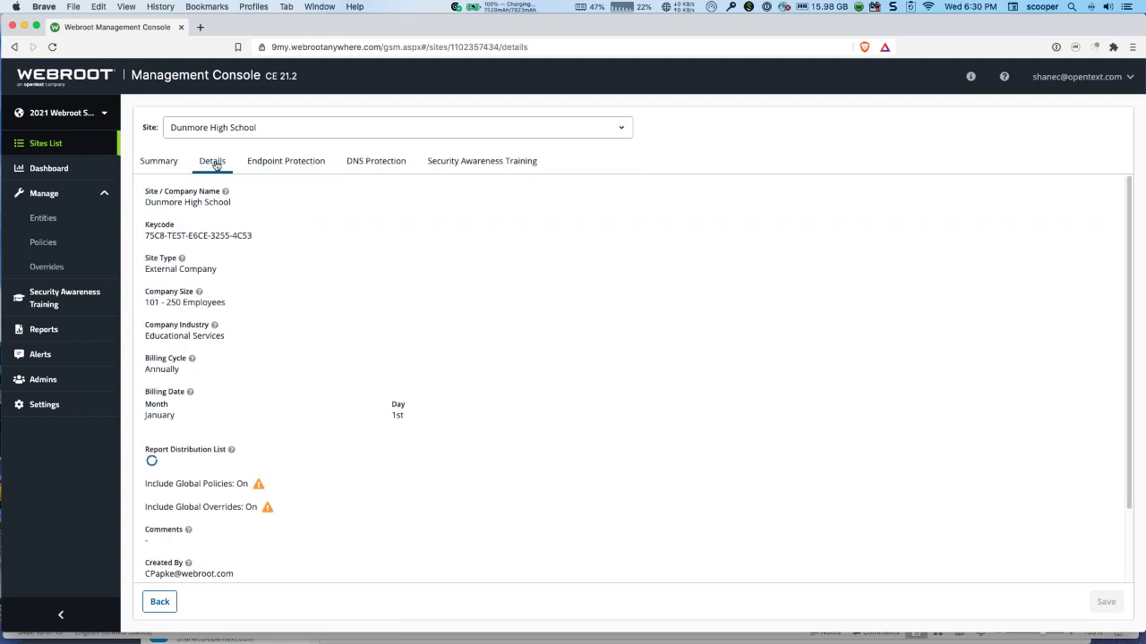
{"action": "left_click", "coordinate": [168, 161]}
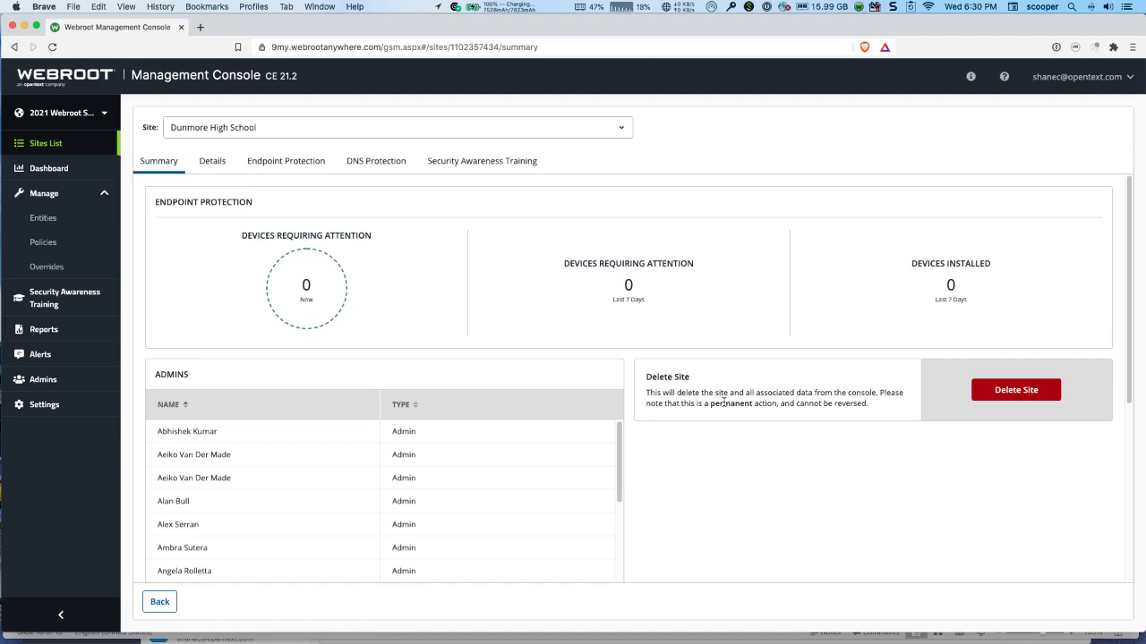
{"action": "left_click", "coordinate": [210, 163]}
- Visit the entities page and the sites list, and look over the list of endpoint protection policies
{"action": "left_click", "coordinate": [62, 220]}
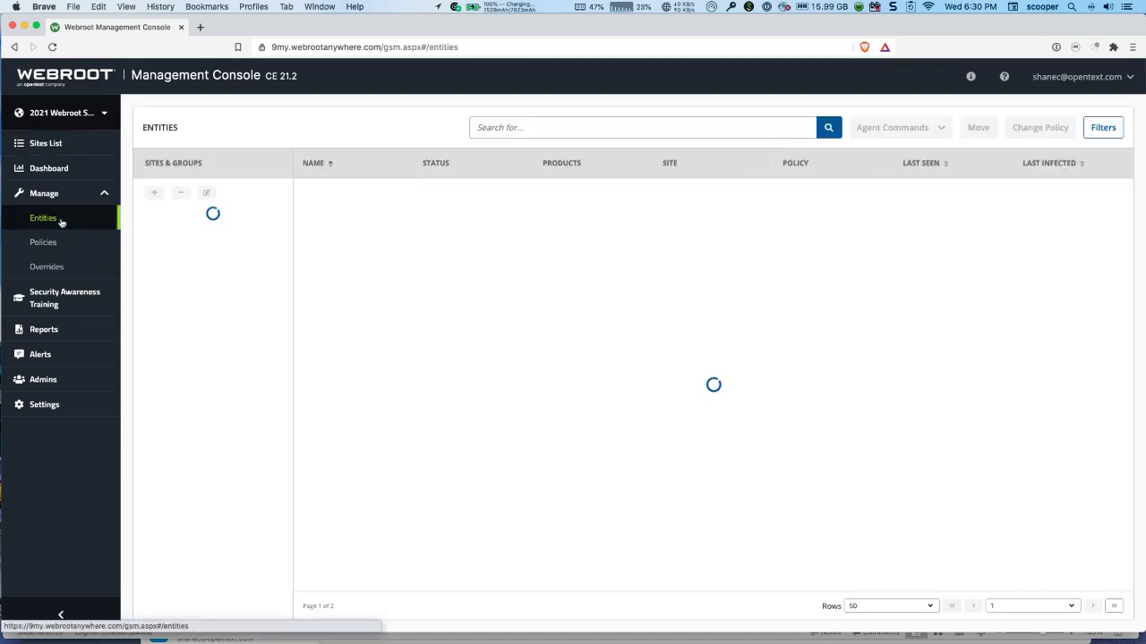
{"action": "left_click", "coordinate": [63, 147]}
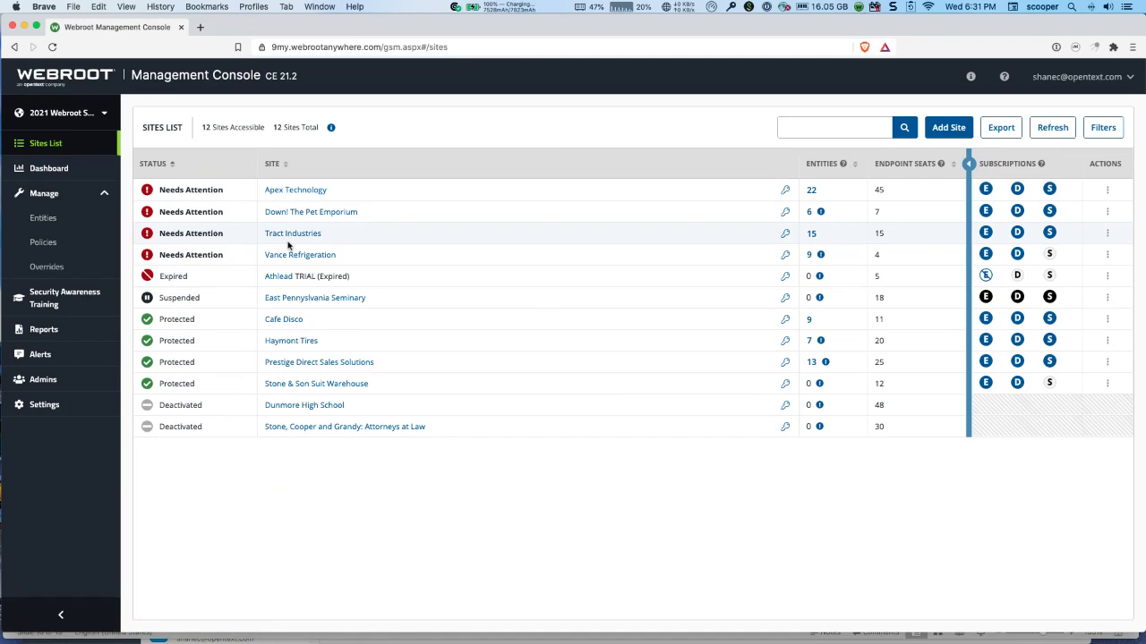
{"action": "left_click", "coordinate": [58, 247]}
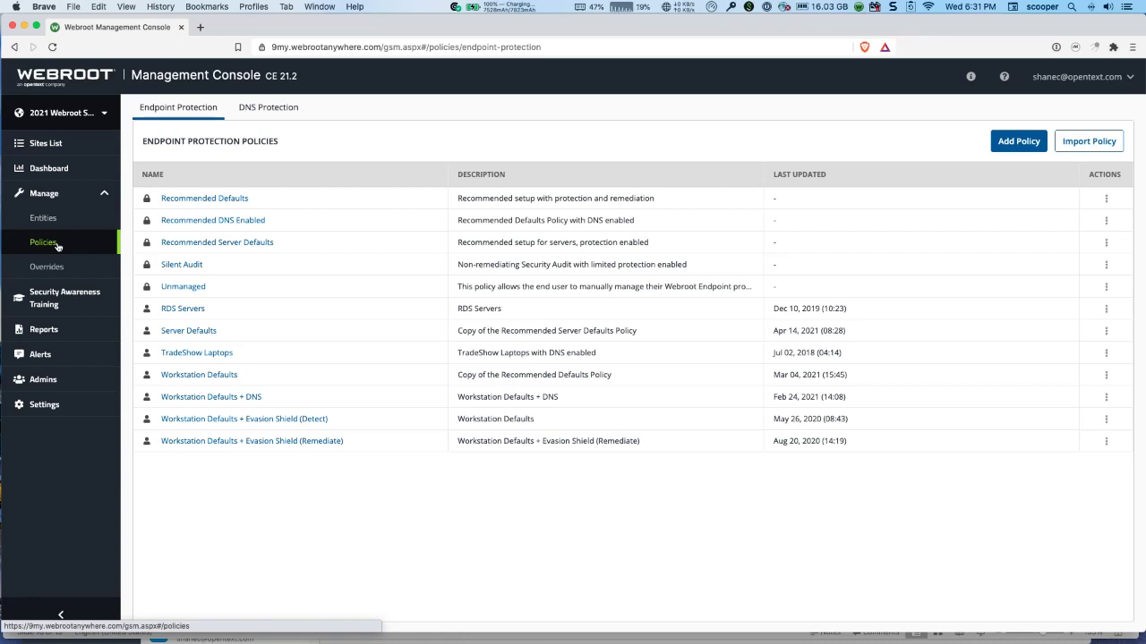
- Reopen the Apex Technology site and examine its endpoint seats, default policy, data filter and software download options
{"action": "left_click", "coordinate": [40, 146]}
{"action": "left_click", "coordinate": [306, 195]}
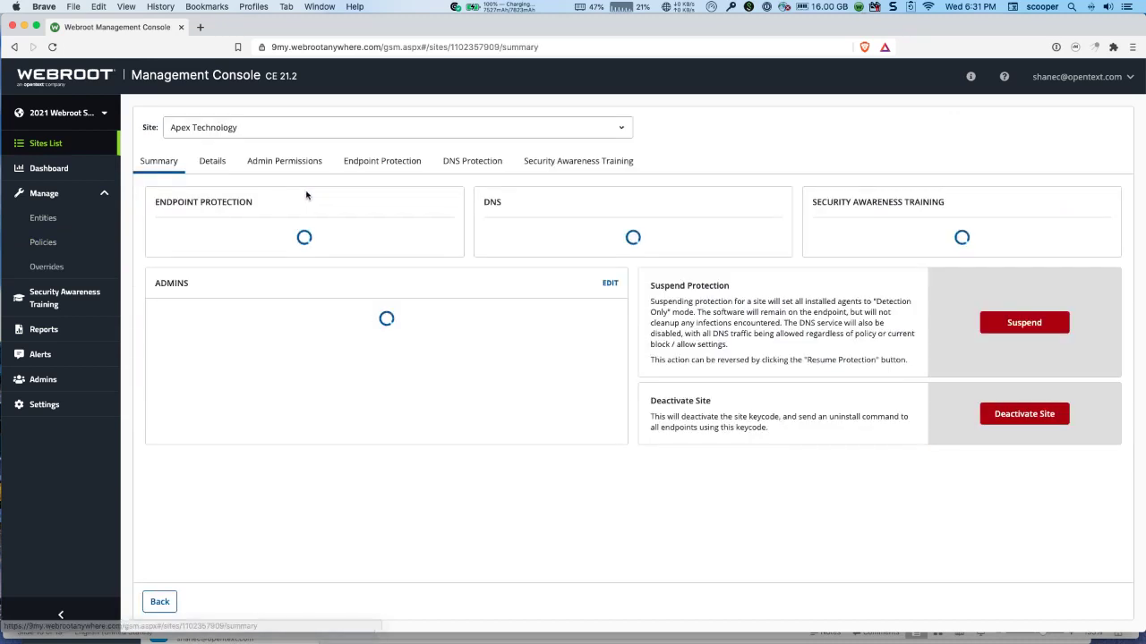
{"action": "left_click", "coordinate": [371, 163]}
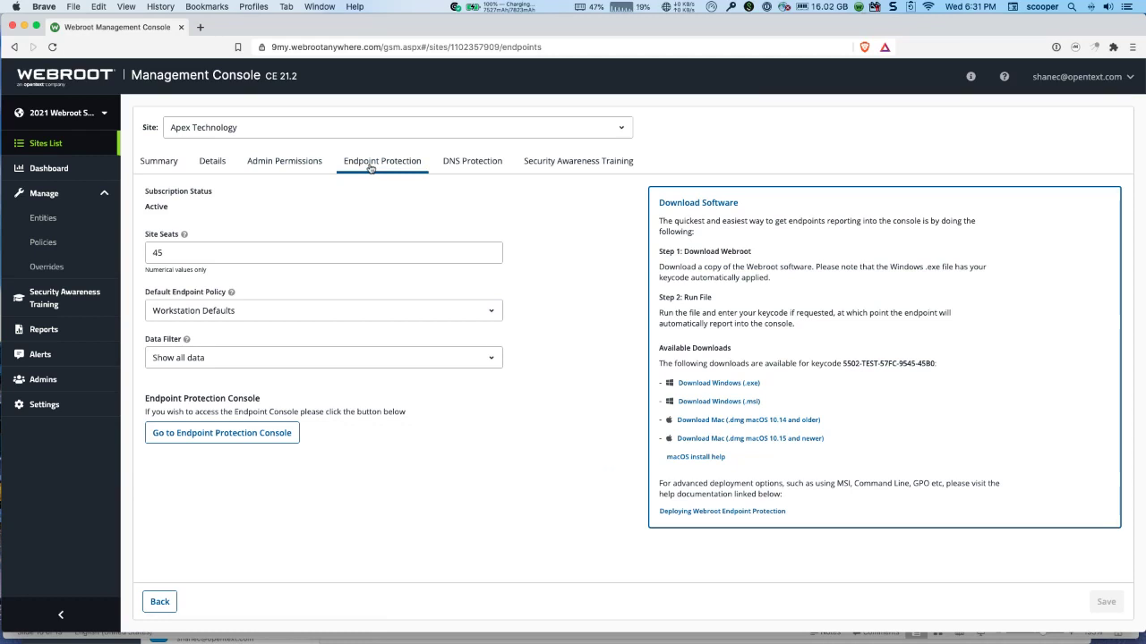
{"action": "left_click", "coordinate": [236, 259]}
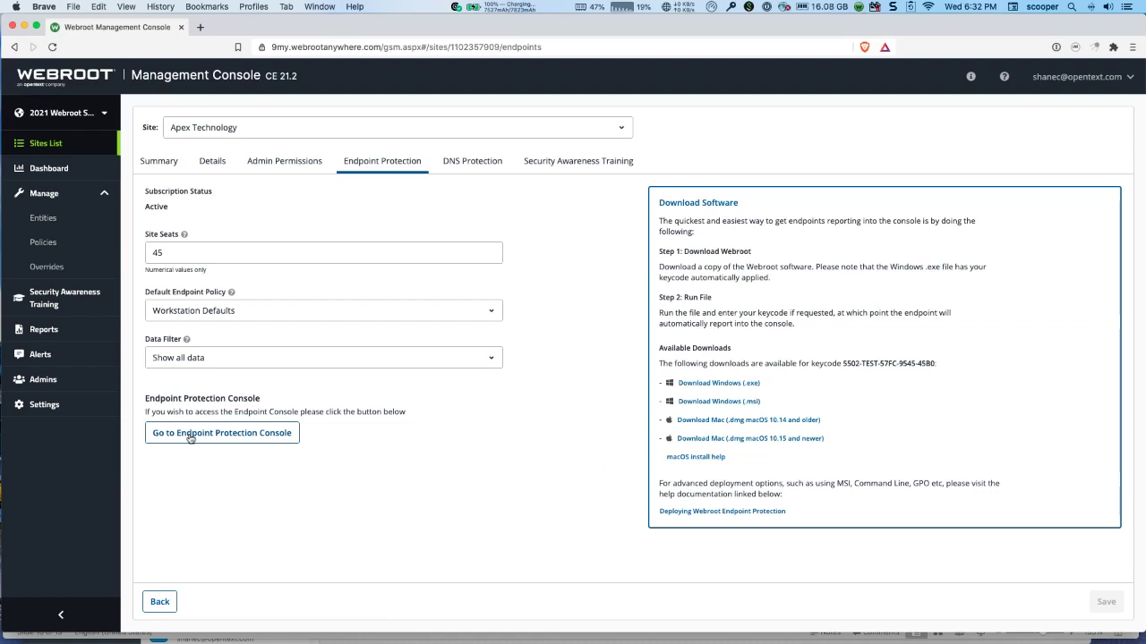
- Open the Workstation Defaults endpoint policy and inspect its Scan Schedule settings
{"action": "left_click", "coordinate": [52, 245]}
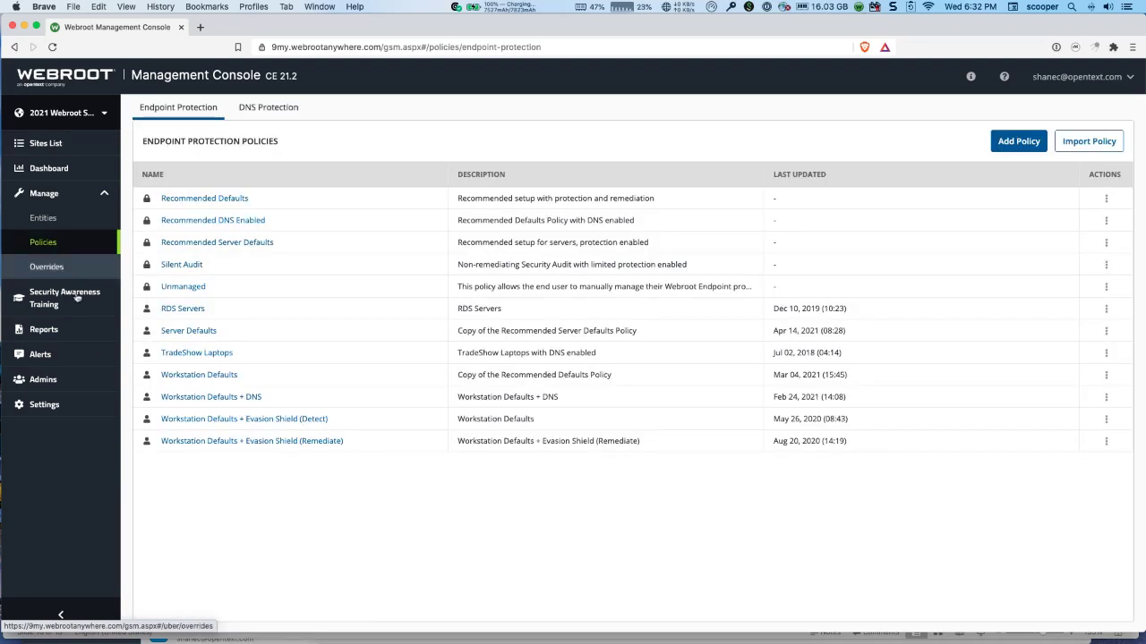
{"action": "left_click", "coordinate": [225, 380]}
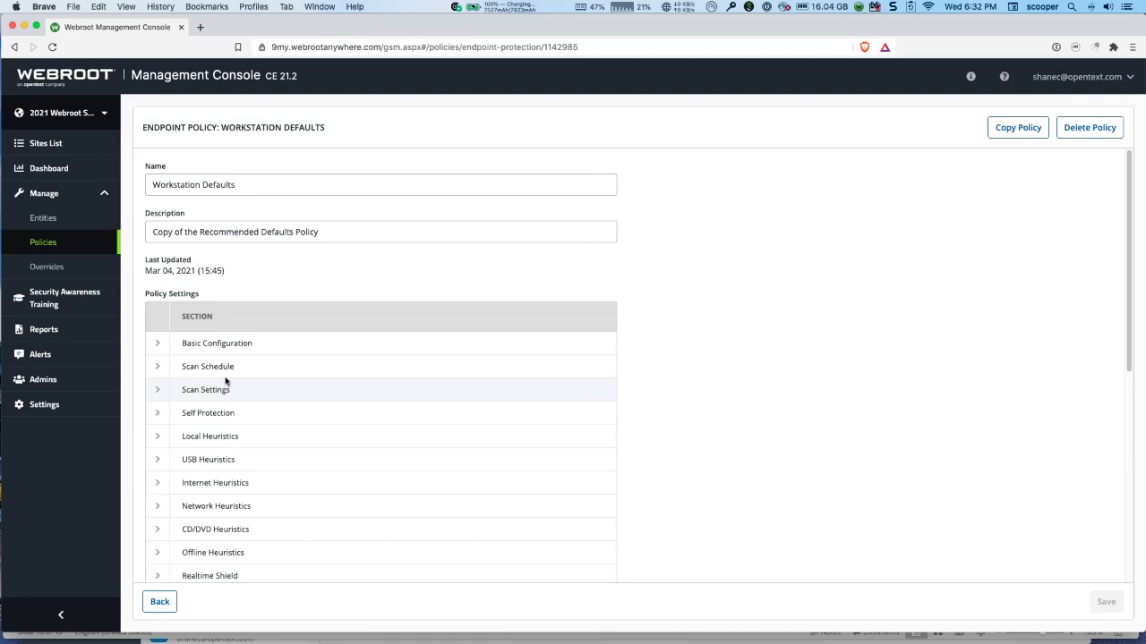
{"action": "left_click", "coordinate": [157, 367]}
{"action": "scroll", "coordinate": [204, 395], "scroll_direction": "down", "scroll_amount": 2}
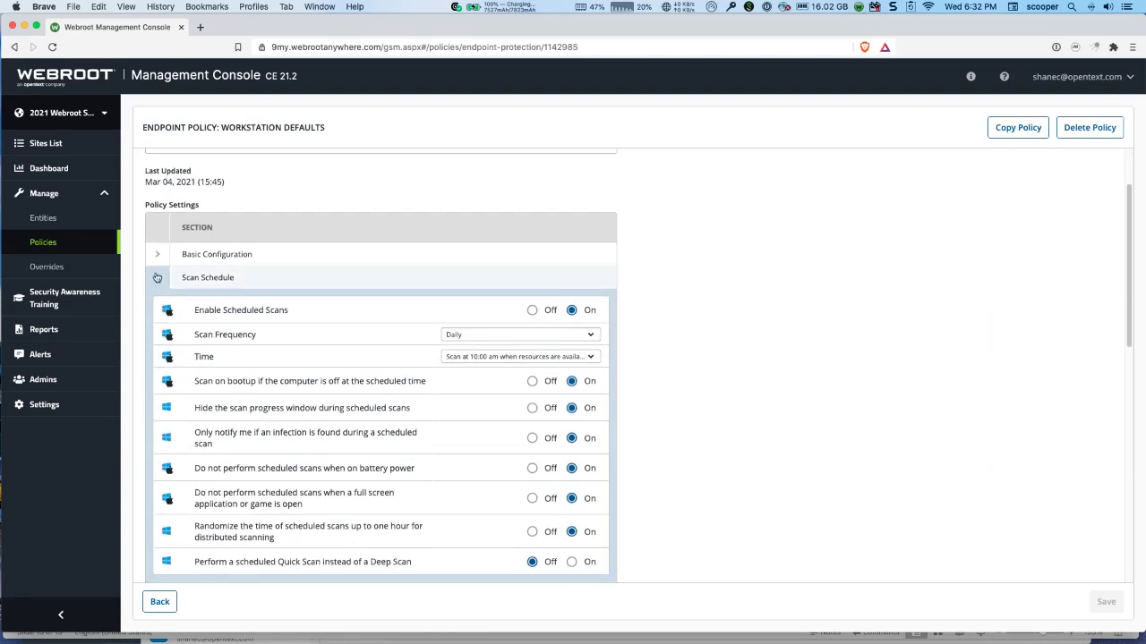
{"action": "left_click", "coordinate": [157, 277]}
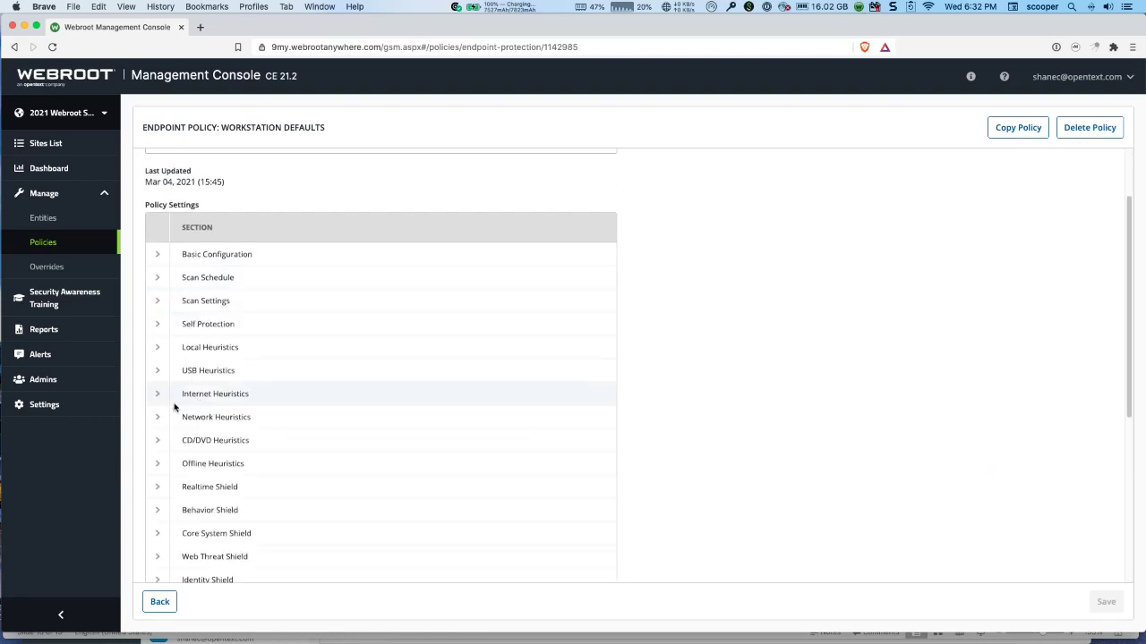
- Inspect the policy's Core System Shield, Behavior Shield and Evasion Shield sections, including the Script Protection setting, and collapse them again
{"action": "left_click", "coordinate": [157, 533]}
{"action": "left_click", "coordinate": [158, 533]}
{"action": "left_click", "coordinate": [155, 512]}
{"action": "left_click", "coordinate": [156, 512]}
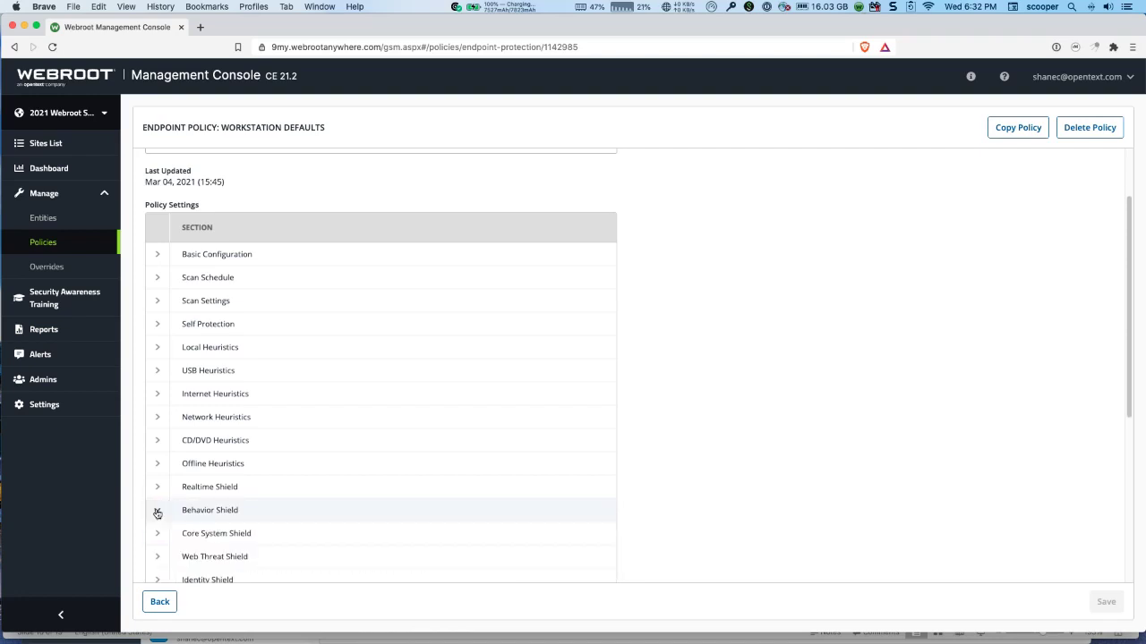
{"action": "scroll", "coordinate": [170, 519], "scroll_direction": "down", "scroll_amount": 3}
{"action": "left_click", "coordinate": [158, 531]}
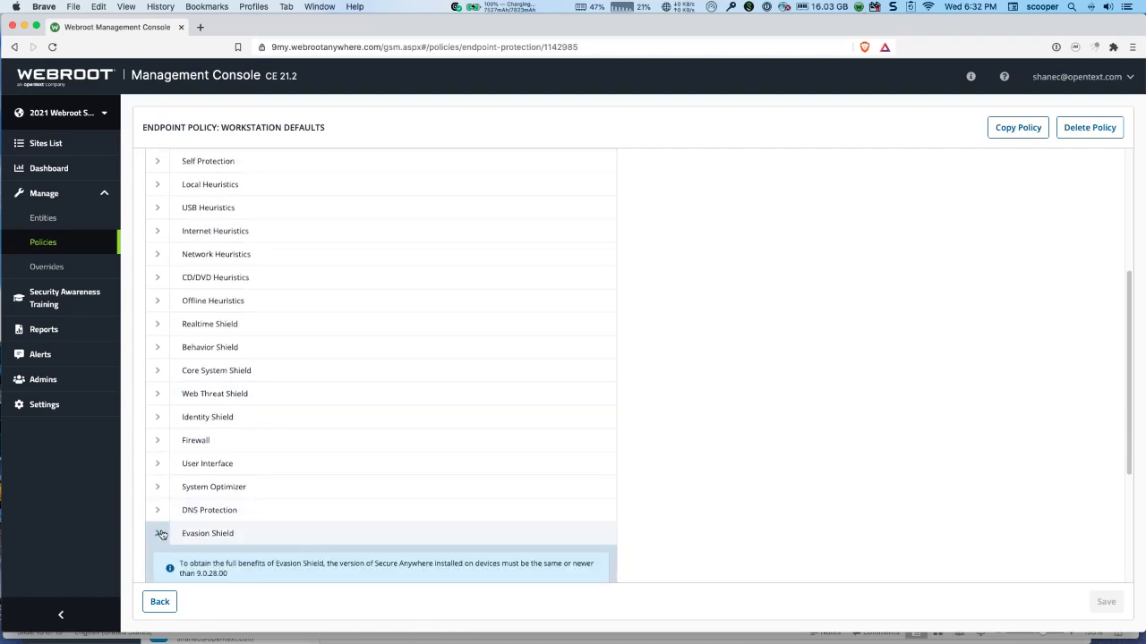
{"action": "scroll", "coordinate": [250, 496], "scroll_direction": "down", "scroll_amount": 3}
{"action": "scroll", "coordinate": [250, 497], "scroll_direction": "down", "scroll_amount": 1}
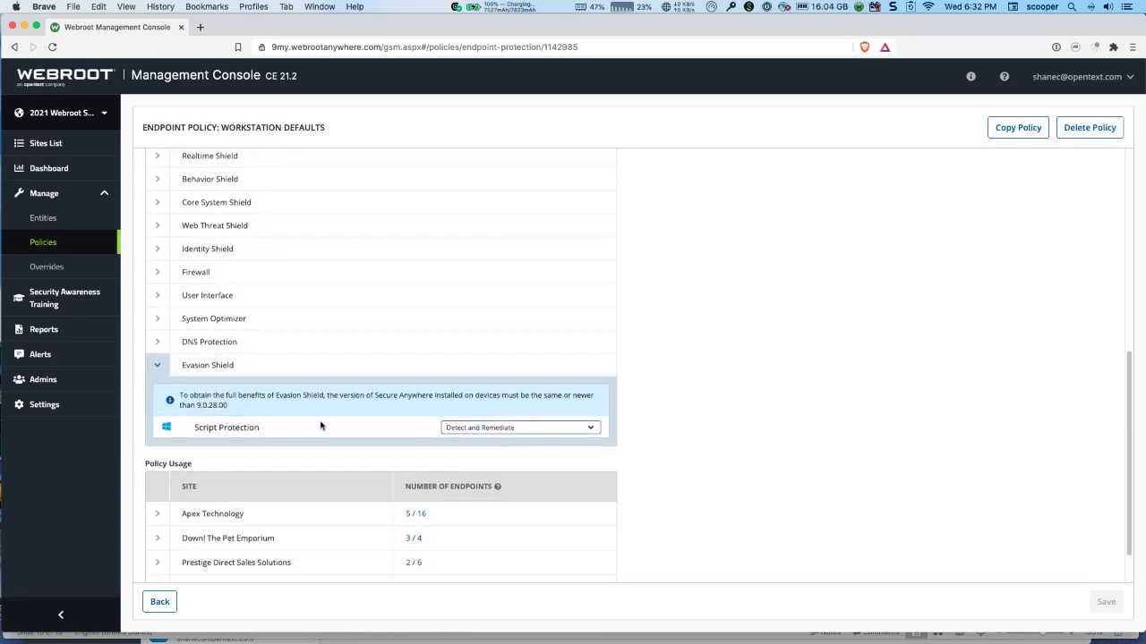
{"action": "left_click", "coordinate": [156, 369]}
- Check the policy's Self Protection section and examine which sites use the policy in Policy Usage
{"action": "scroll", "coordinate": [414, 367], "scroll_direction": "up", "scroll_amount": 6}
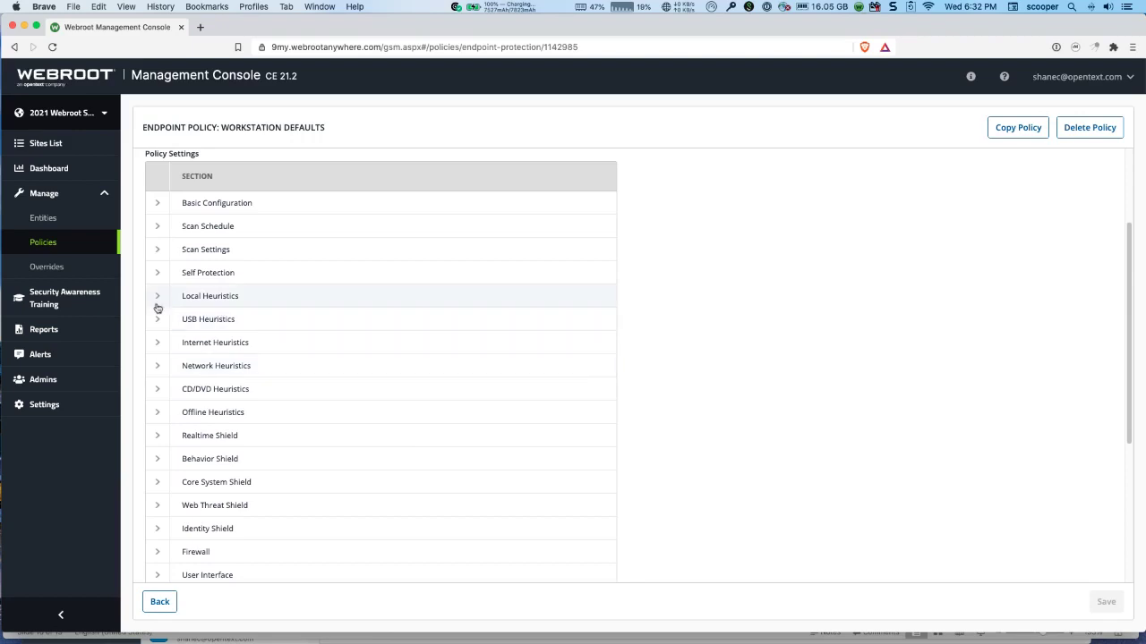
{"action": "left_click", "coordinate": [158, 274]}
{"action": "left_click", "coordinate": [157, 274]}
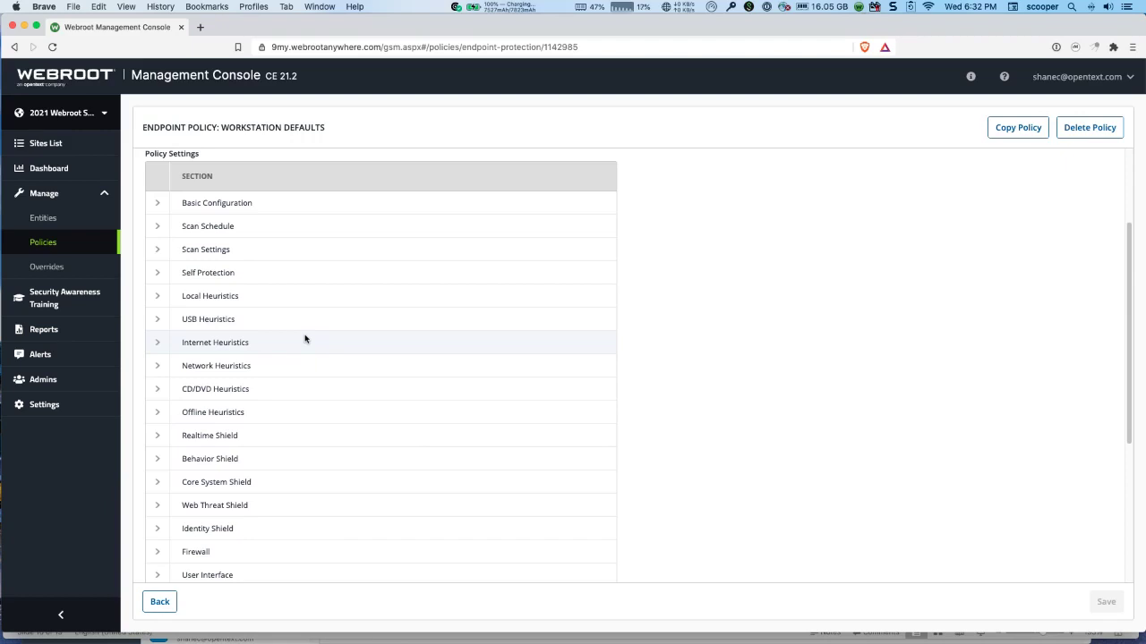
{"action": "scroll", "coordinate": [305, 338], "scroll_direction": "down", "scroll_amount": 5}
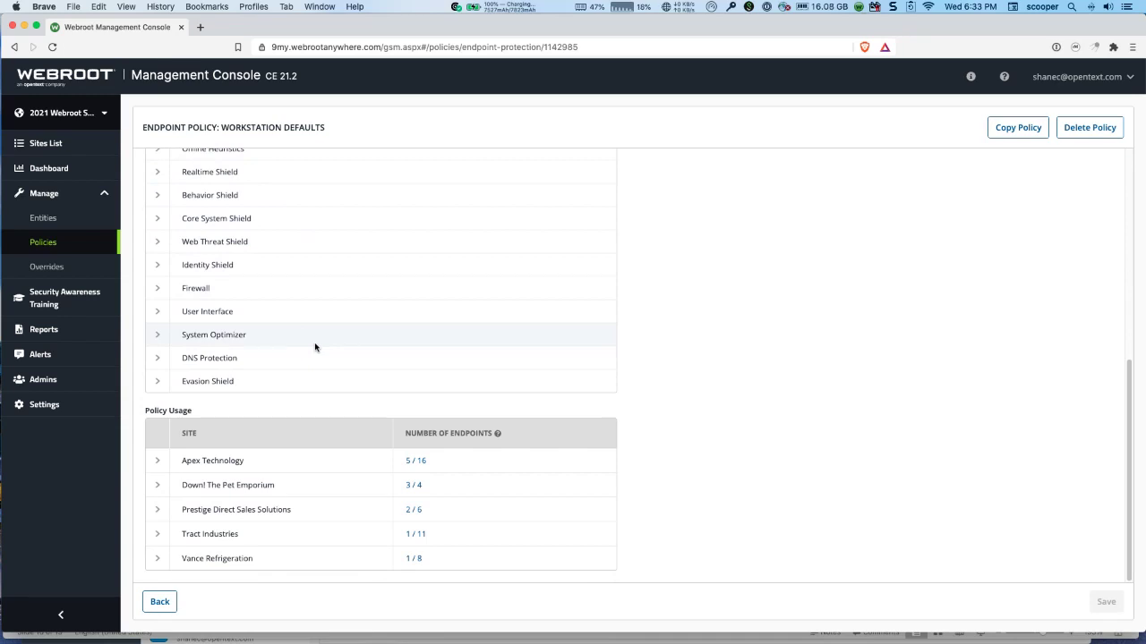
{"action": "scroll", "coordinate": [315, 348], "scroll_direction": "up", "scroll_amount": 1}
{"action": "scroll", "coordinate": [315, 349], "scroll_direction": "down", "scroll_amount": 1}
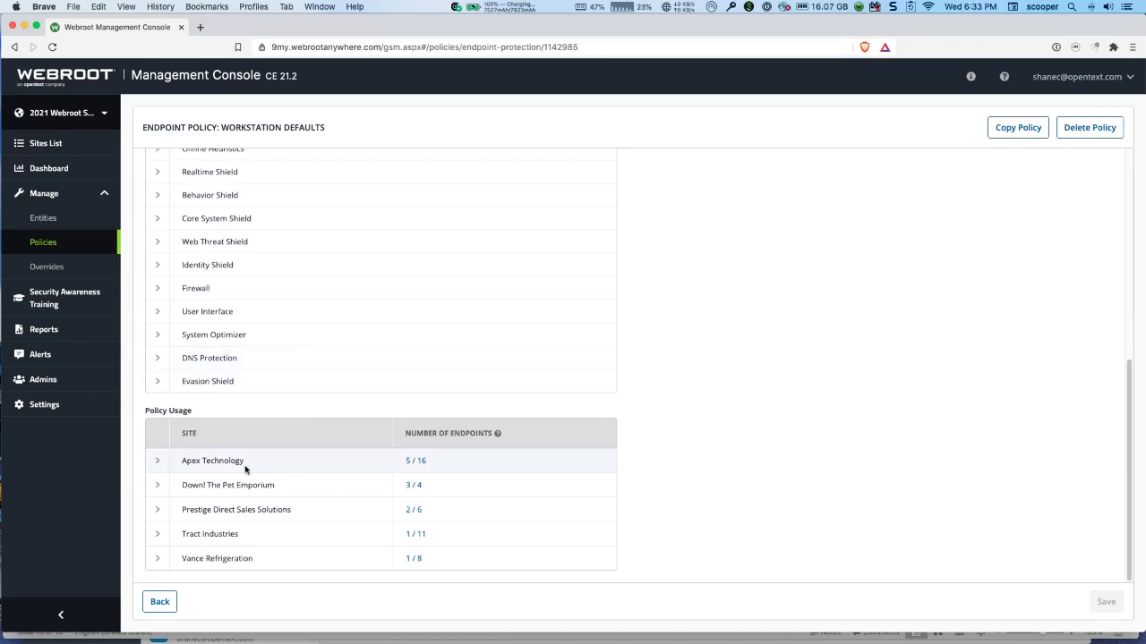
- Examine Apex Technology's groups and endpoints using the Workstation Defaults policy, and return to the endpoint policy list
{"action": "left_click", "coordinate": [157, 462]}
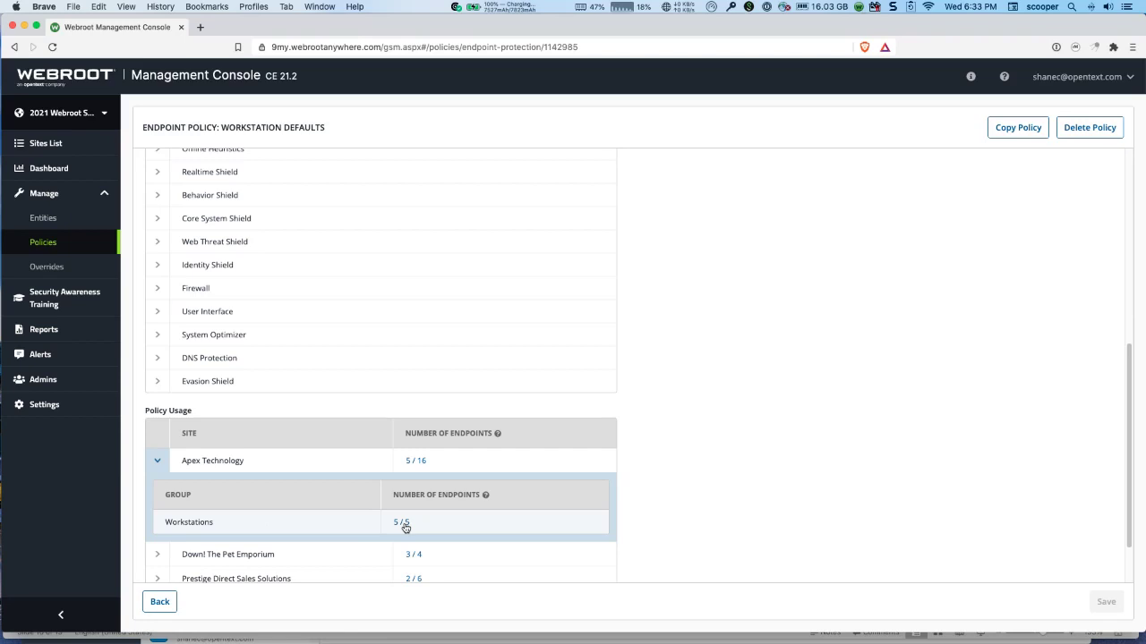
{"action": "left_click", "coordinate": [408, 462]}
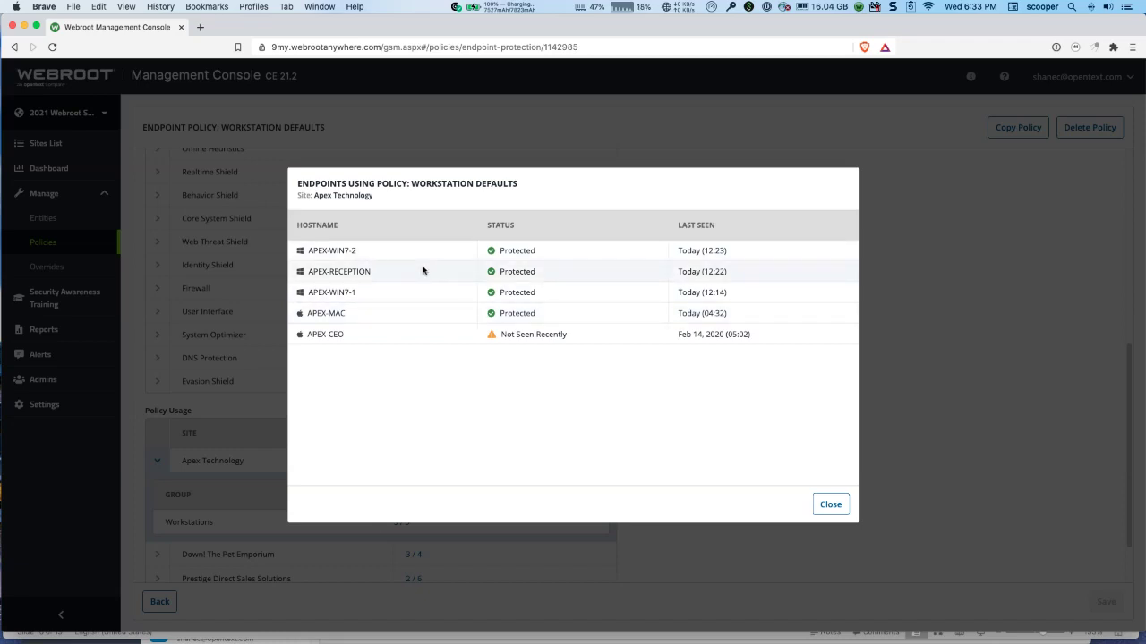
{"action": "left_click", "coordinate": [831, 504]}
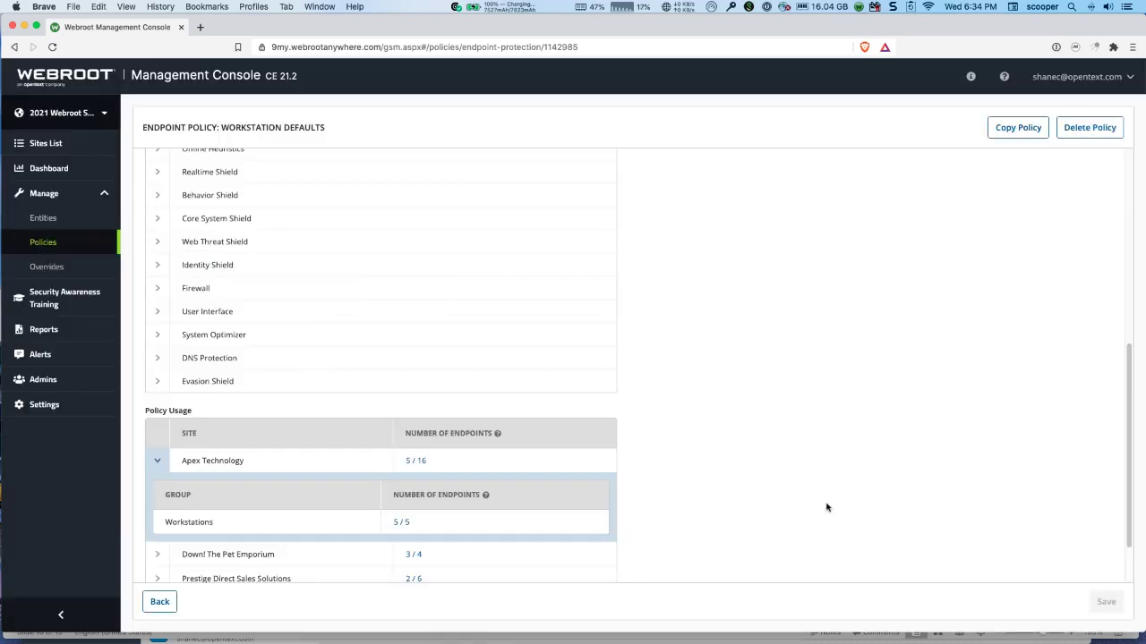
{"action": "left_click", "coordinate": [157, 461]}
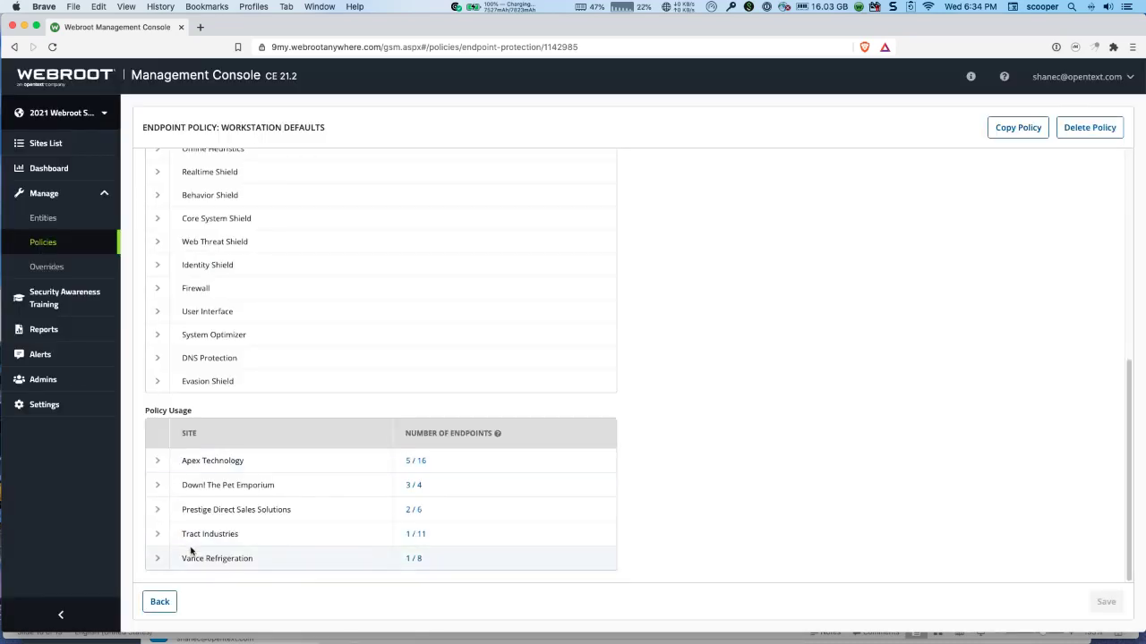
{"action": "scroll", "coordinate": [692, 460], "scroll_direction": "left", "scroll_amount": 5}
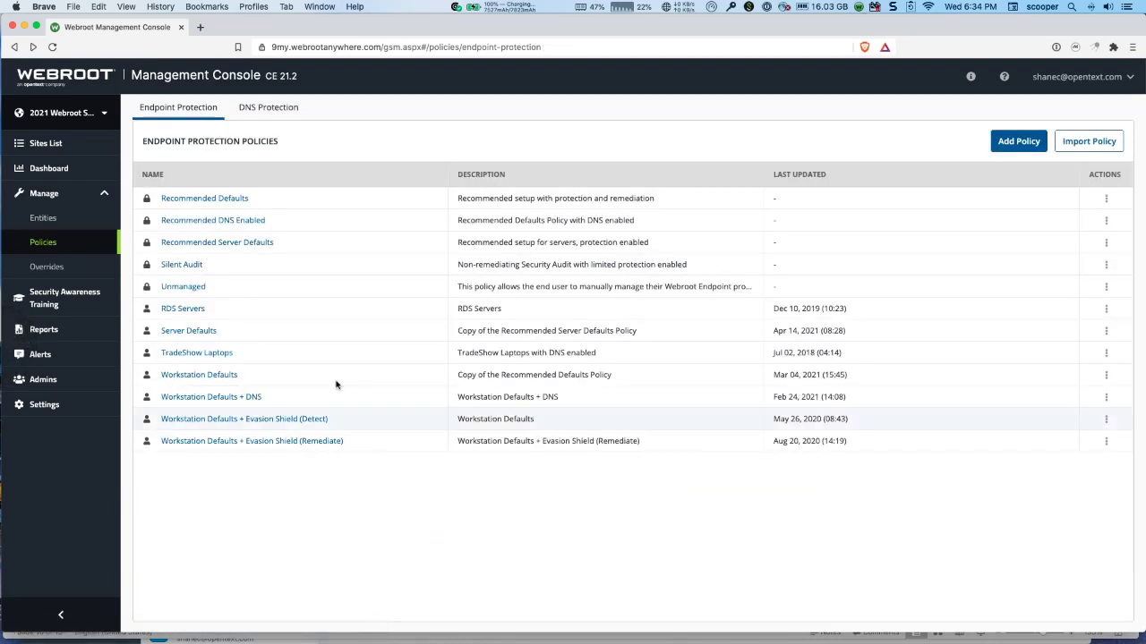
- Try turning on the desktop shortcut and bootup splash screen in the Workstation Defaults policy's Basic Configuration, and exit to Entities without saving
{"action": "left_click", "coordinate": [204, 374]}
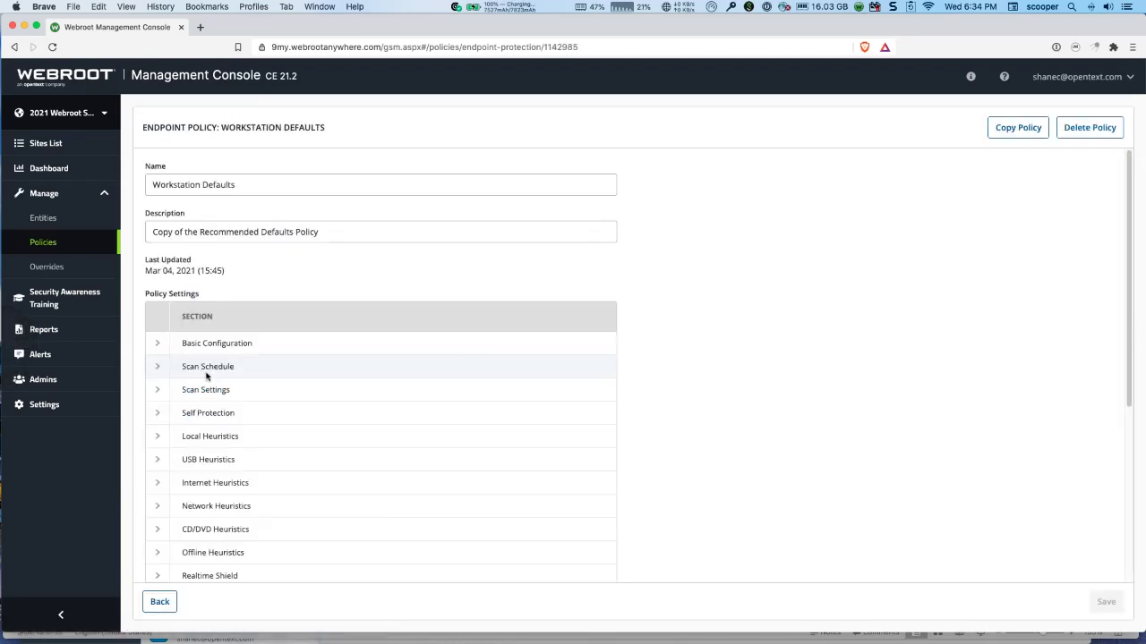
{"action": "left_click", "coordinate": [157, 349]}
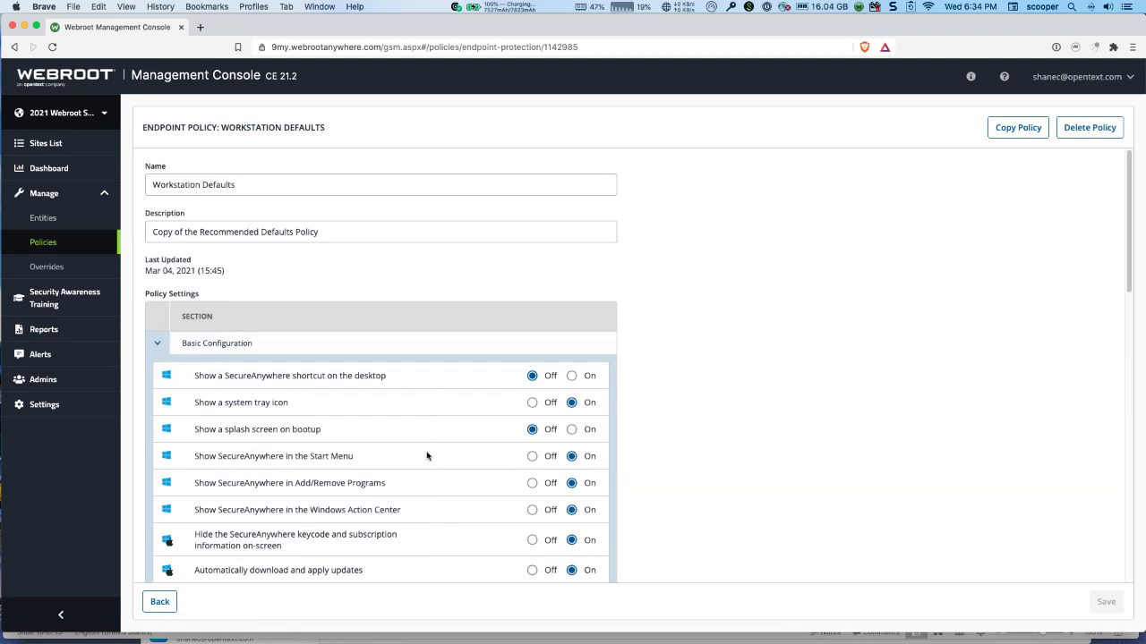
{"action": "left_click", "coordinate": [571, 376]}
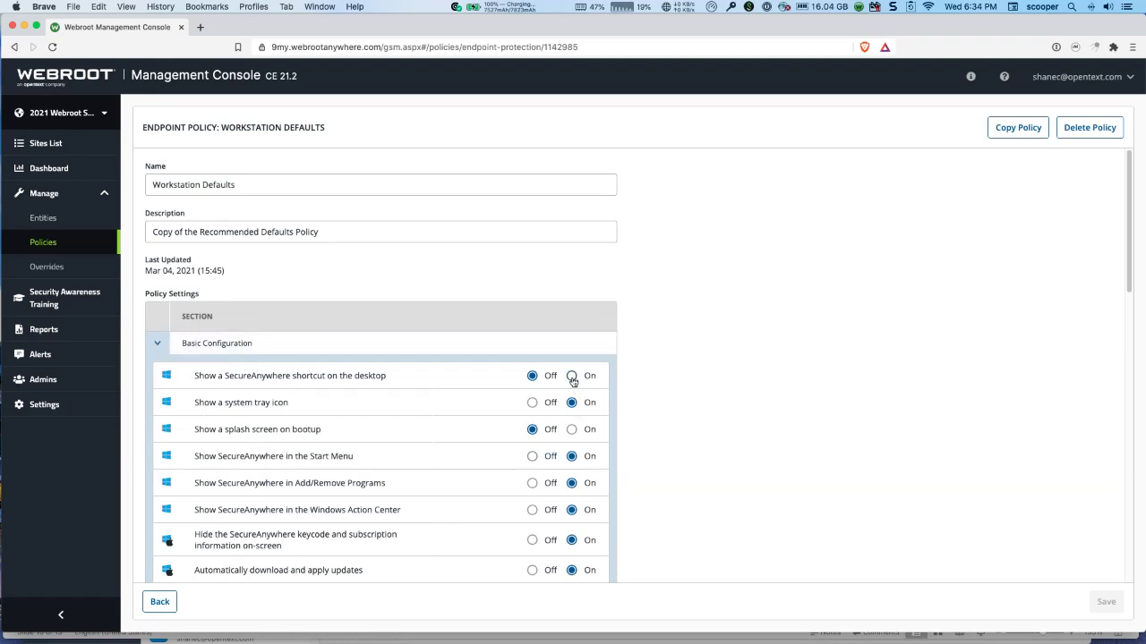
{"action": "left_click", "coordinate": [572, 432]}
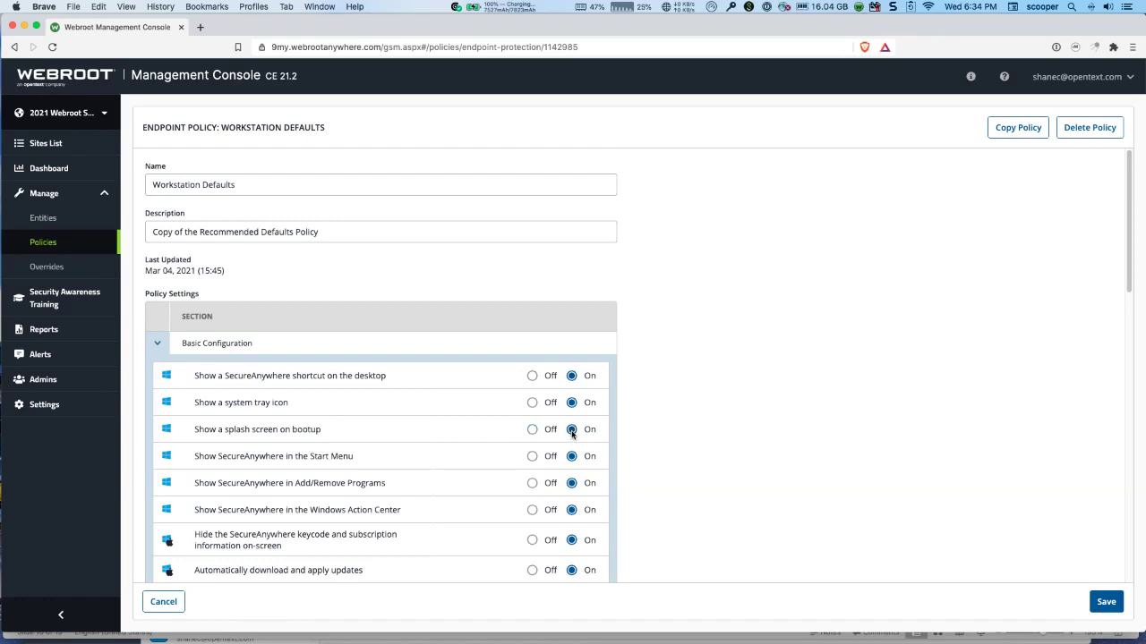
{"action": "scroll", "coordinate": [572, 431], "scroll_direction": "down", "scroll_amount": 8}
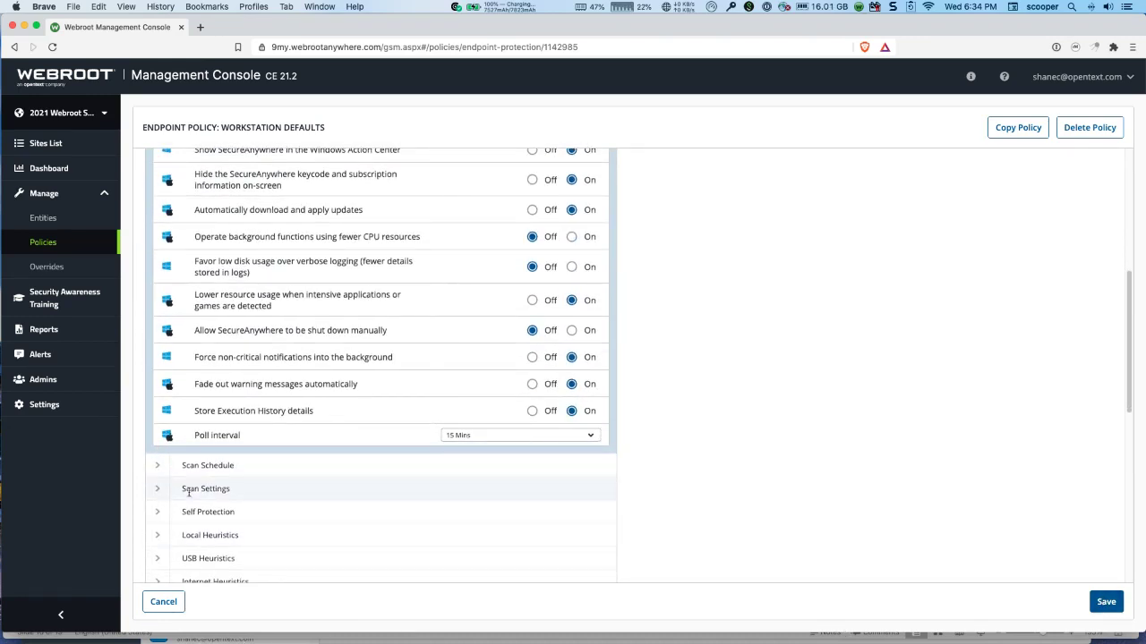
{"action": "left_click", "coordinate": [42, 217]}
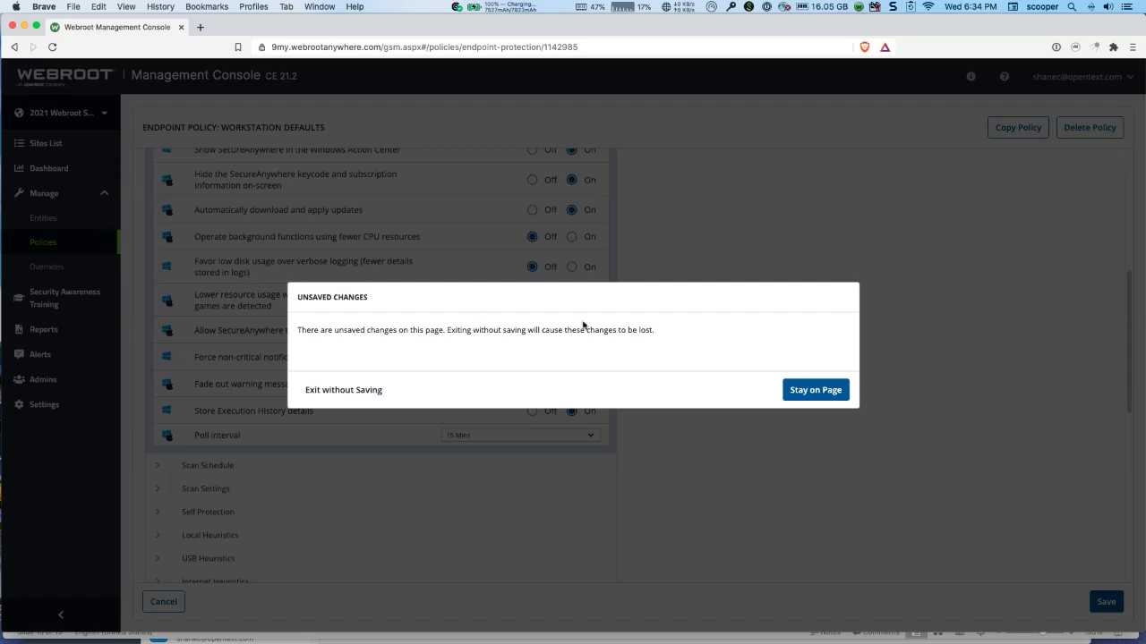
{"action": "left_click", "coordinate": [346, 390]}
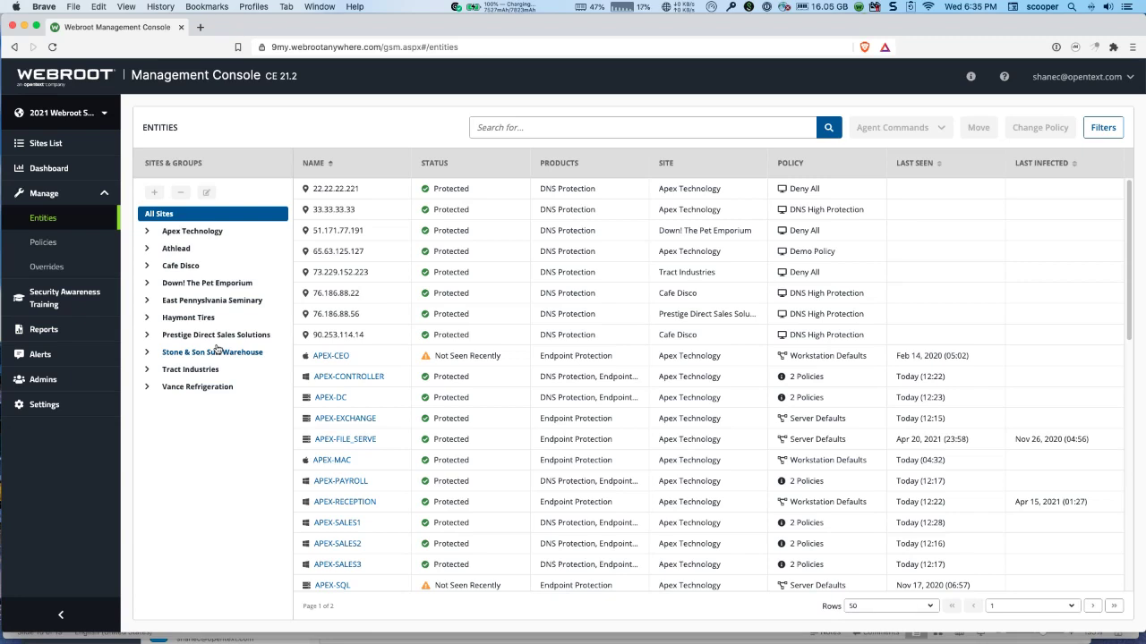
- Examine the File Allow List overrides and the override type options for a new entry, without creating one
{"action": "left_click", "coordinate": [56, 247]}
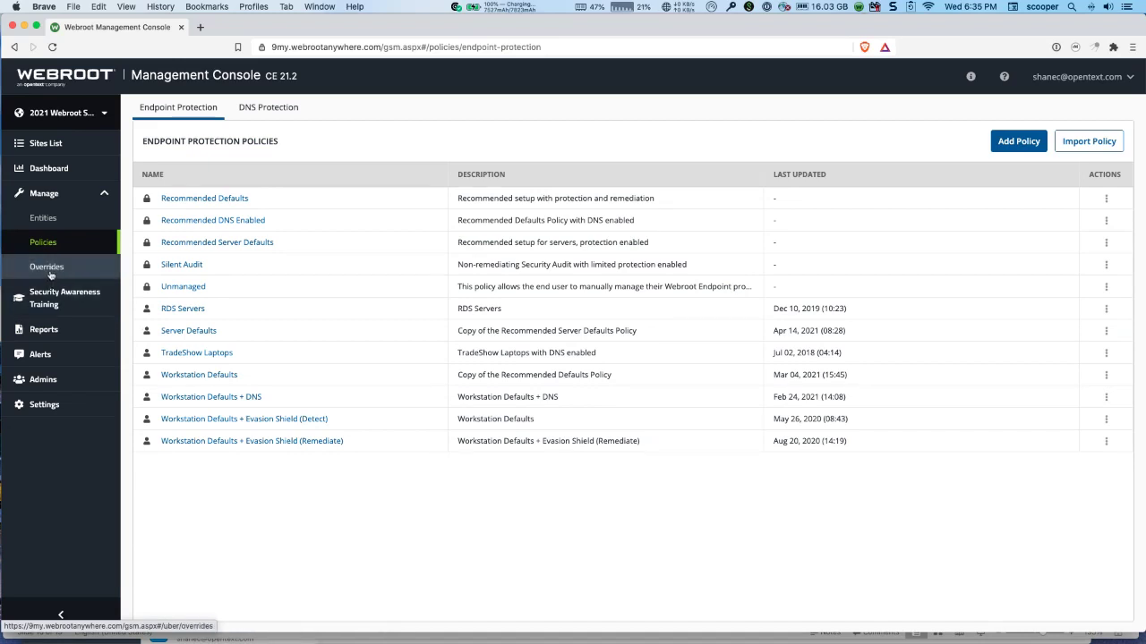
{"action": "left_click", "coordinate": [49, 273]}
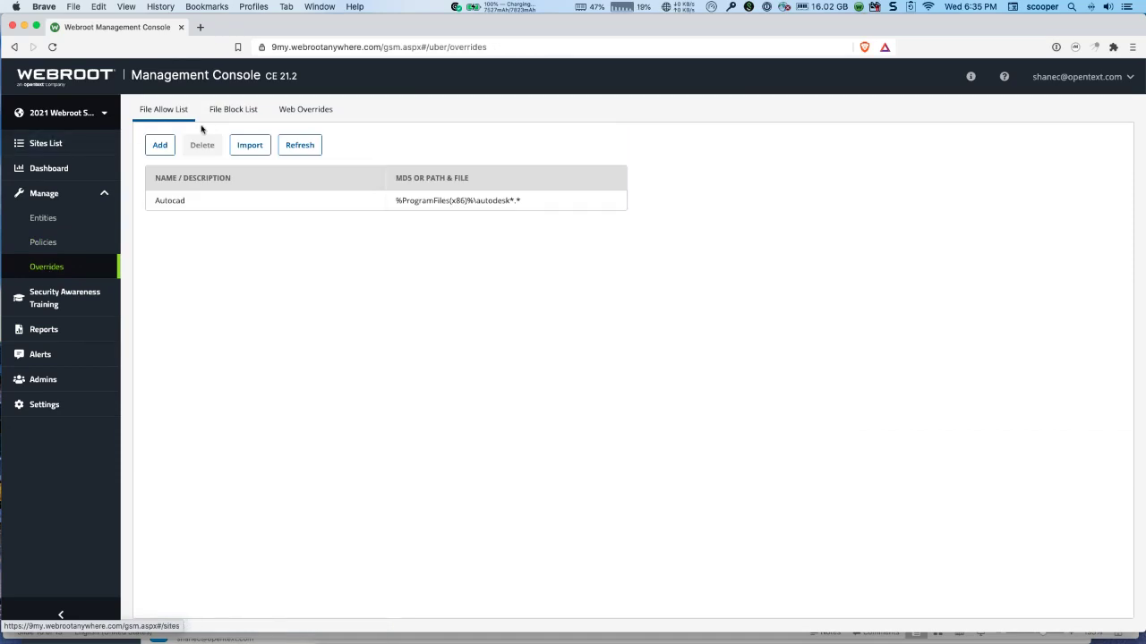
{"action": "left_click", "coordinate": [160, 145]}
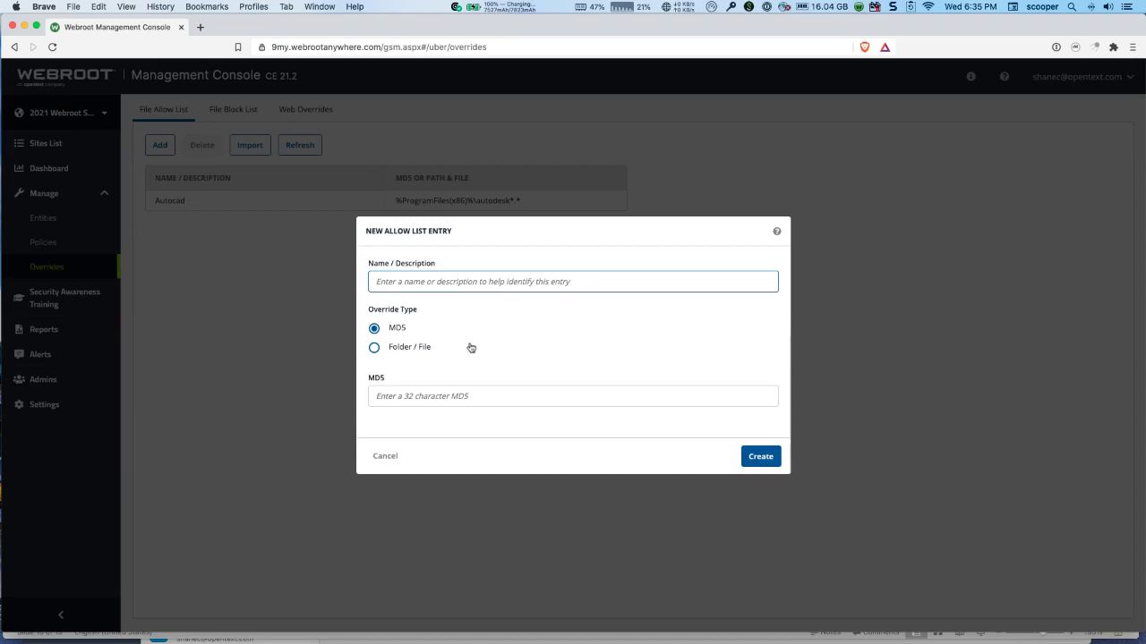
{"action": "left_click", "coordinate": [380, 458]}
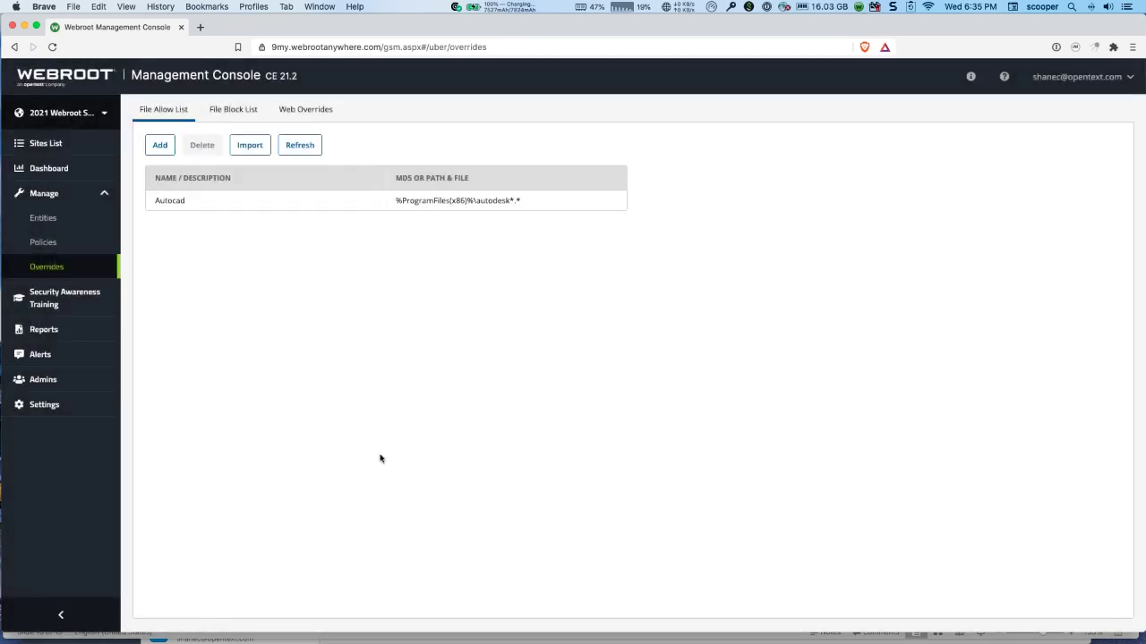
- Check the Security Awareness Training campaigns, the on-demand report options and the alert list
{"action": "left_click", "coordinate": [60, 300]}
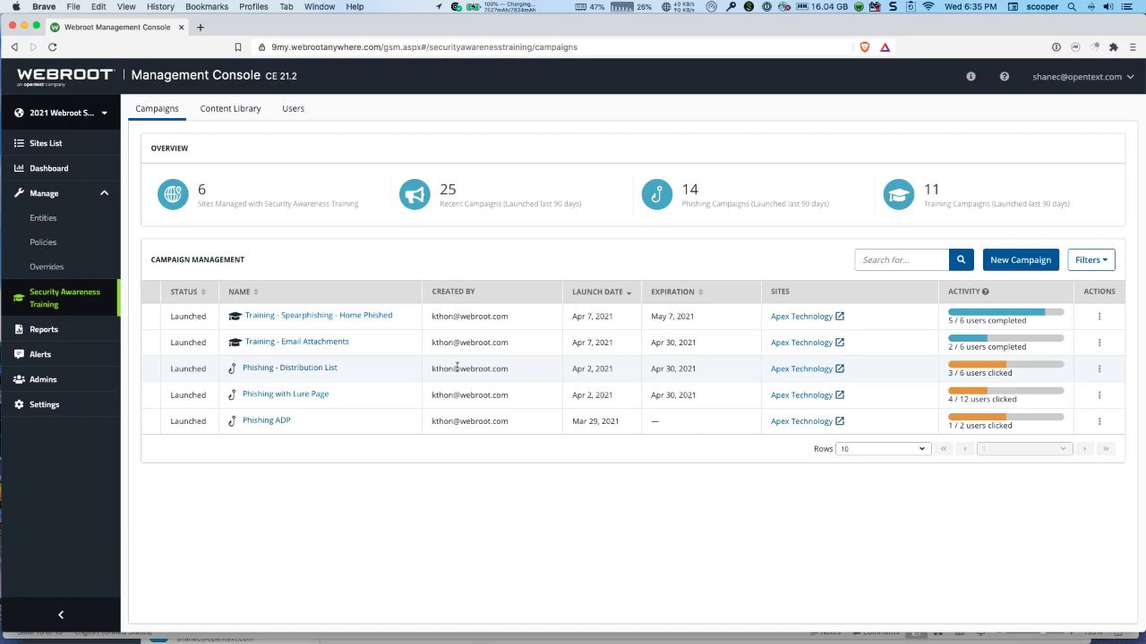
{"action": "left_click", "coordinate": [44, 329]}
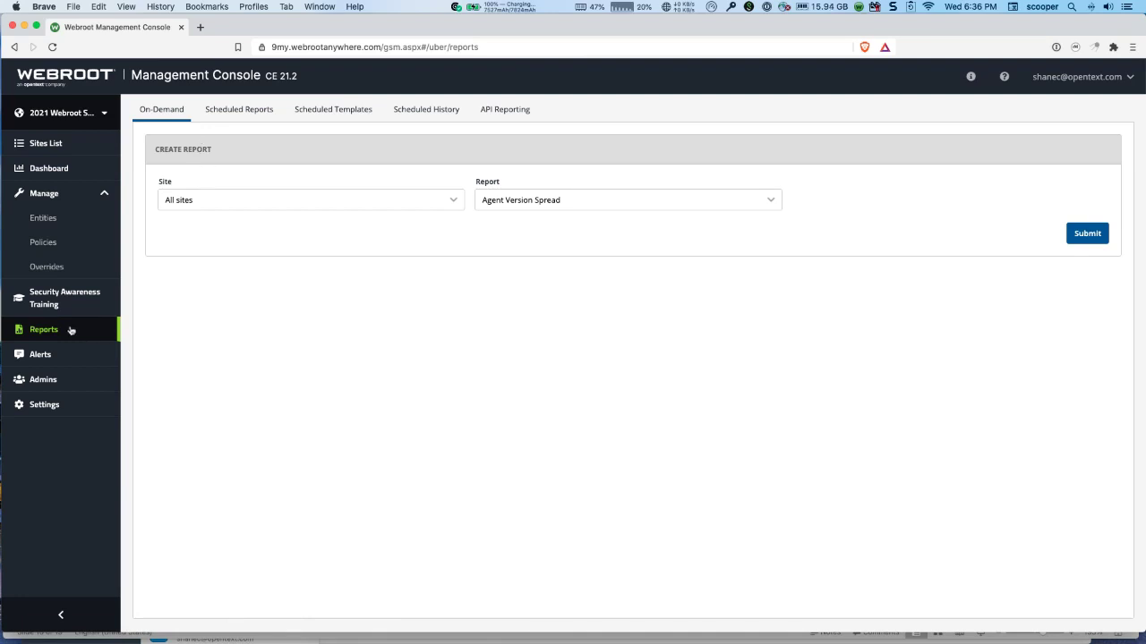
{"action": "left_click", "coordinate": [51, 353]}
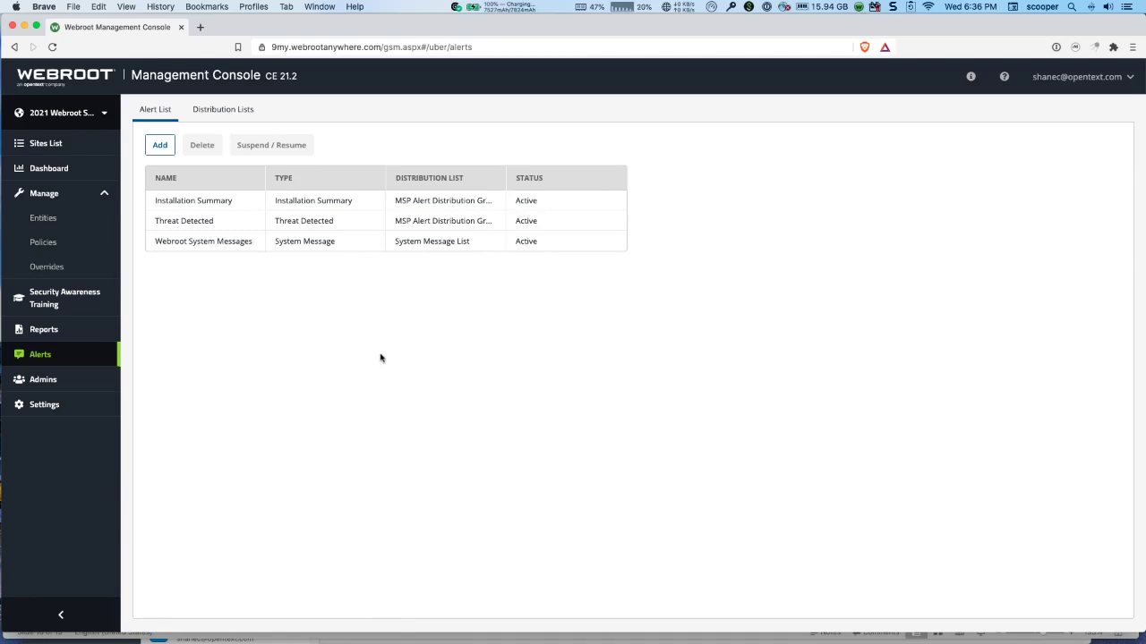
- Look through the full list of console admins, including their account types and 2FA status
{"action": "left_click", "coordinate": [42, 380]}
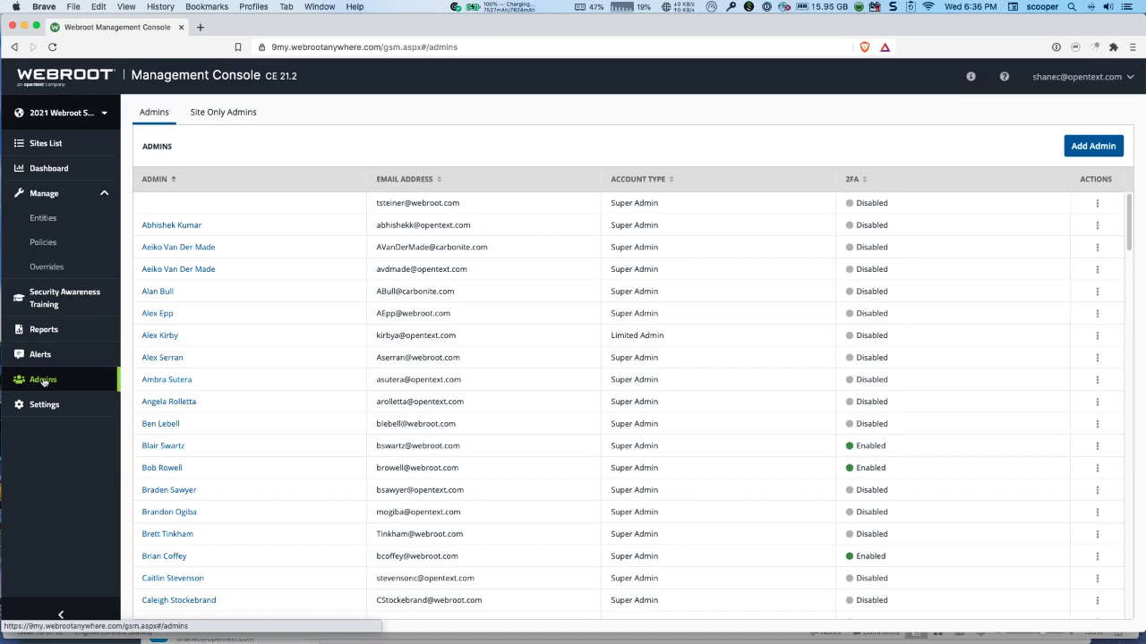
{"action": "scroll", "coordinate": [338, 381], "scroll_direction": "down", "scroll_amount": 3}
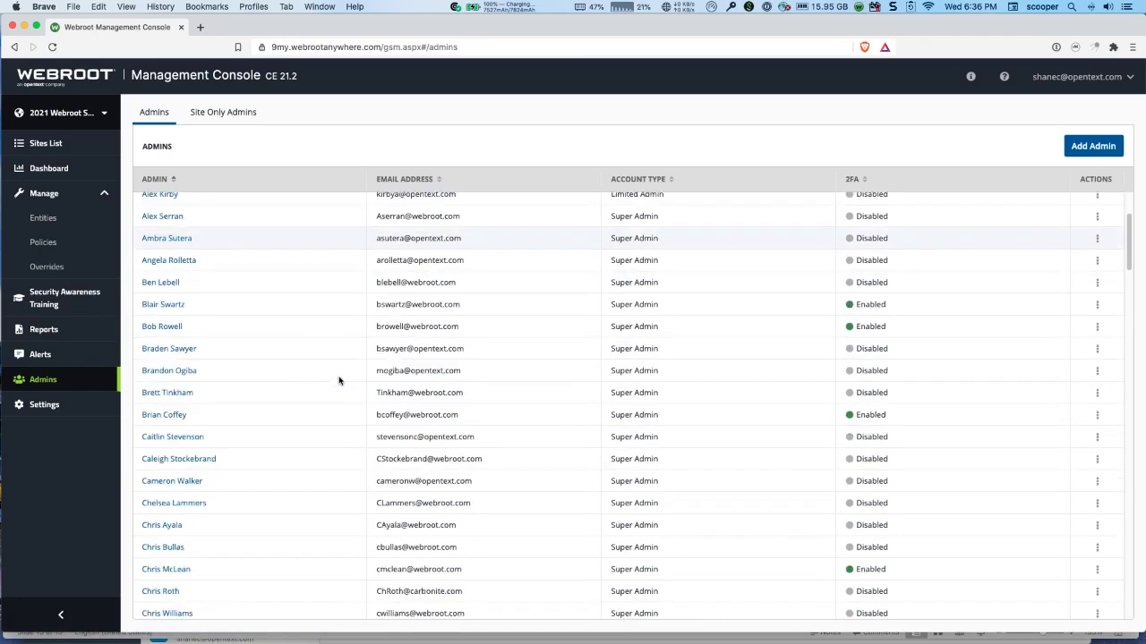
{"action": "scroll", "coordinate": [338, 381], "scroll_direction": "down", "scroll_amount": 20}
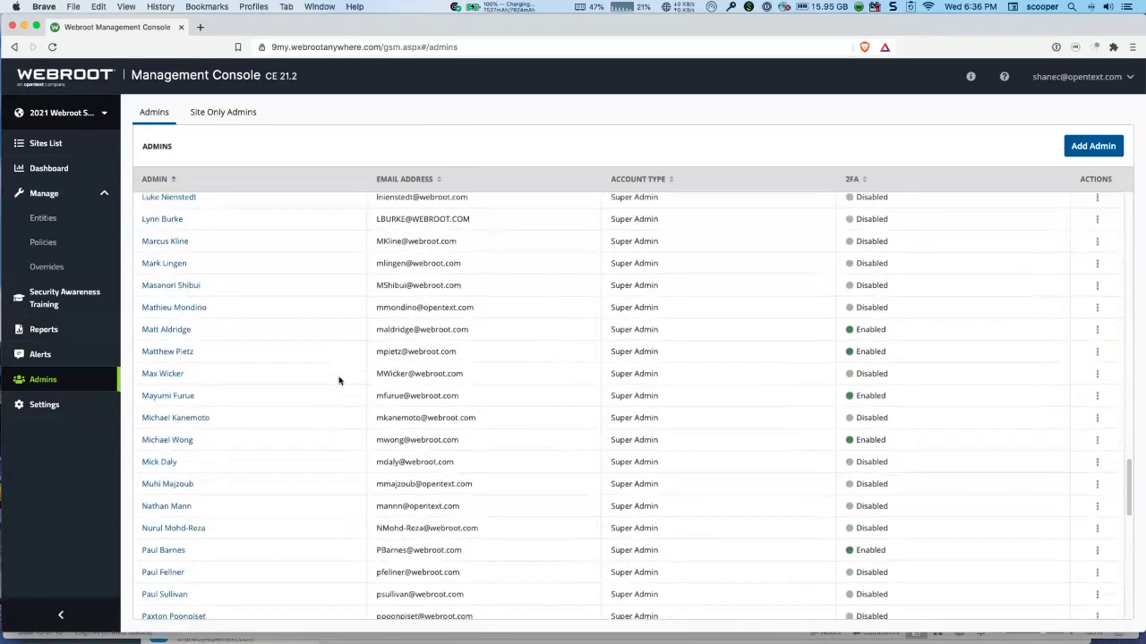
{"action": "scroll", "coordinate": [338, 380], "scroll_direction": "down", "scroll_amount": 7}
{"action": "scroll", "coordinate": [338, 380], "scroll_direction": "up", "scroll_amount": 20}
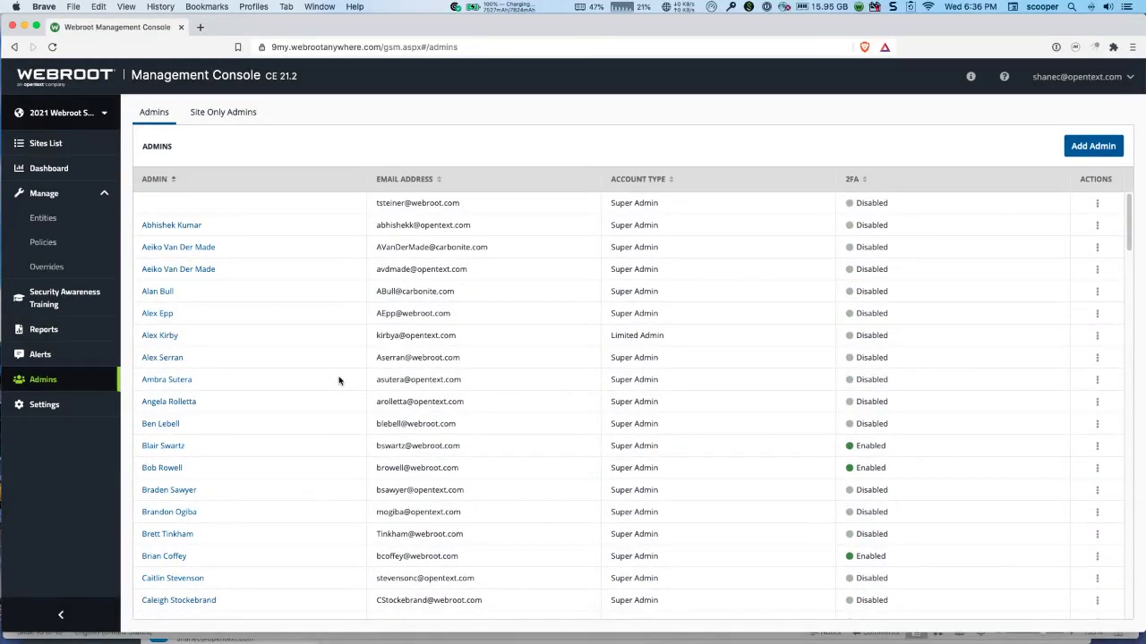
{"action": "scroll", "coordinate": [338, 380], "scroll_direction": "down", "scroll_amount": 10}
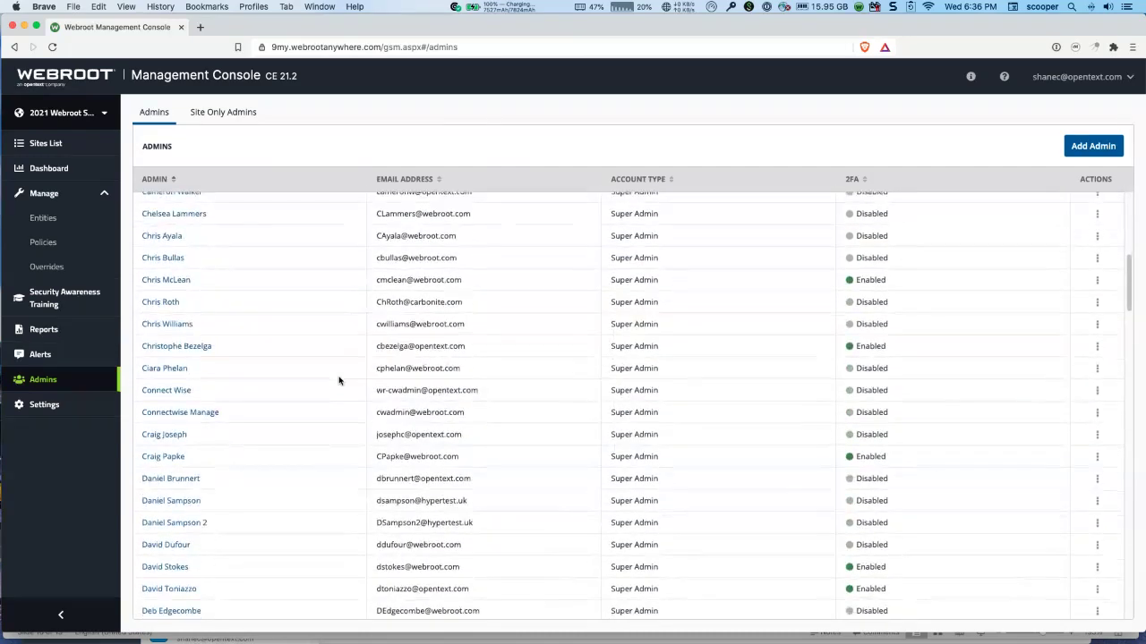
{"action": "scroll", "coordinate": [338, 380], "scroll_direction": "up", "scroll_amount": 10}
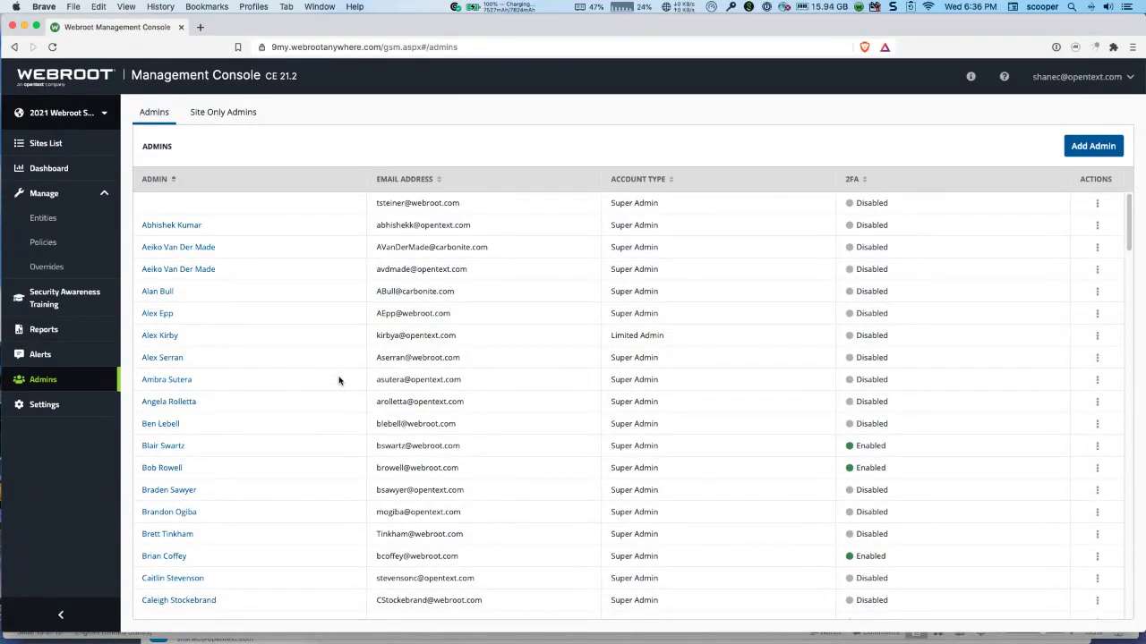
- Open the first listed admin for editing, examine the account details, and return to the admin list unchanged
{"action": "left_click", "coordinate": [1098, 206]}
{"action": "left_click", "coordinate": [1036, 224]}
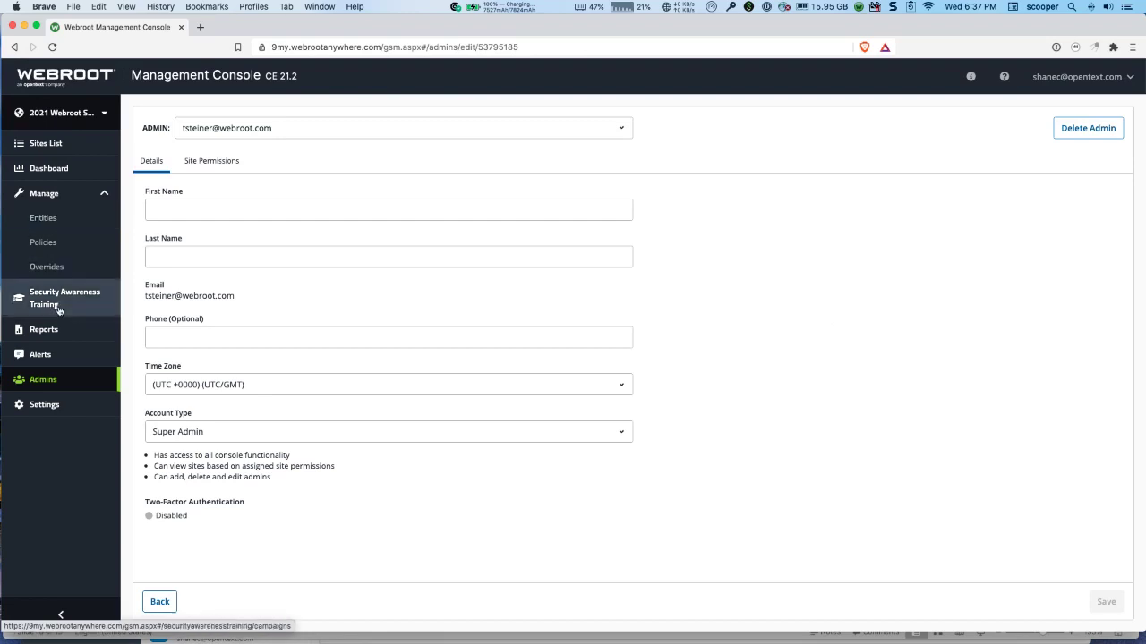
{"action": "left_click", "coordinate": [61, 380]}
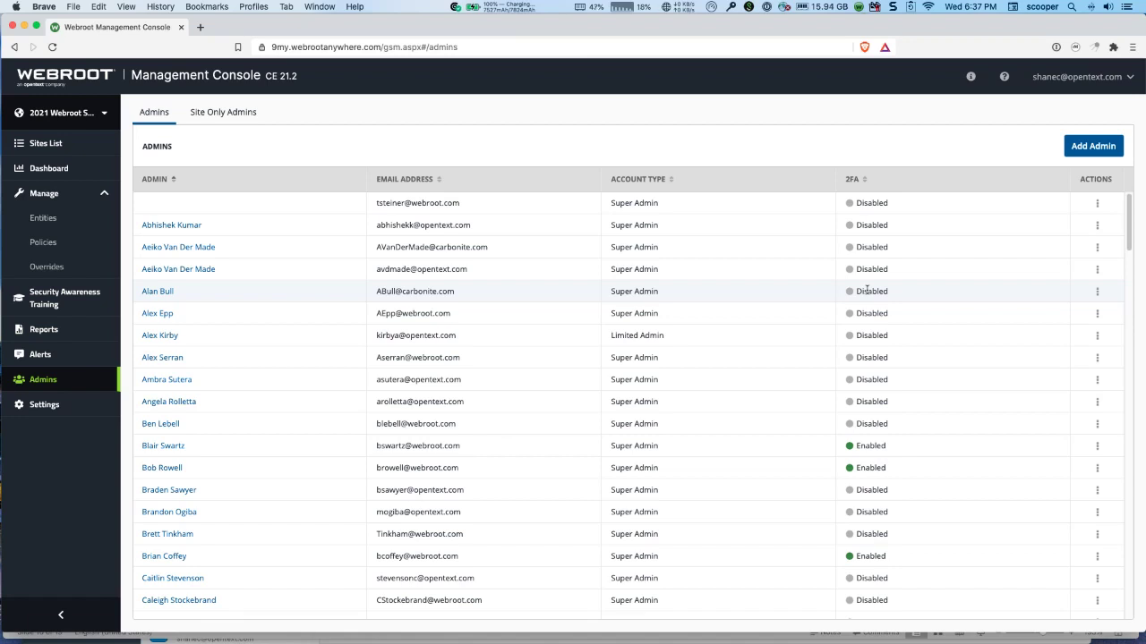
- Examine the Site Only Admins list, switch back to the main Admins list and revisit the Entities page
{"action": "left_click", "coordinate": [242, 120]}
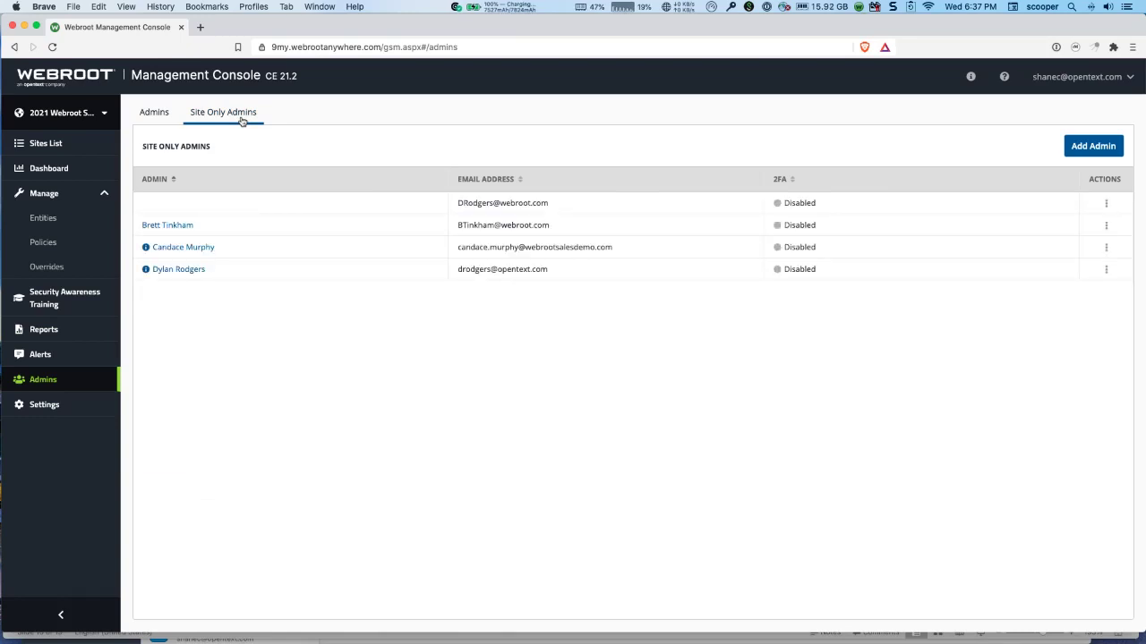
{"action": "right_click", "coordinate": [146, 117]}
{"action": "left_click", "coordinate": [345, 453]}
{"action": "left_click", "coordinate": [156, 116]}
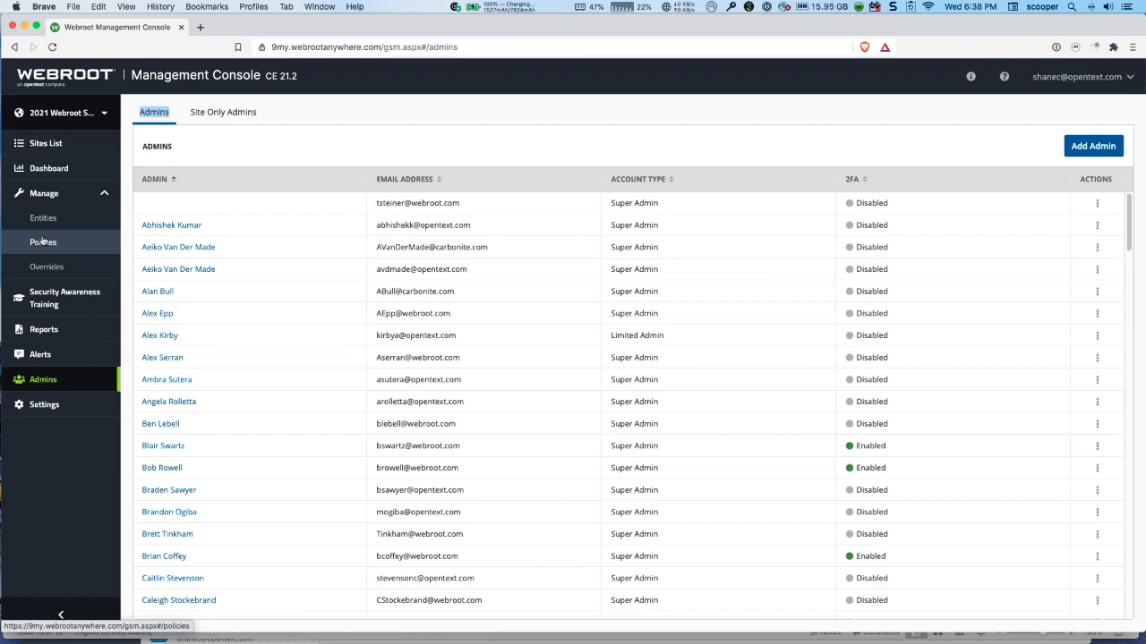
{"action": "left_click", "coordinate": [43, 224]}
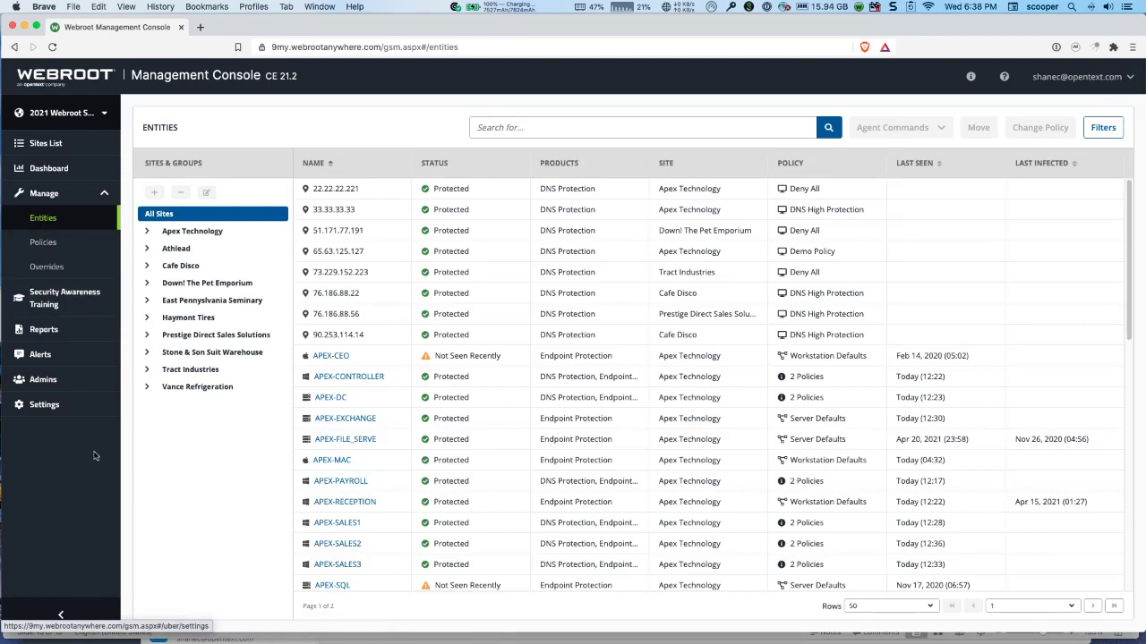
- Examine the console settings for subscriptions, account information, API access and the web block page
{"action": "left_click", "coordinate": [60, 400]}
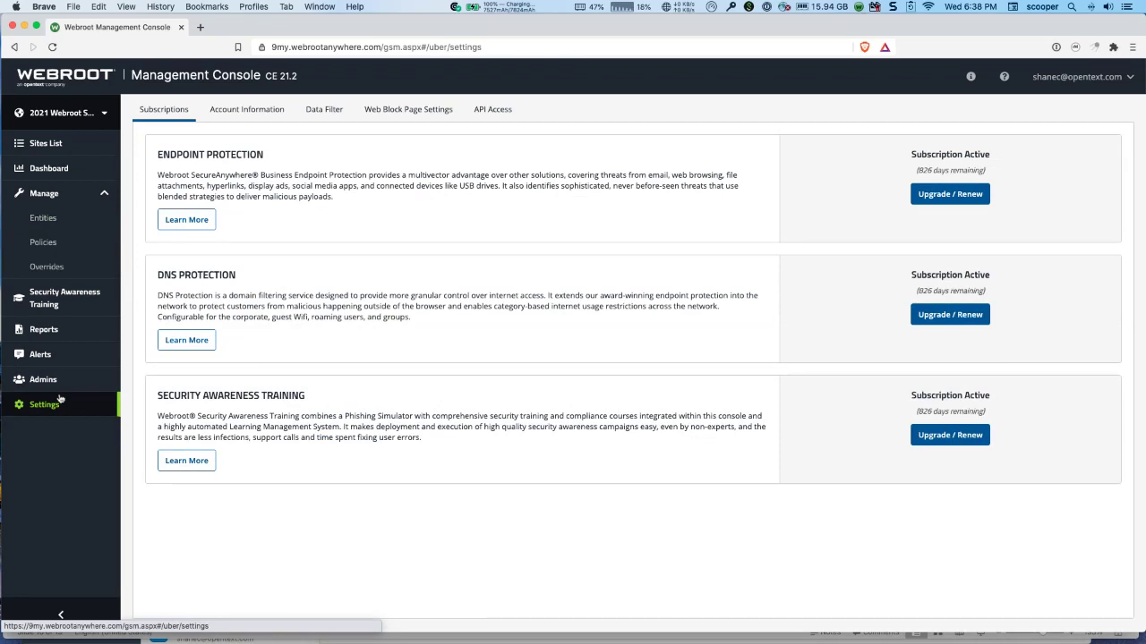
{"action": "left_click", "coordinate": [230, 117]}
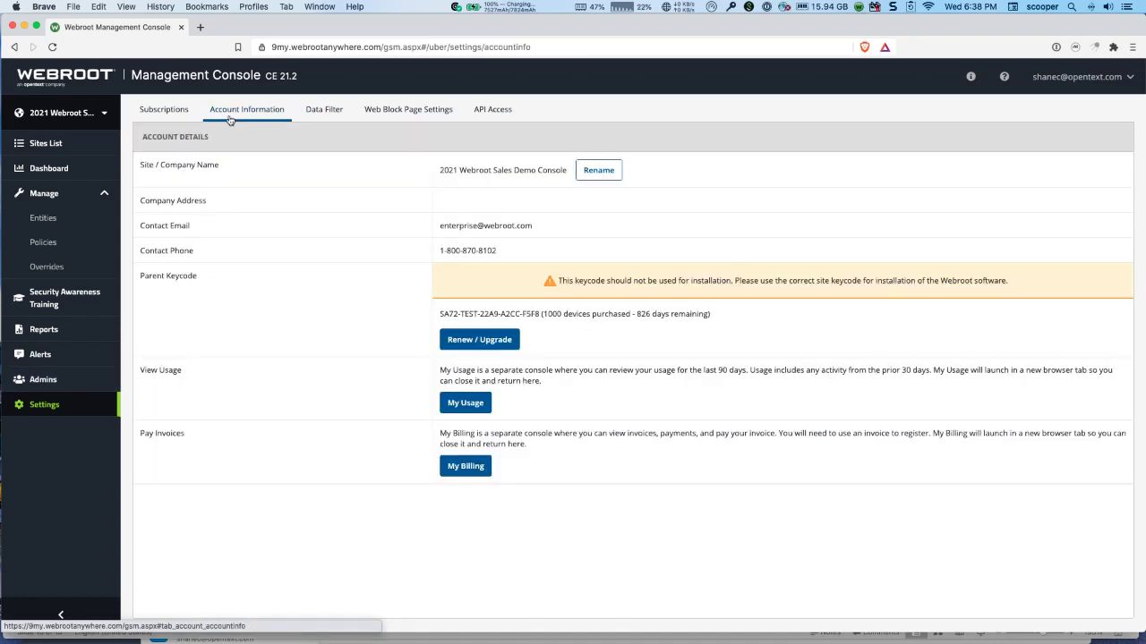
{"action": "left_click", "coordinate": [405, 109]}
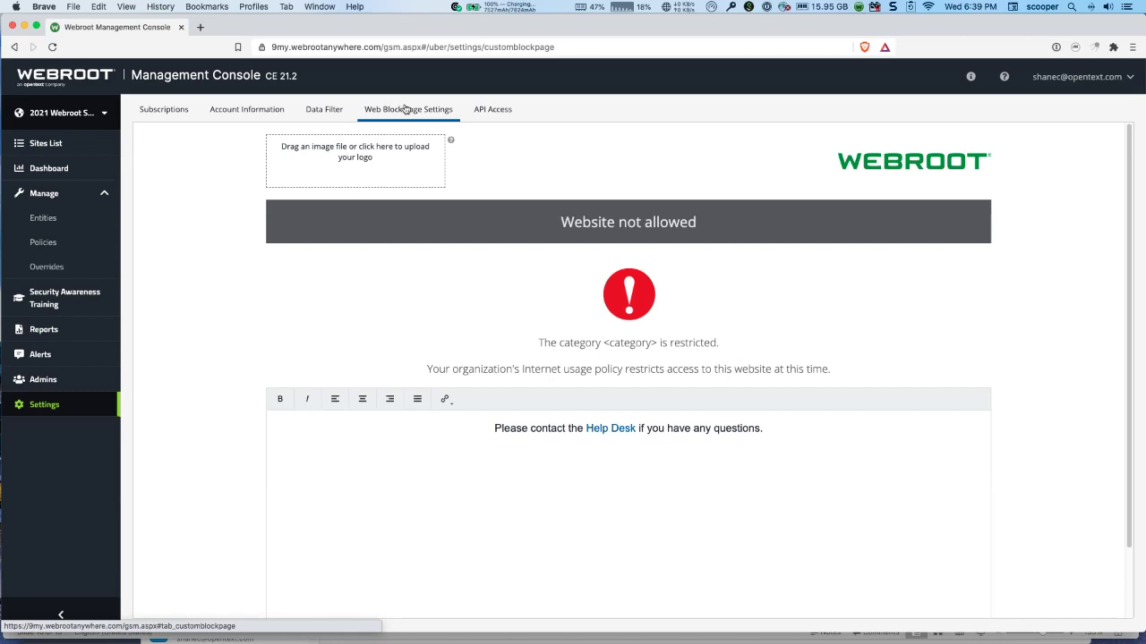
{"action": "left_click", "coordinate": [491, 110]}
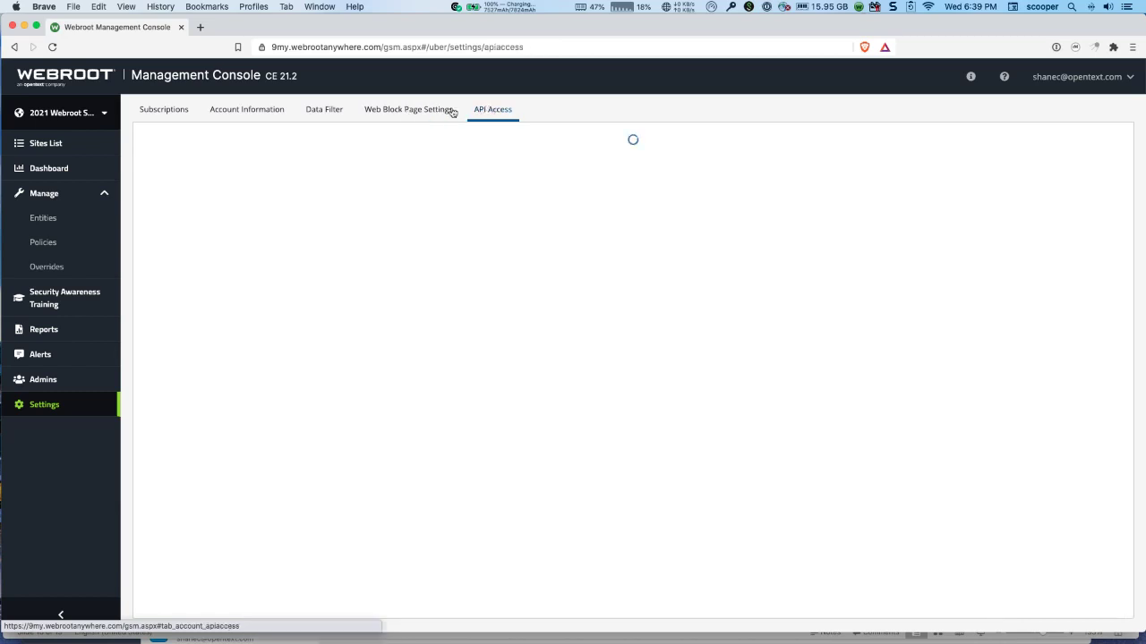
{"action": "left_click", "coordinate": [403, 110]}
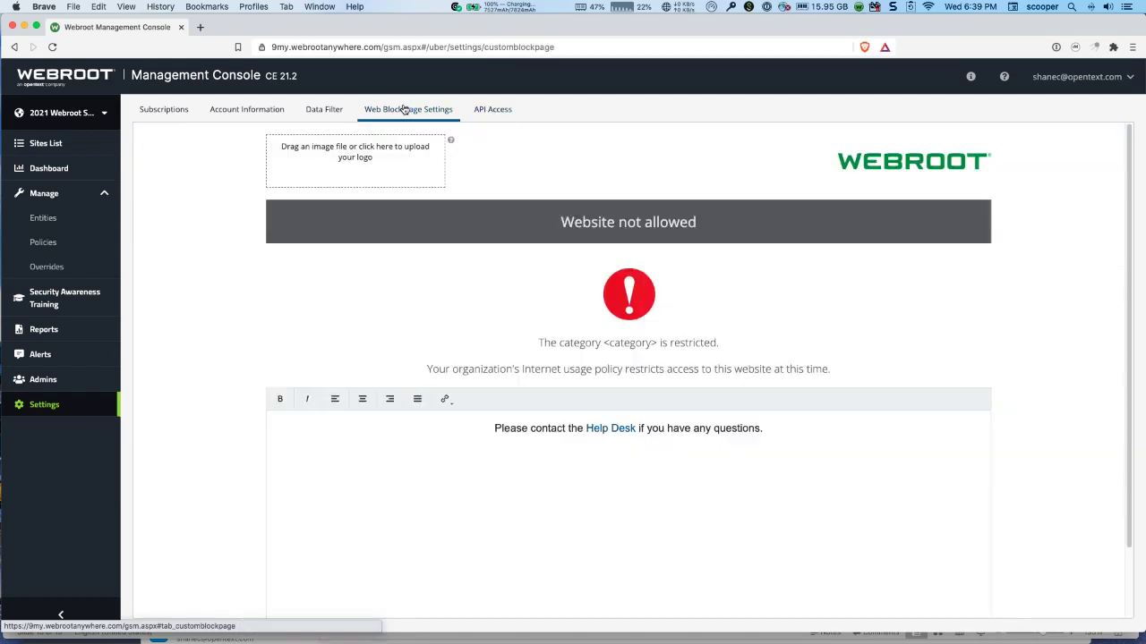
- Examine the API client credentials and product subscriptions, and return to the Sites List by way of the Dashboard
{"action": "left_click", "coordinate": [508, 117]}
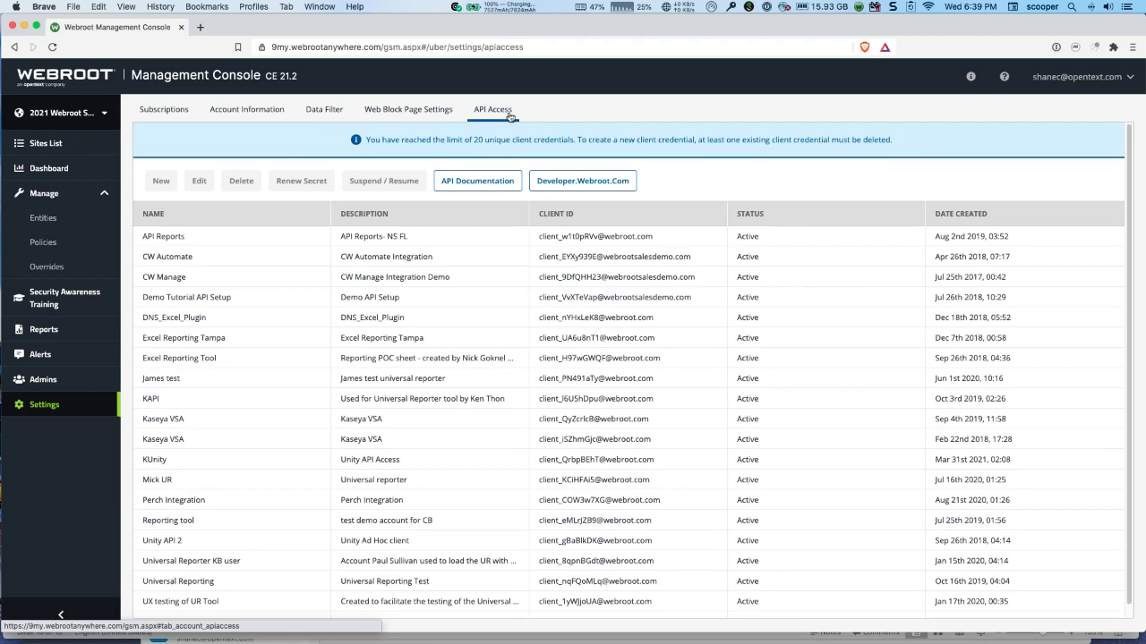
{"action": "left_click", "coordinate": [185, 112]}
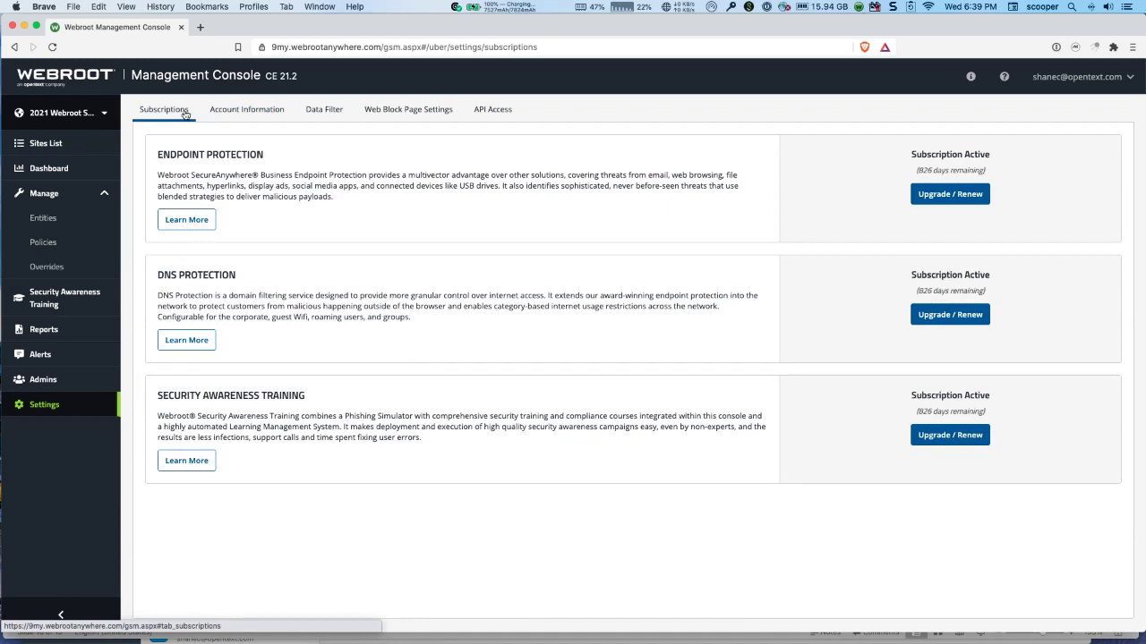
{"action": "left_click", "coordinate": [59, 169]}
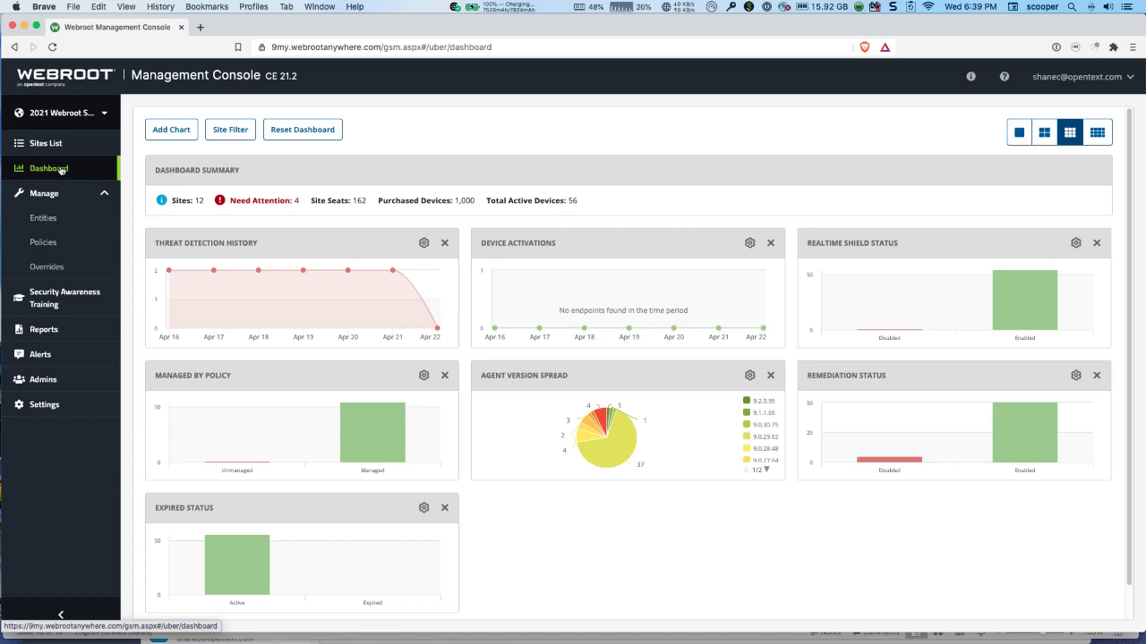
{"action": "left_click", "coordinate": [46, 143]}
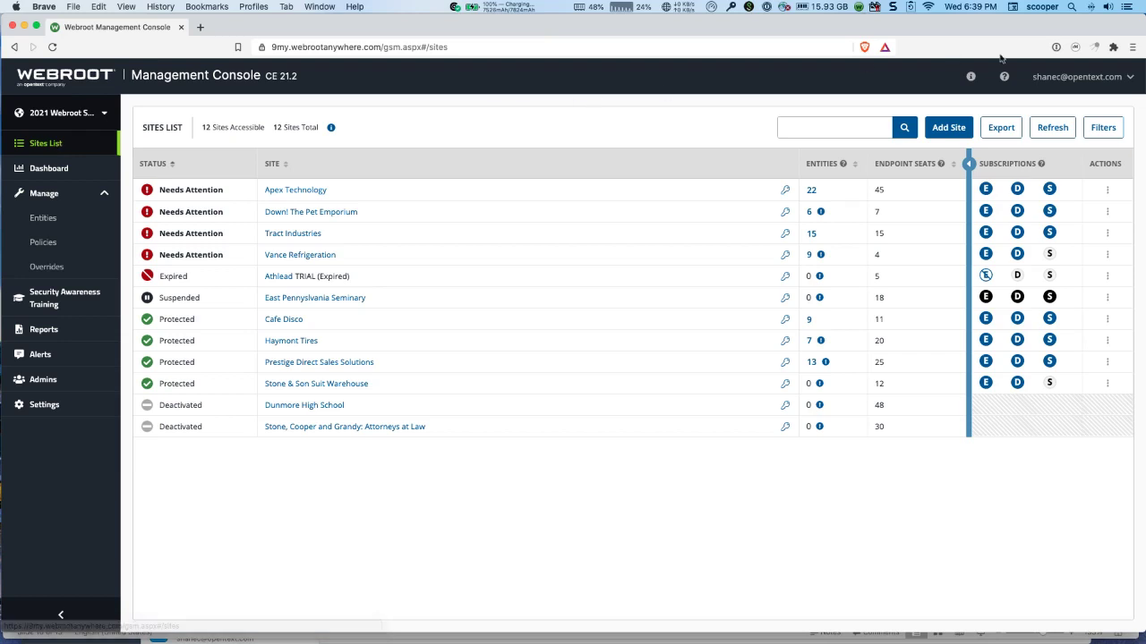
- Examine the Webroot Resource Center links, the help and support options, and the signed-in account's options
{"action": "left_click", "coordinate": [970, 77]}
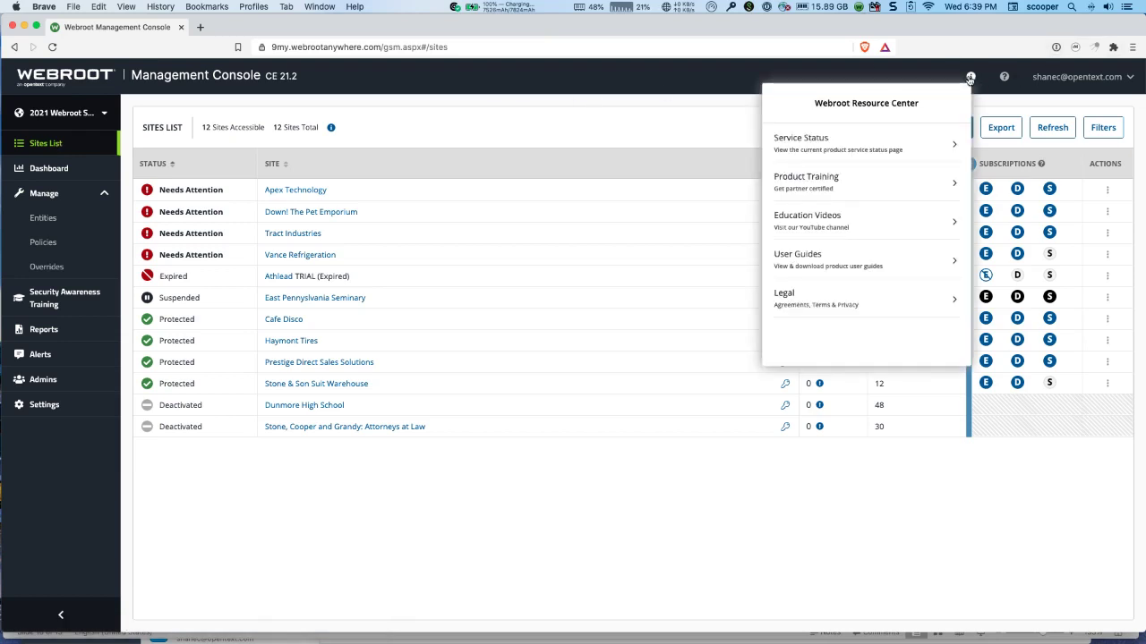
{"action": "left_click", "coordinate": [1005, 77]}
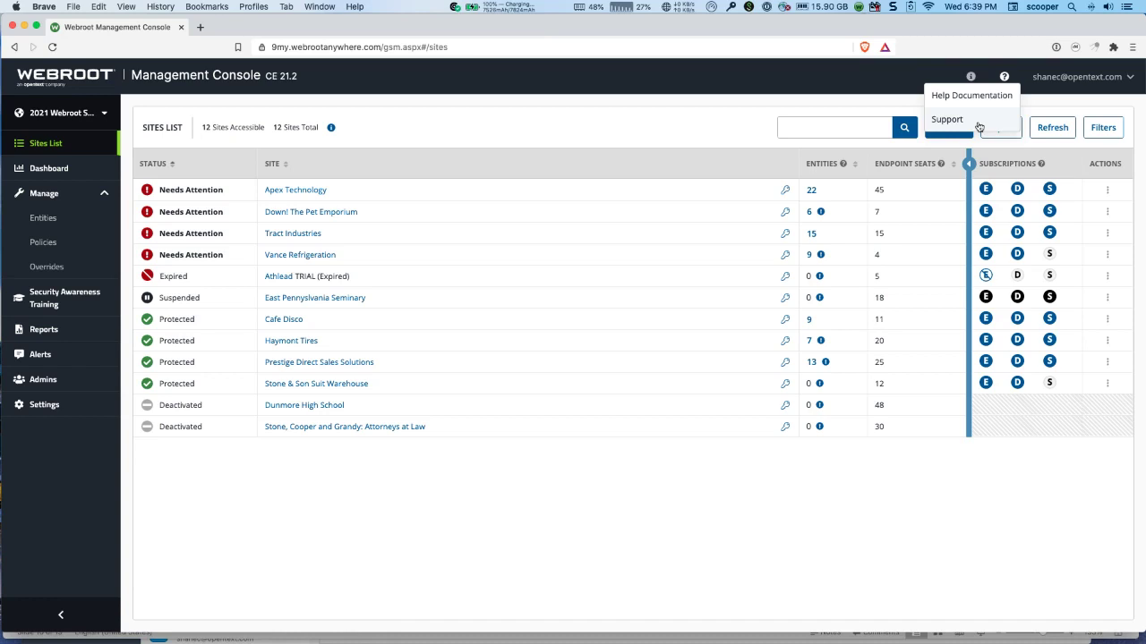
{"action": "left_click", "coordinate": [706, 76]}
{"action": "left_click", "coordinate": [1062, 78]}
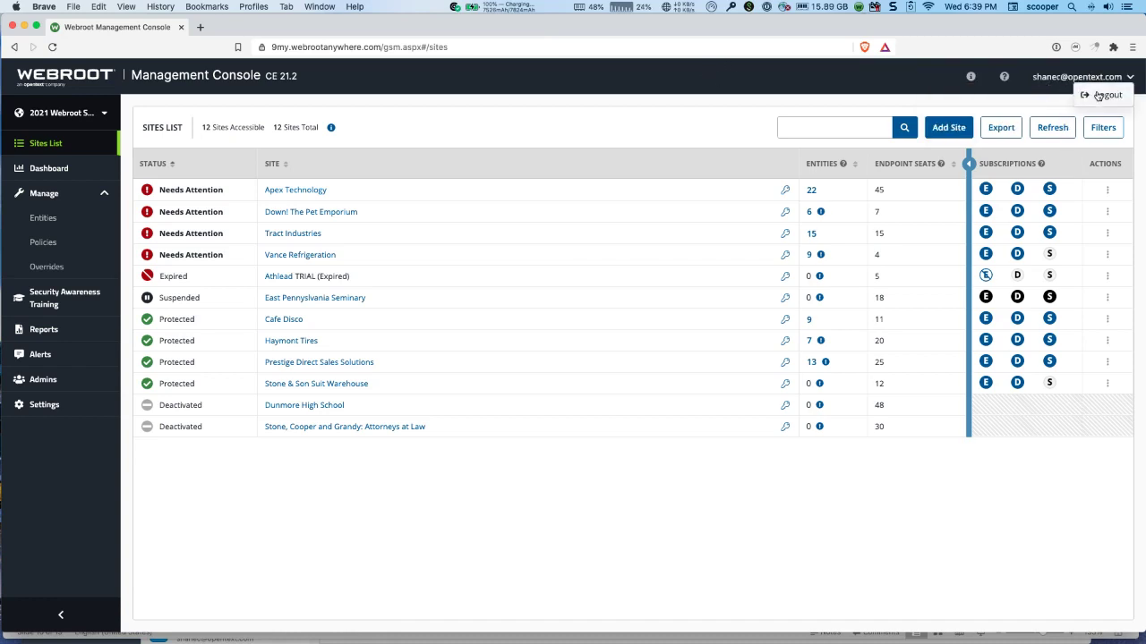
{"action": "left_click", "coordinate": [631, 90]}
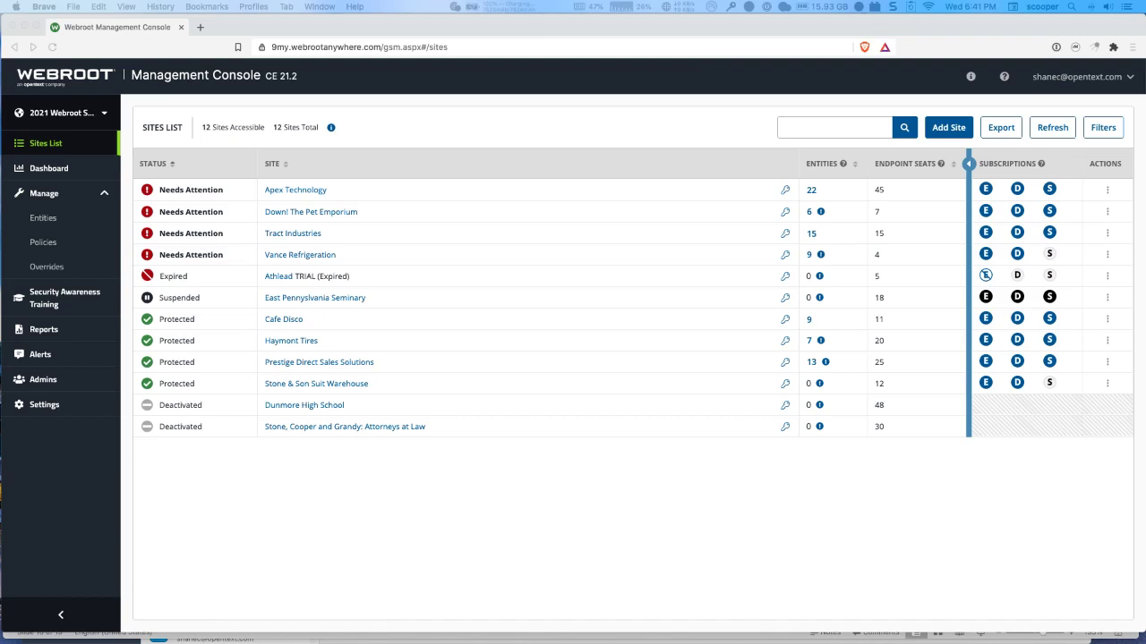
{"action": "left_click", "coordinate": [785, 192]}
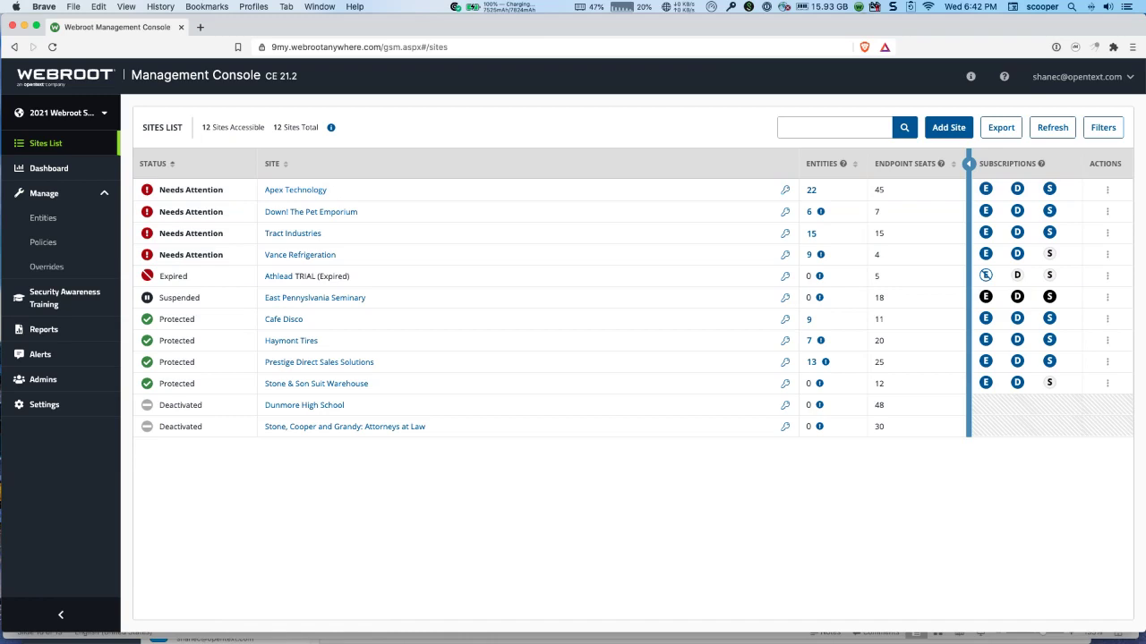
{"action": "key", "text": "super+Tab"}
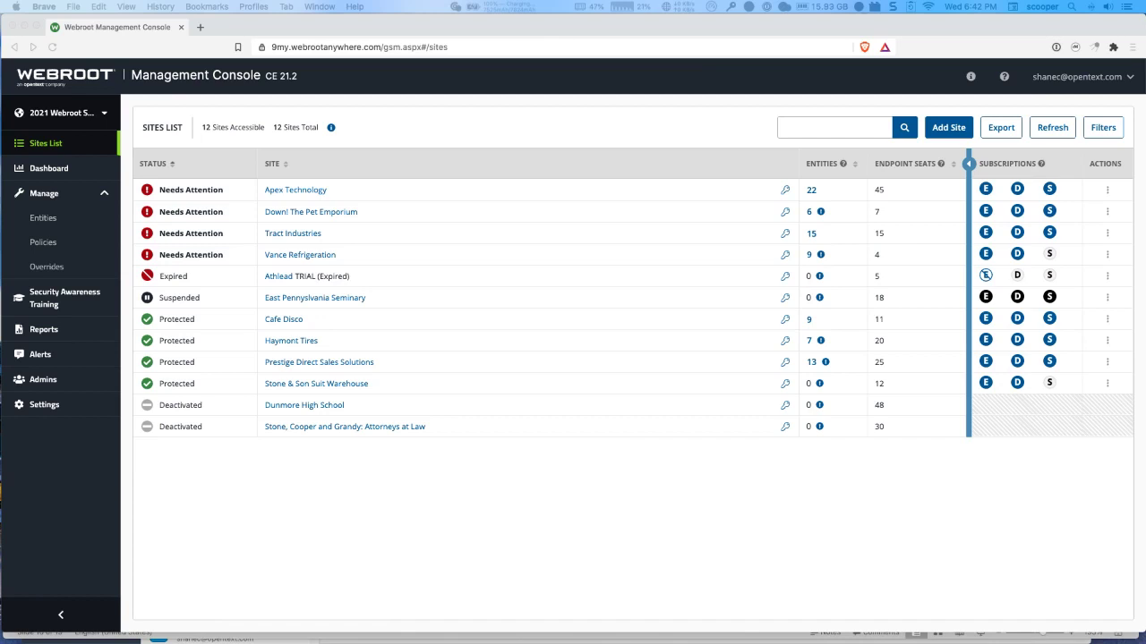
- Look through the console's admin list again, checking the 2FA status of each admin
{"action": "left_click", "coordinate": [50, 382]}
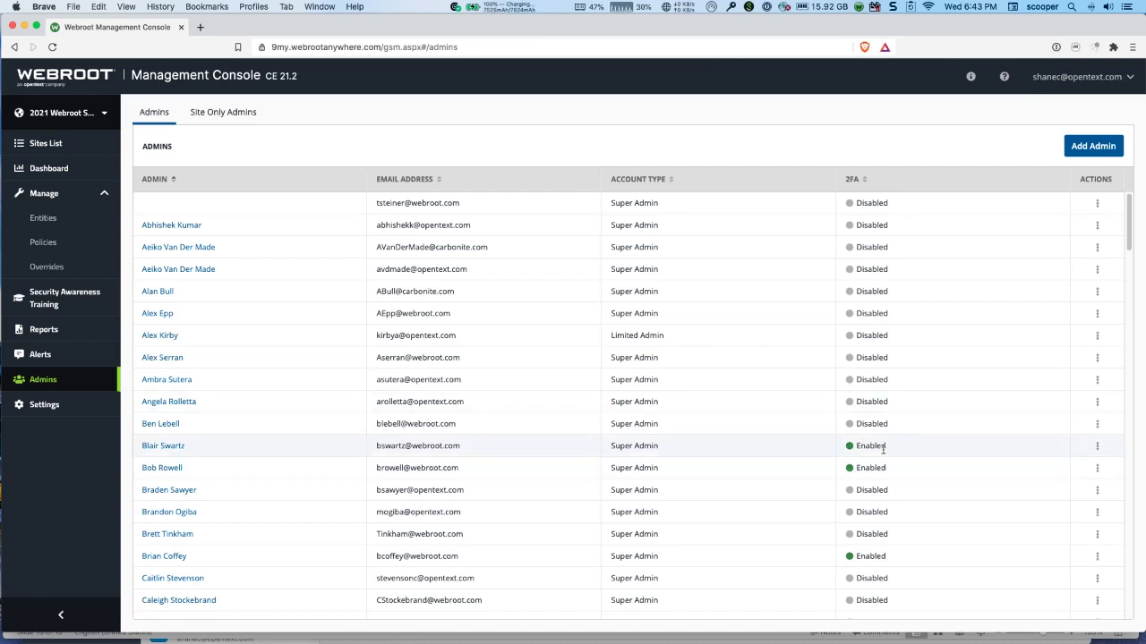
{"action": "scroll", "coordinate": [882, 450], "scroll_direction": "down", "scroll_amount": 2}
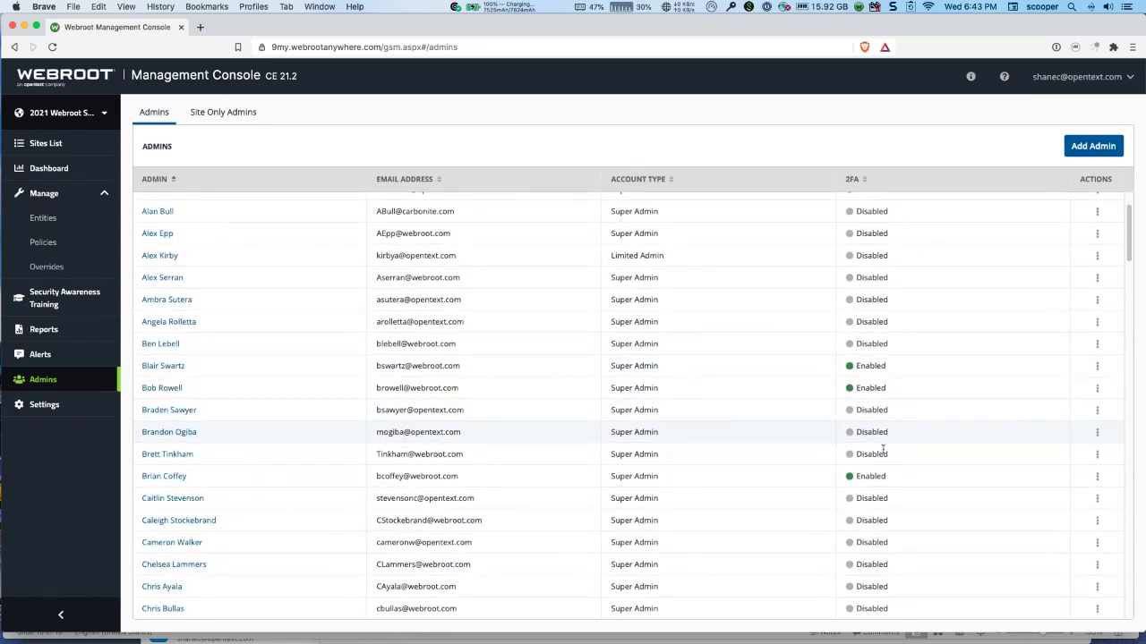
{"action": "scroll", "coordinate": [883, 451], "scroll_direction": "down", "scroll_amount": 1}
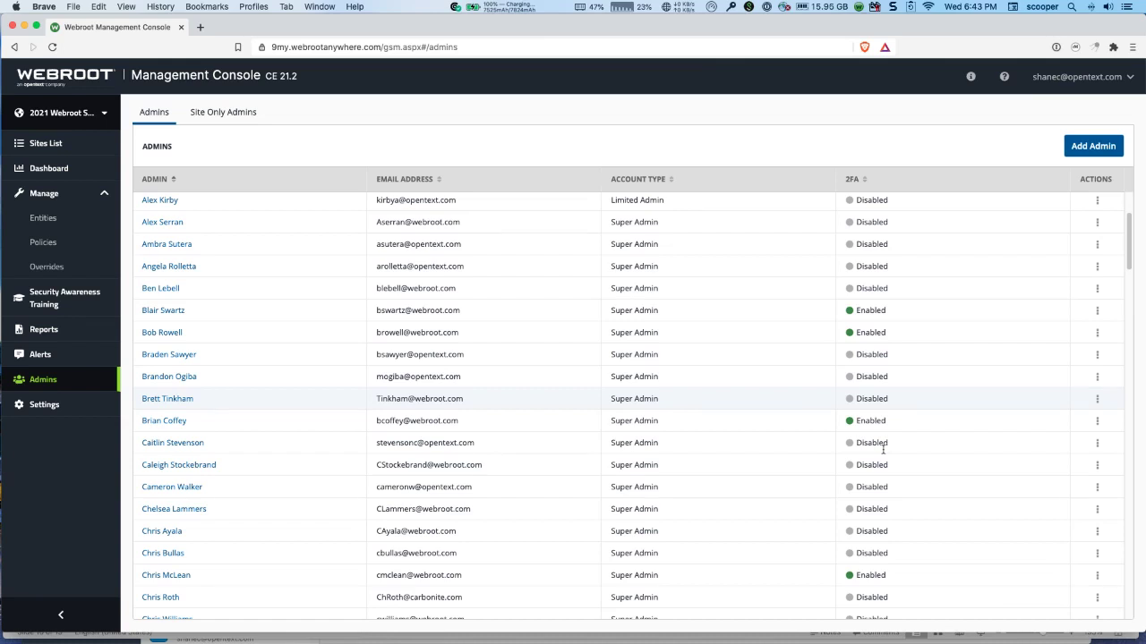
{"action": "scroll", "coordinate": [882, 449], "scroll_direction": "up", "scroll_amount": 3}
{"action": "scroll", "coordinate": [882, 415], "scroll_direction": "down", "scroll_amount": 2}
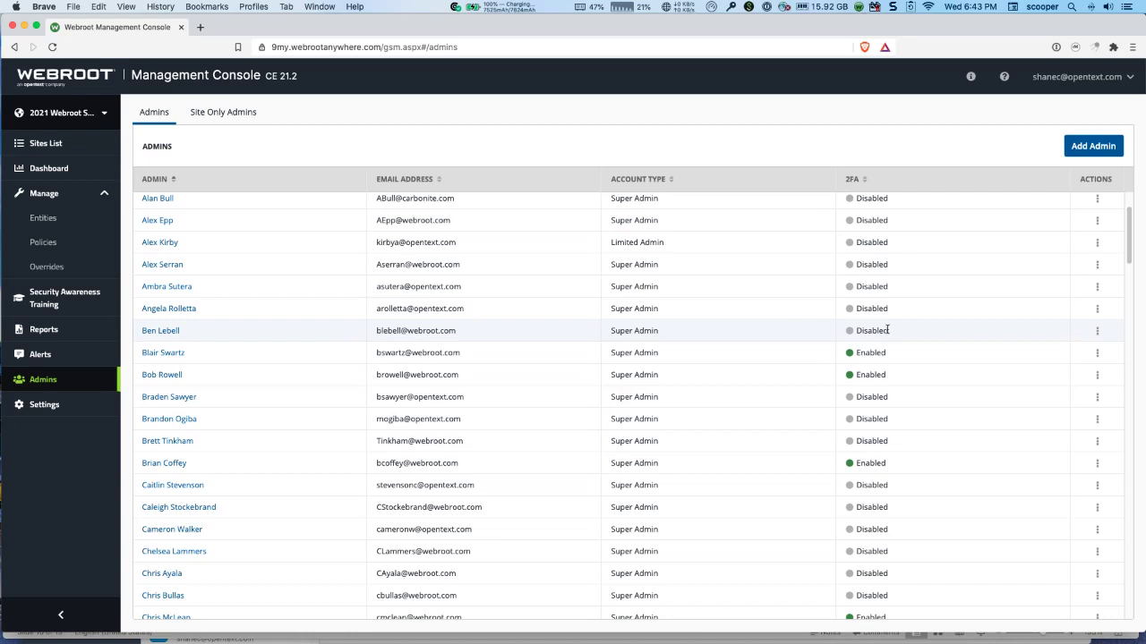
{"action": "scroll", "coordinate": [626, 344], "scroll_direction": "up", "scroll_amount": 2}
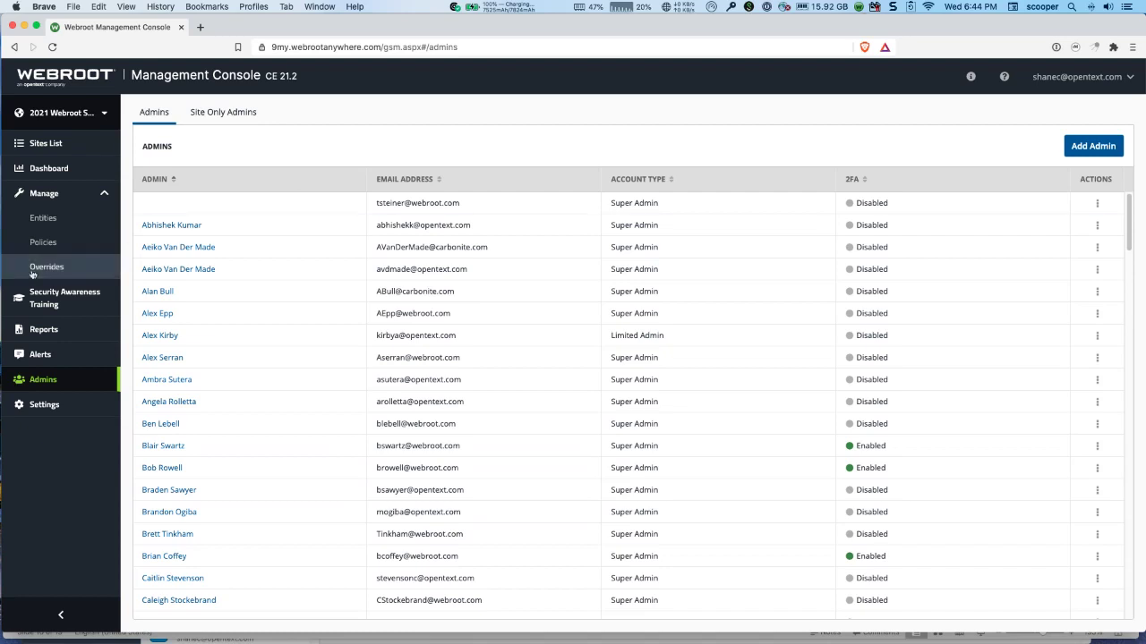
- Open the Endpoint Protection Console of the Apex Technology site from its endpoint protection settings
{"action": "left_click", "coordinate": [51, 147]}
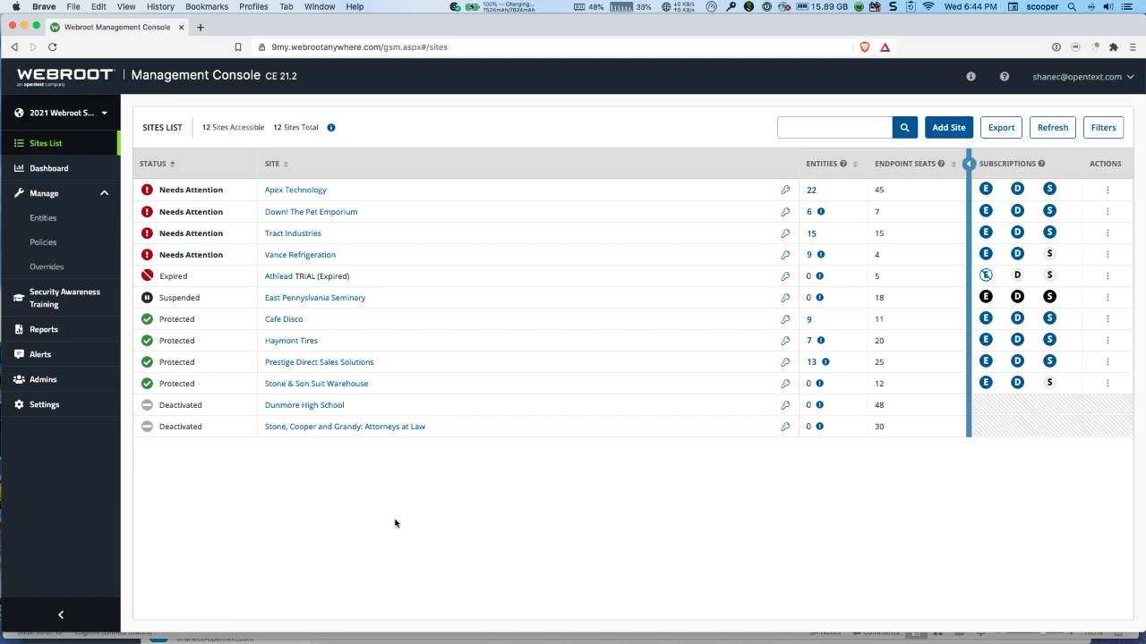
{"action": "left_click", "coordinate": [278, 190]}
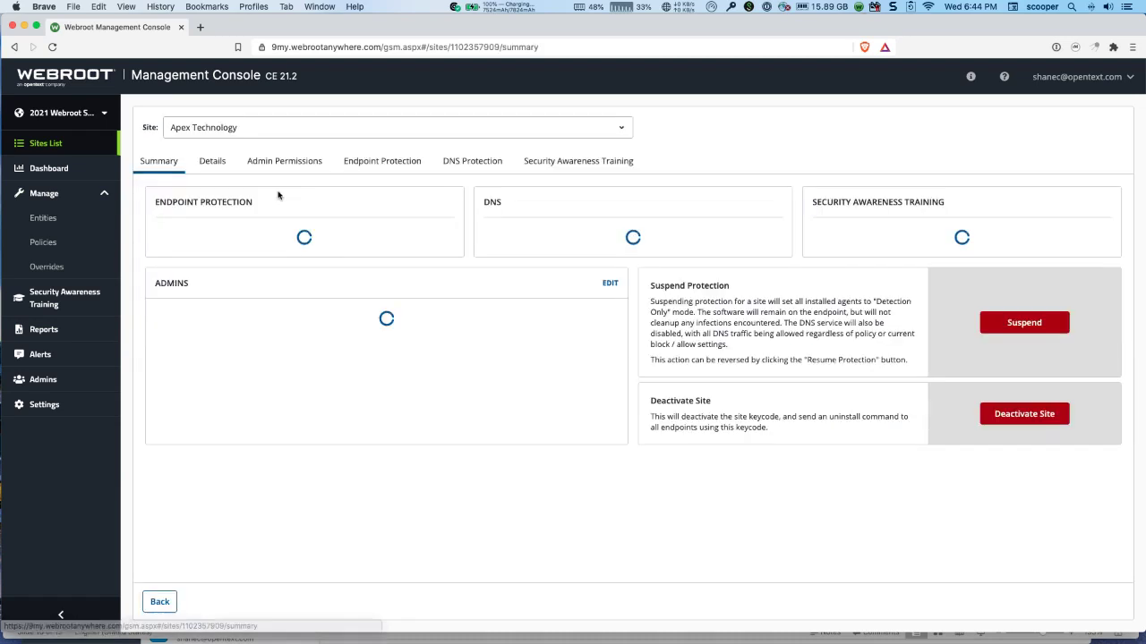
{"action": "left_click", "coordinate": [400, 167]}
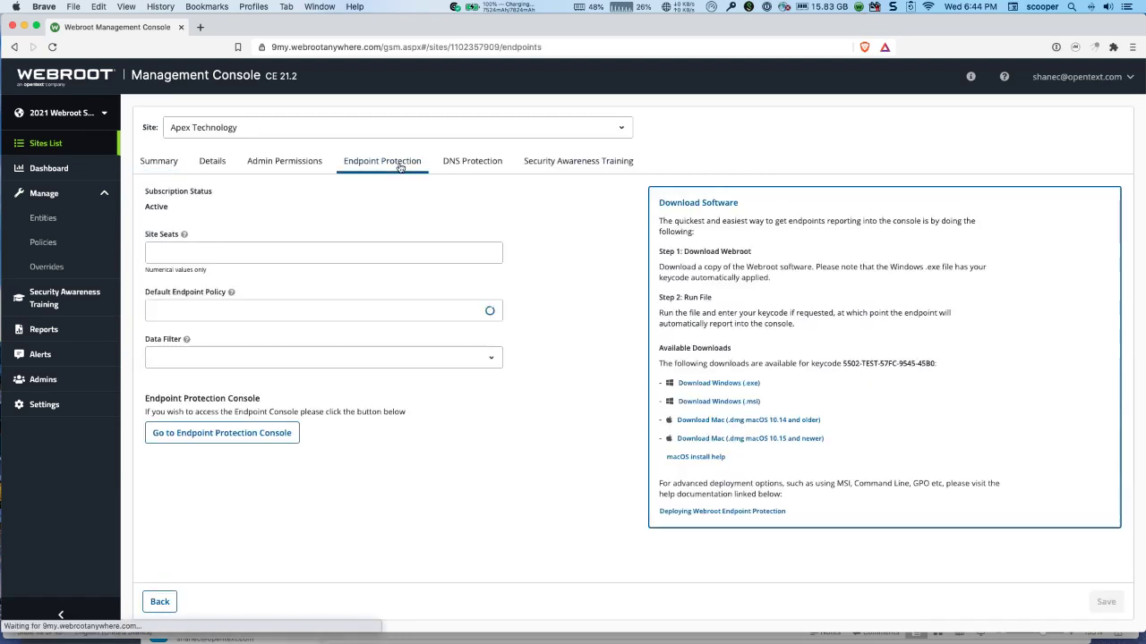
{"action": "left_click", "coordinate": [232, 435]}
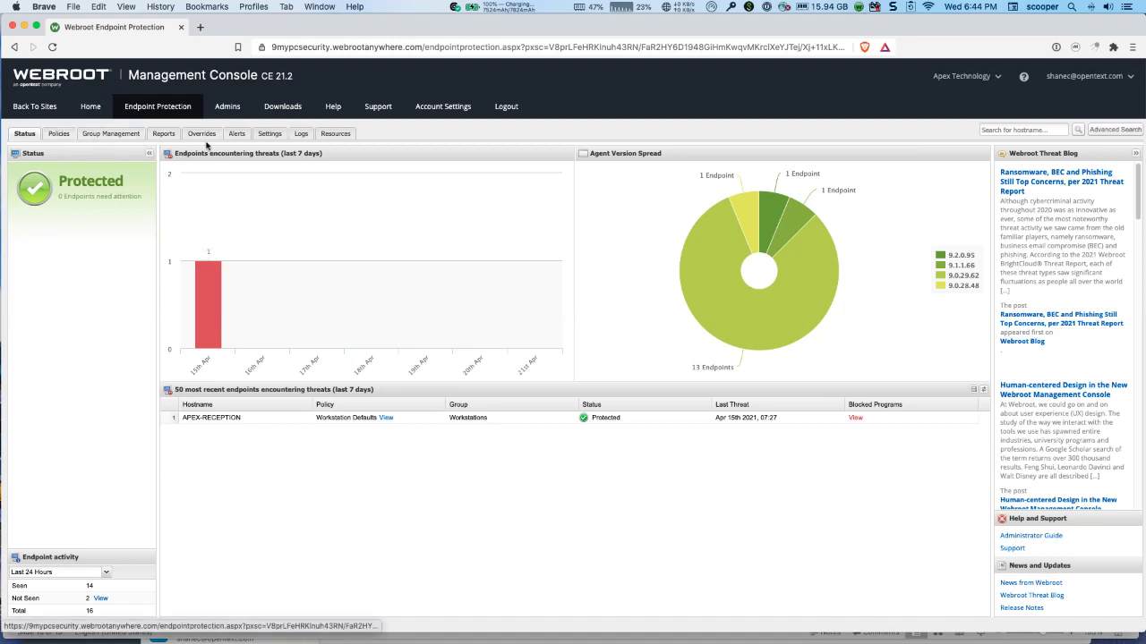
- Examine Apex Technology's site-level policies, select Demo Policy, and return to the main console's sites
{"action": "left_click", "coordinate": [70, 136]}
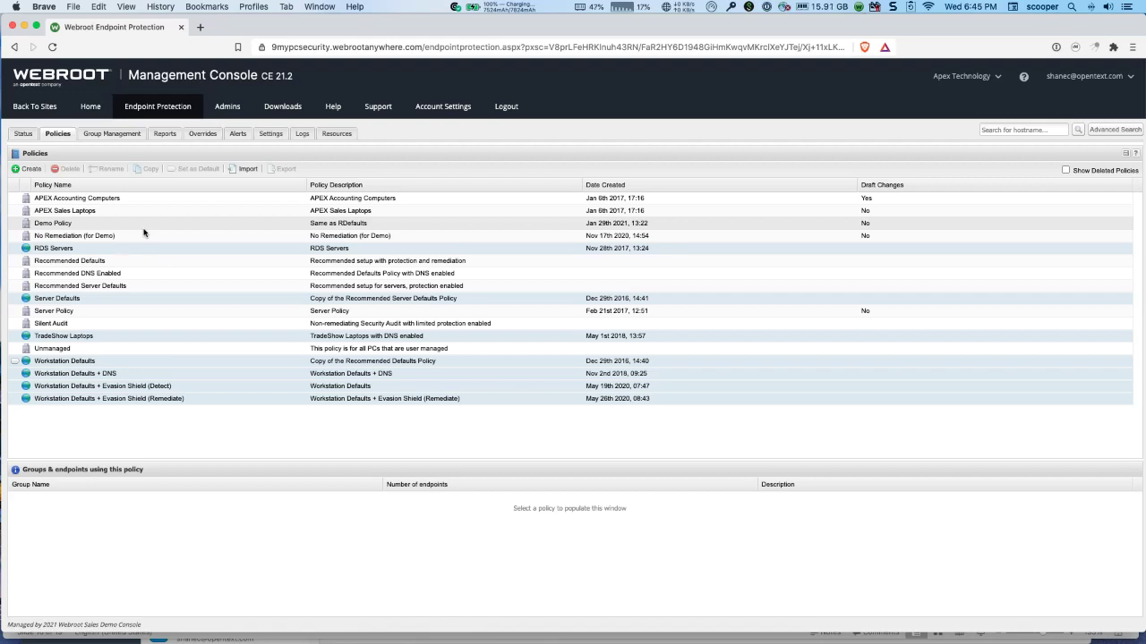
{"action": "left_click", "coordinate": [48, 225]}
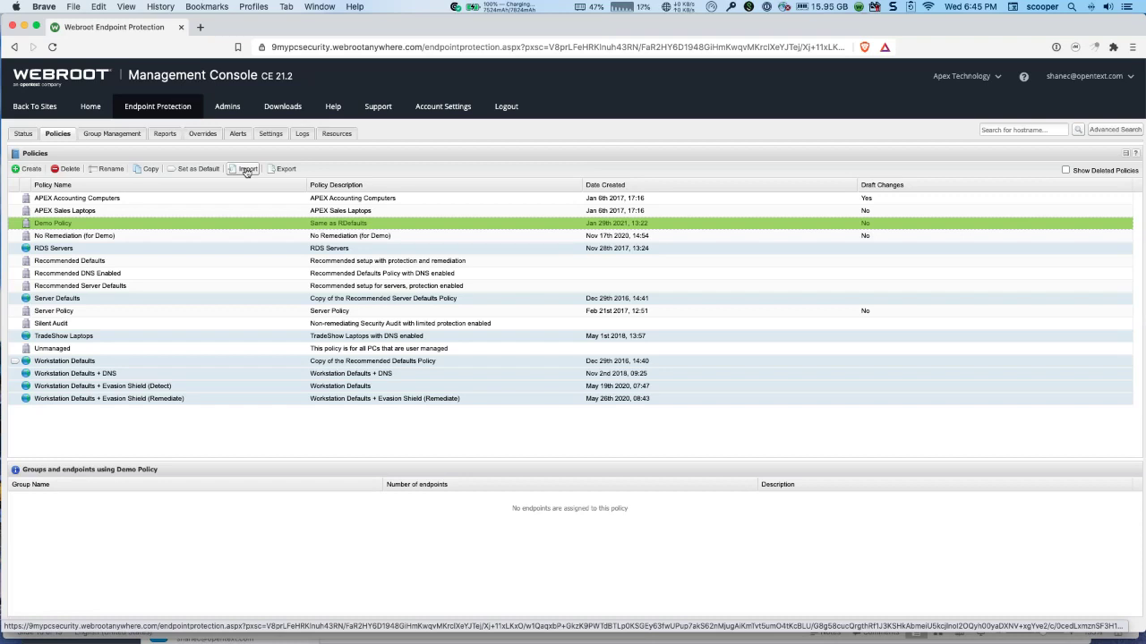
{"action": "left_click", "coordinate": [40, 110]}
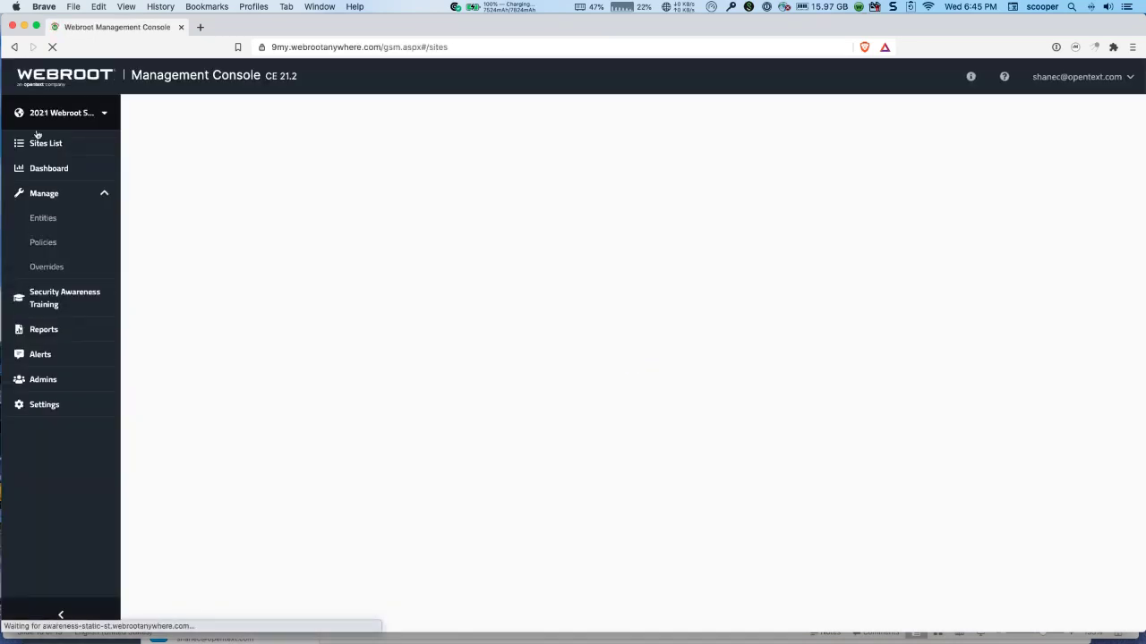
- Examine the endpoint policy import options on the global Policies page, including the source sites, and cancel without importing
{"action": "left_click", "coordinate": [79, 244]}
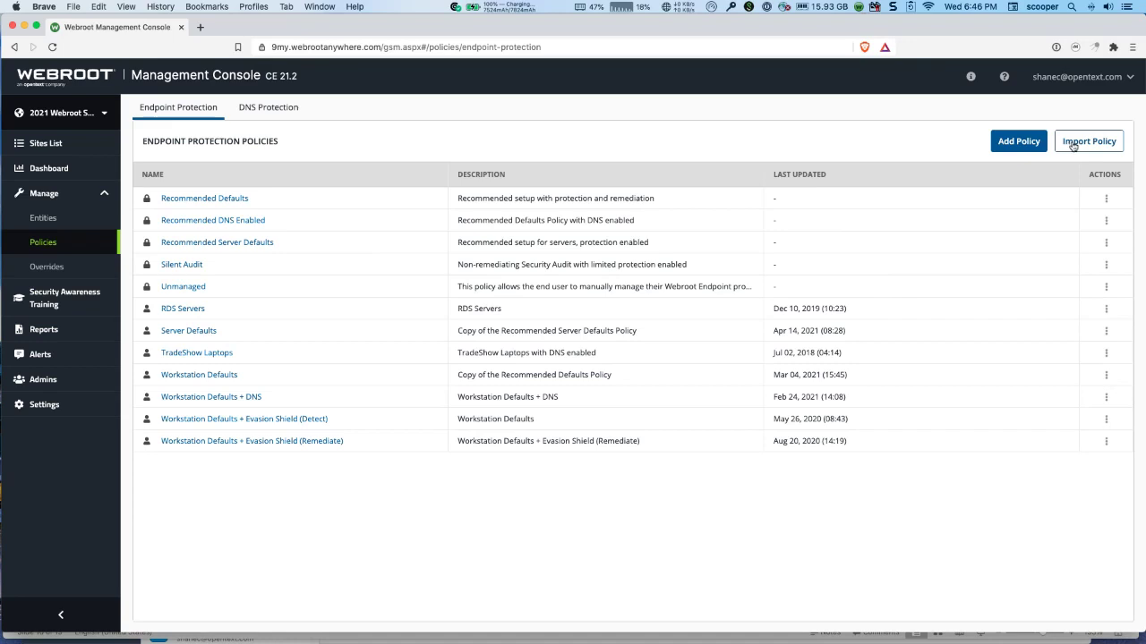
{"action": "left_click", "coordinate": [1073, 144]}
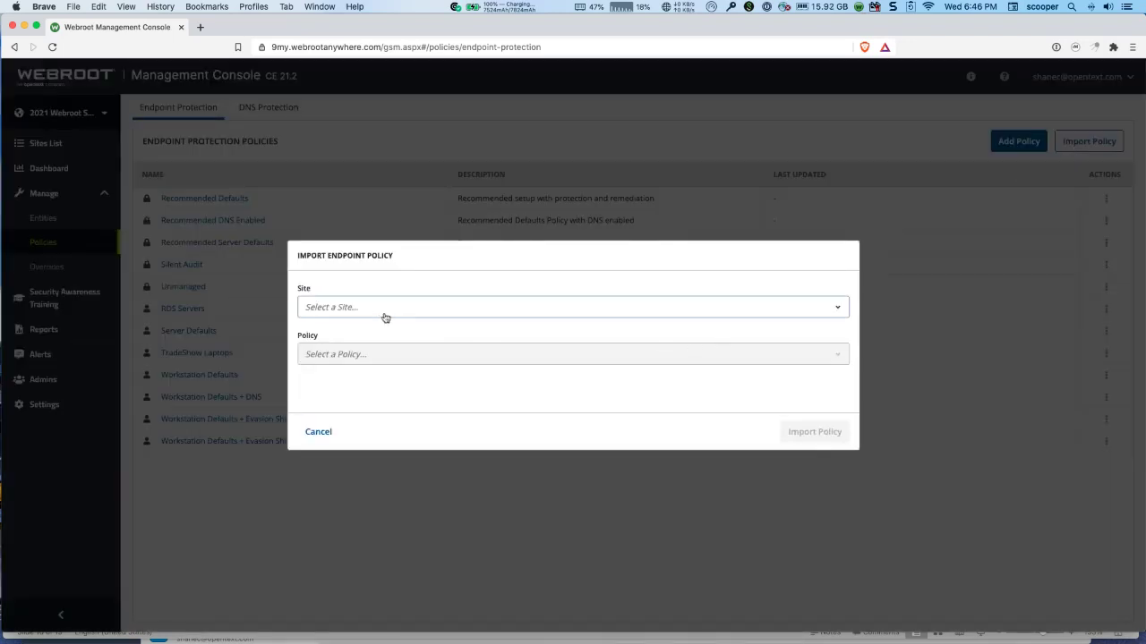
{"action": "left_click", "coordinate": [443, 266]}
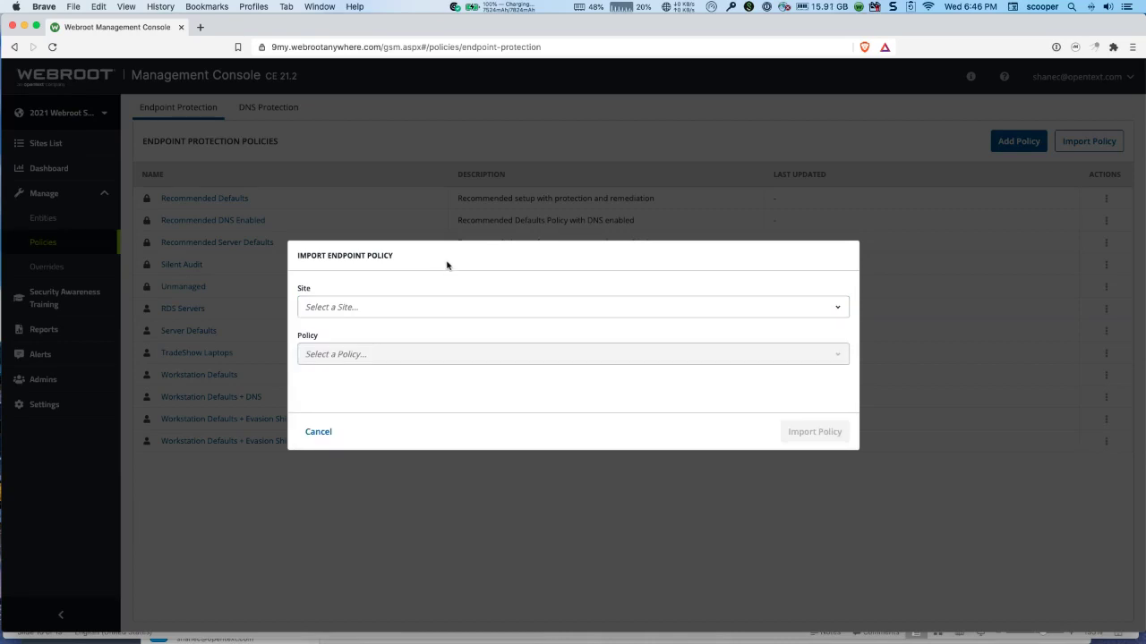
{"action": "left_click", "coordinate": [430, 306]}
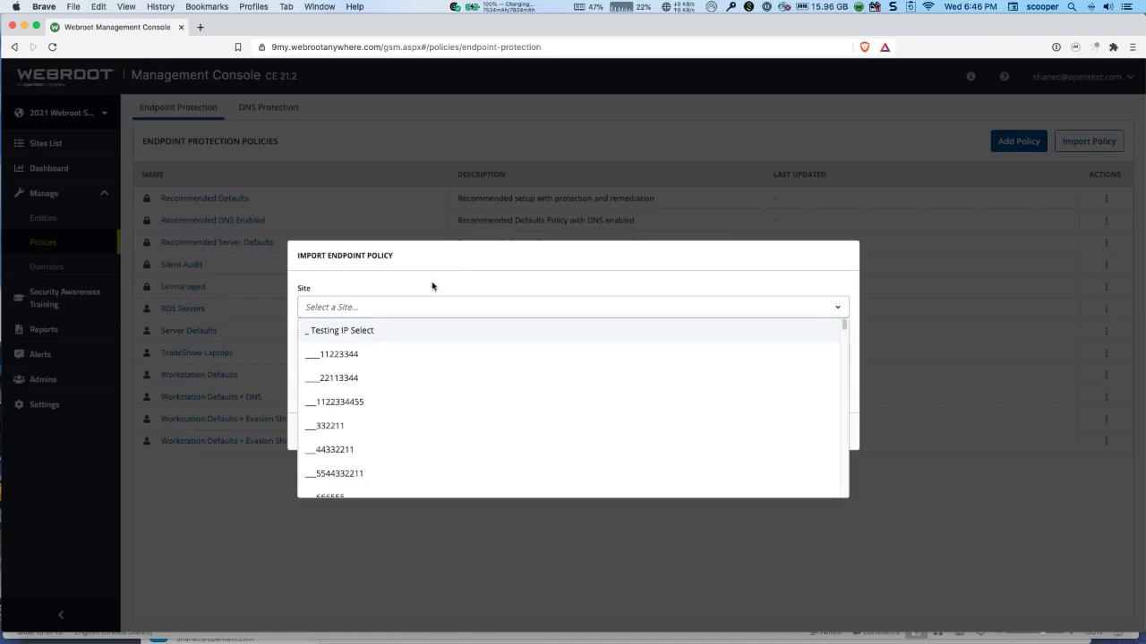
{"action": "left_click", "coordinate": [693, 284]}
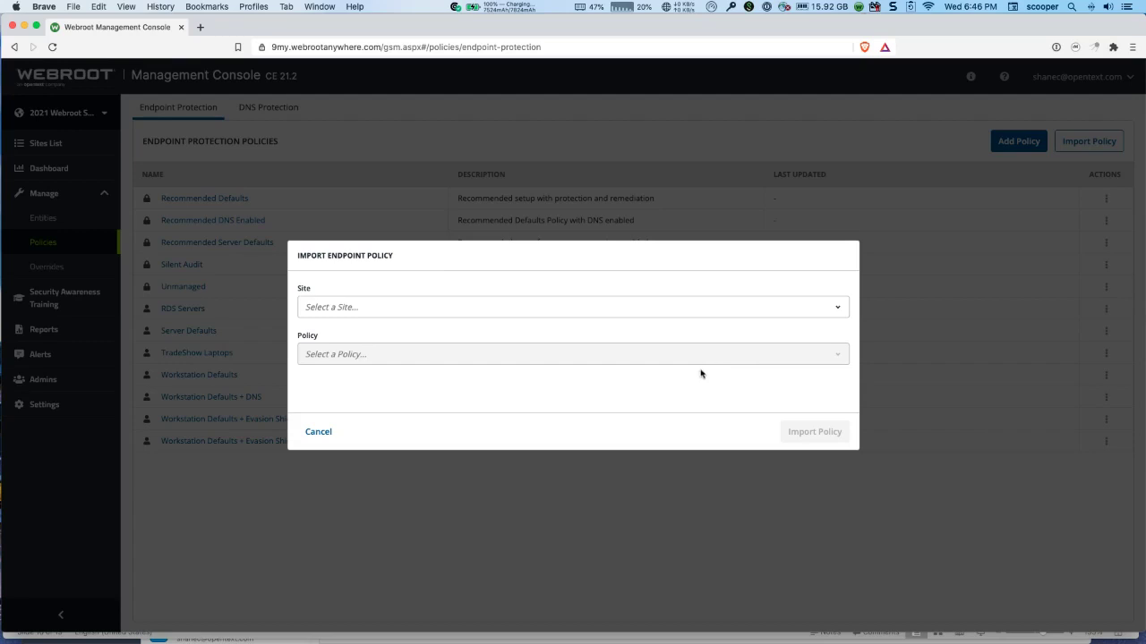
{"action": "left_click", "coordinate": [311, 431]}
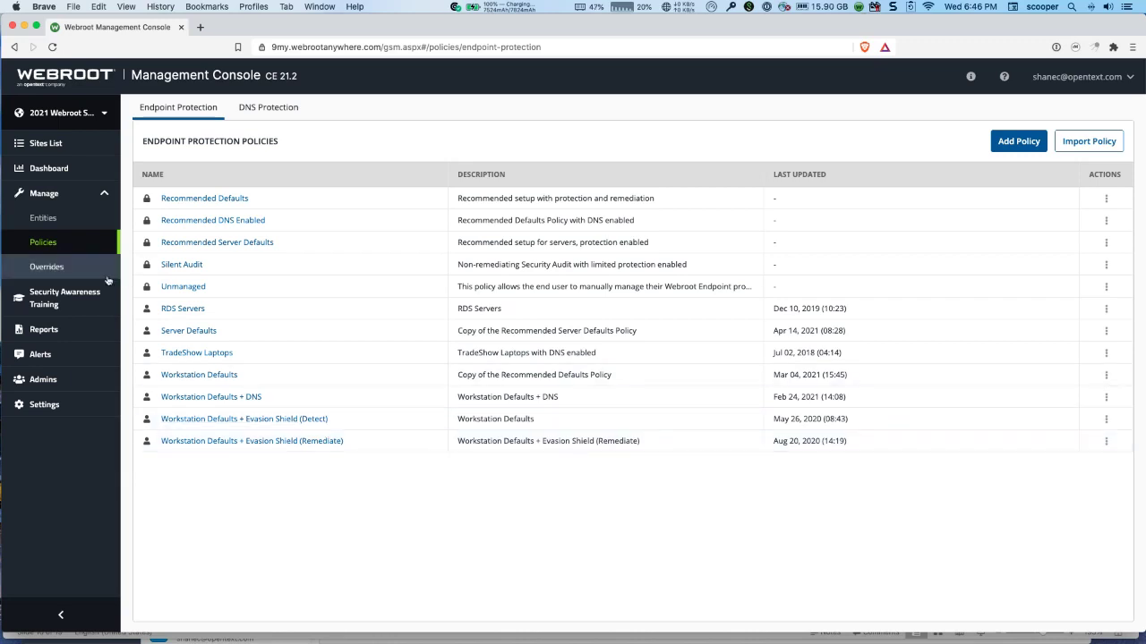
- Examine the Apex Technology site's summary from the Sites List and return to the list
{"action": "left_click", "coordinate": [47, 148]}
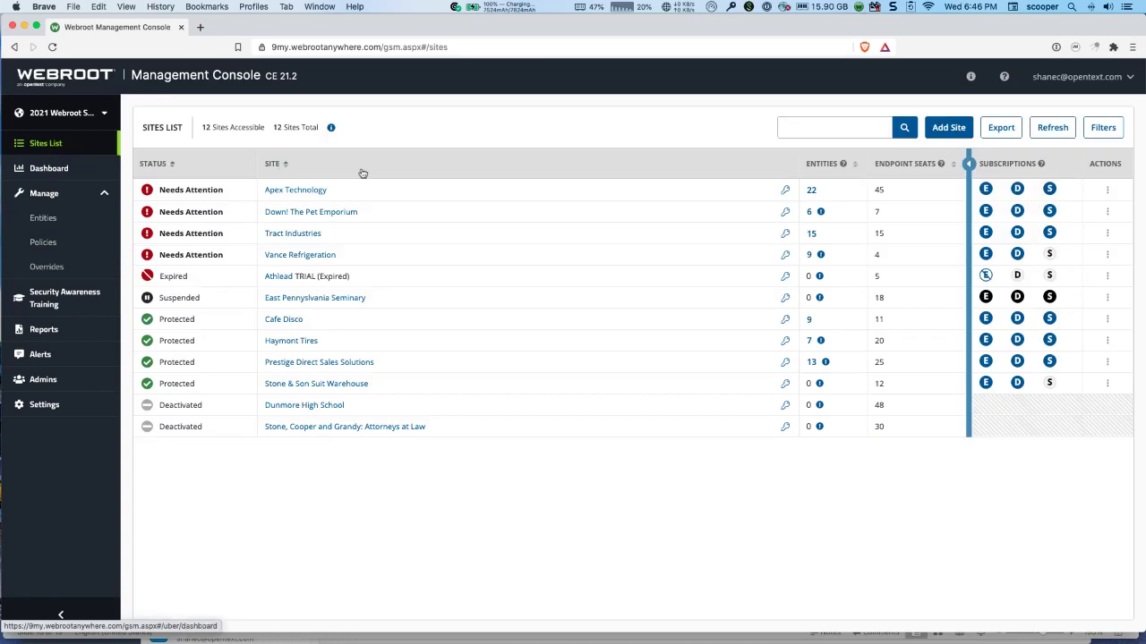
{"action": "left_click", "coordinate": [314, 196]}
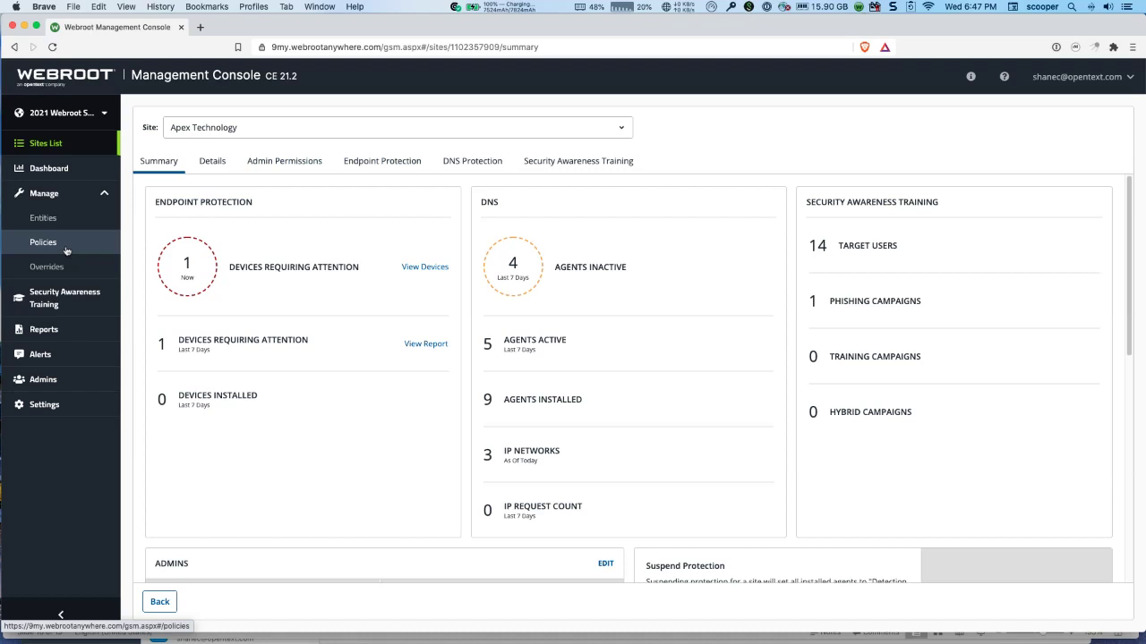
{"action": "left_click", "coordinate": [64, 147]}
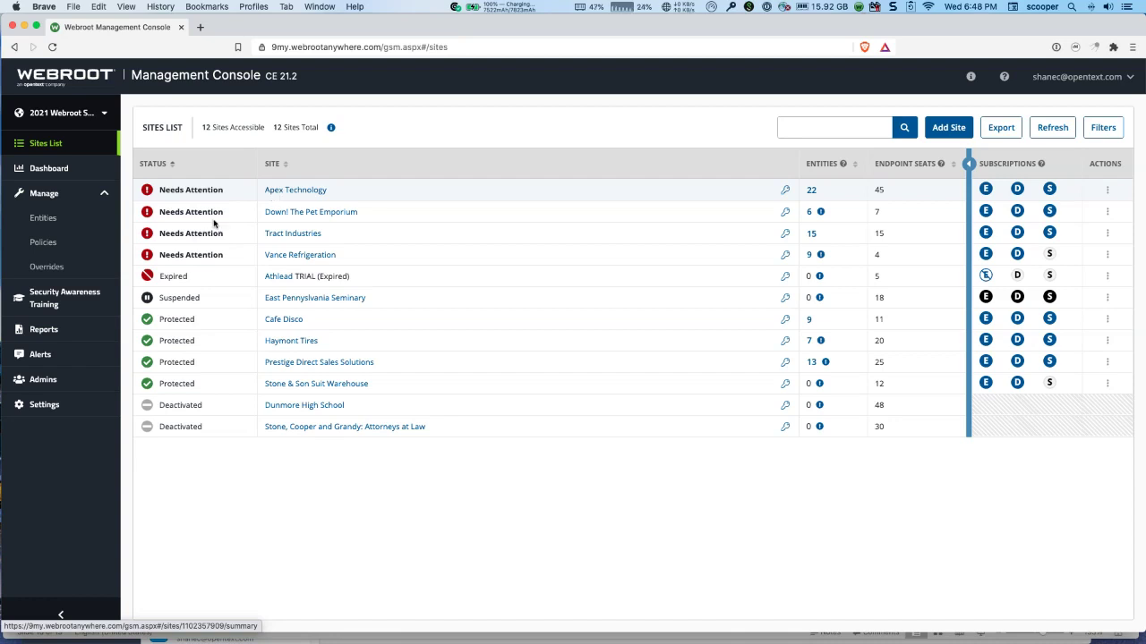
- Revisit the endpoint protection policies and the Entities page, and return to the Sites List
{"action": "left_click", "coordinate": [61, 242]}
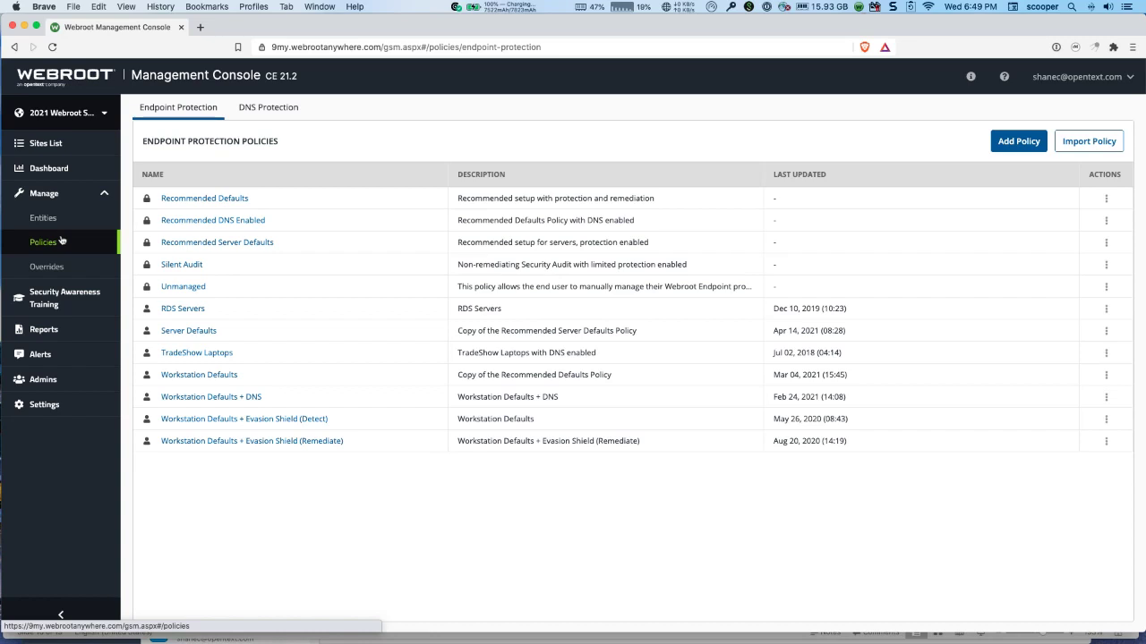
{"action": "left_click", "coordinate": [47, 220]}
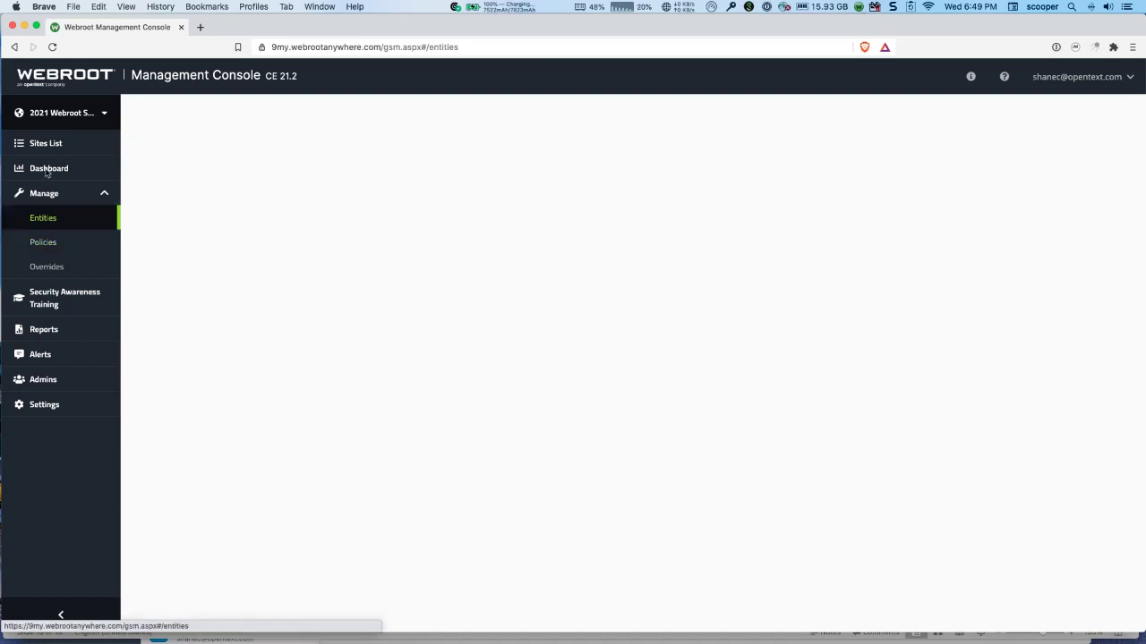
{"action": "left_click", "coordinate": [43, 145]}
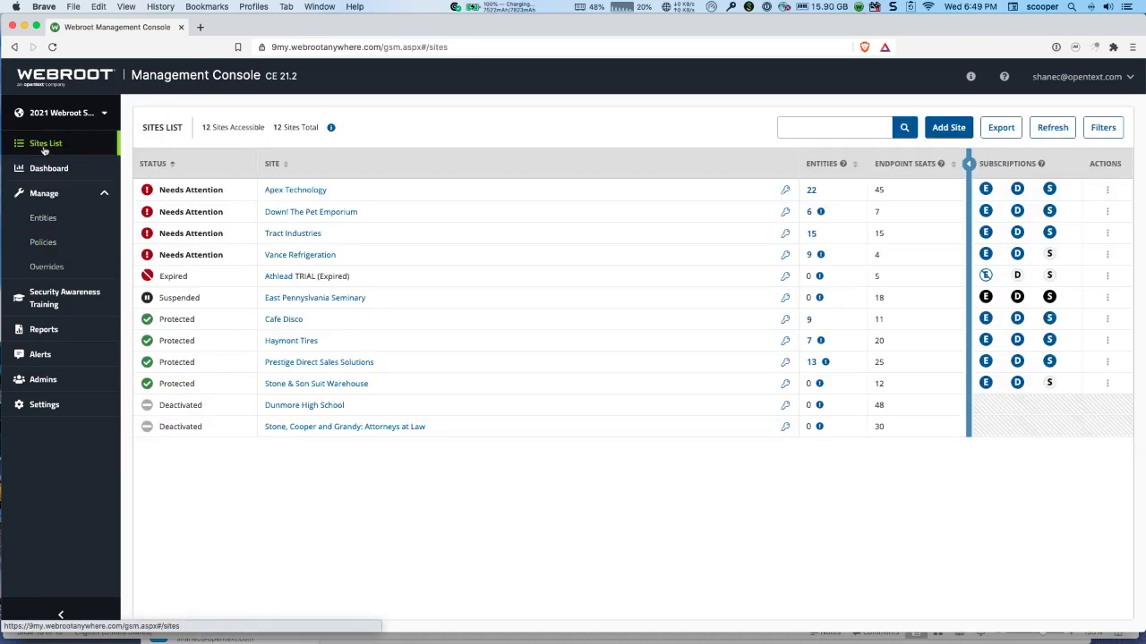